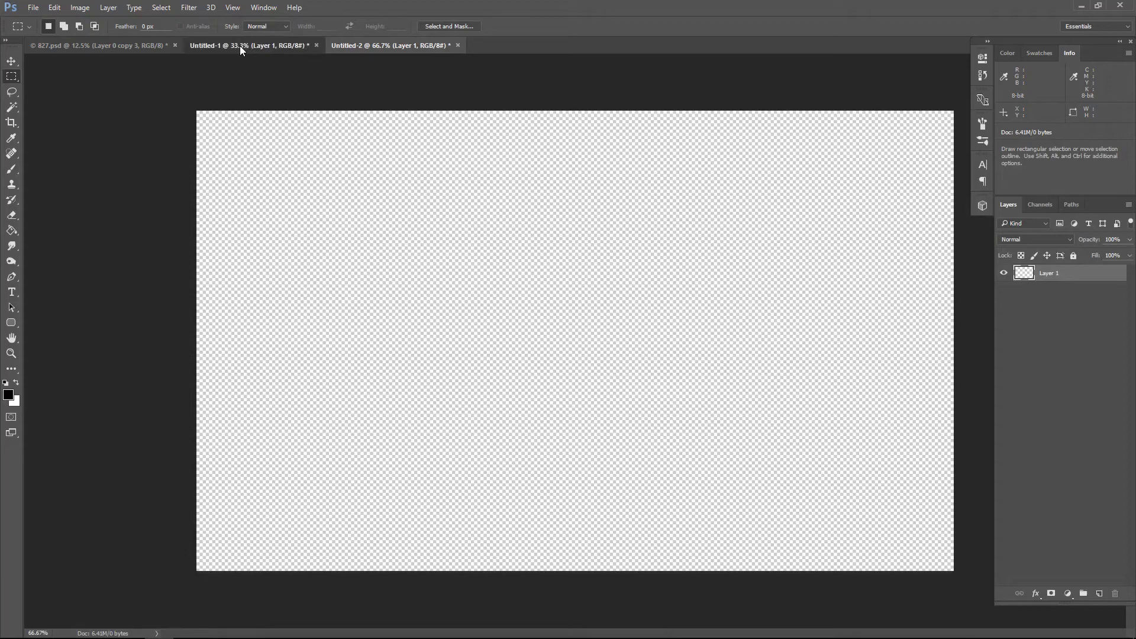
# - Copy the alley photo into the Untitled-2 document with the Move tool
pyautogui.click(239, 46)
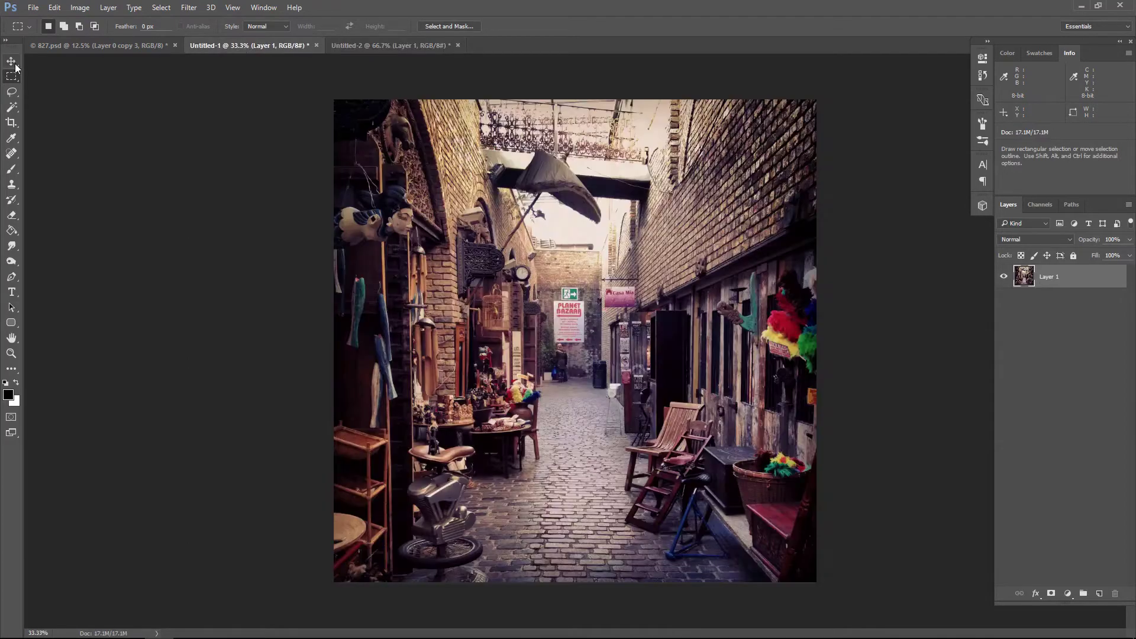
pyautogui.press('v')
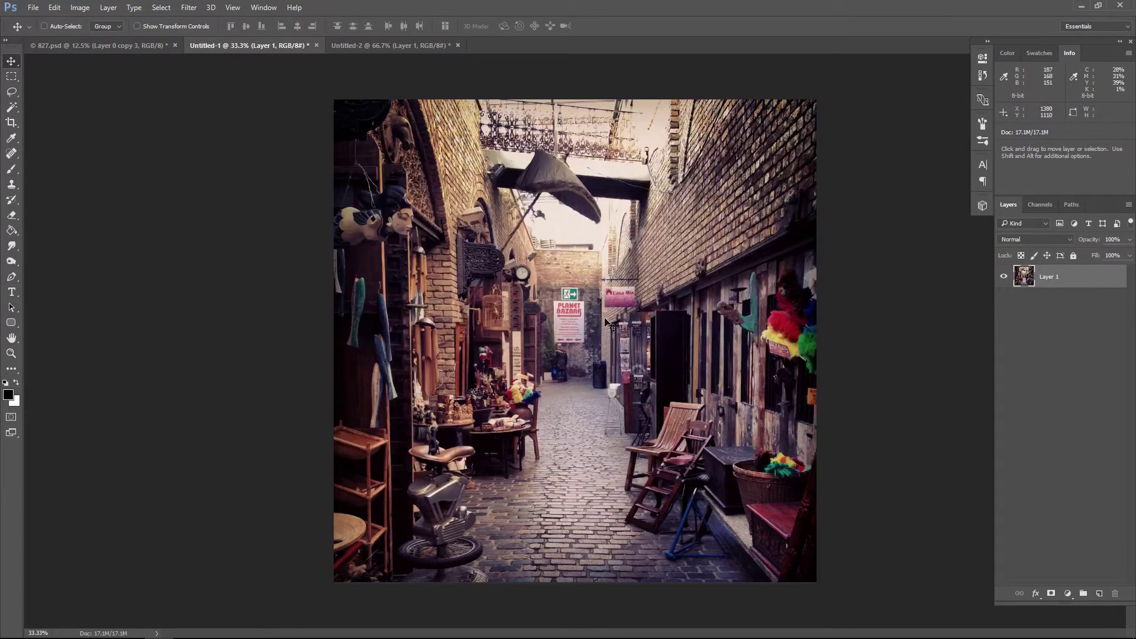
pyautogui.moveTo(610, 270)
pyautogui.mouseDown()
pyautogui.moveTo(512, 174)
pyautogui.moveTo(502, 320)
pyautogui.moveTo(431, 236)
pyautogui.mouseUp()
# - Scale the alley photo to about 89.5% and position it to fill the canvas
pyautogui.hotkey('ctrl', 't')
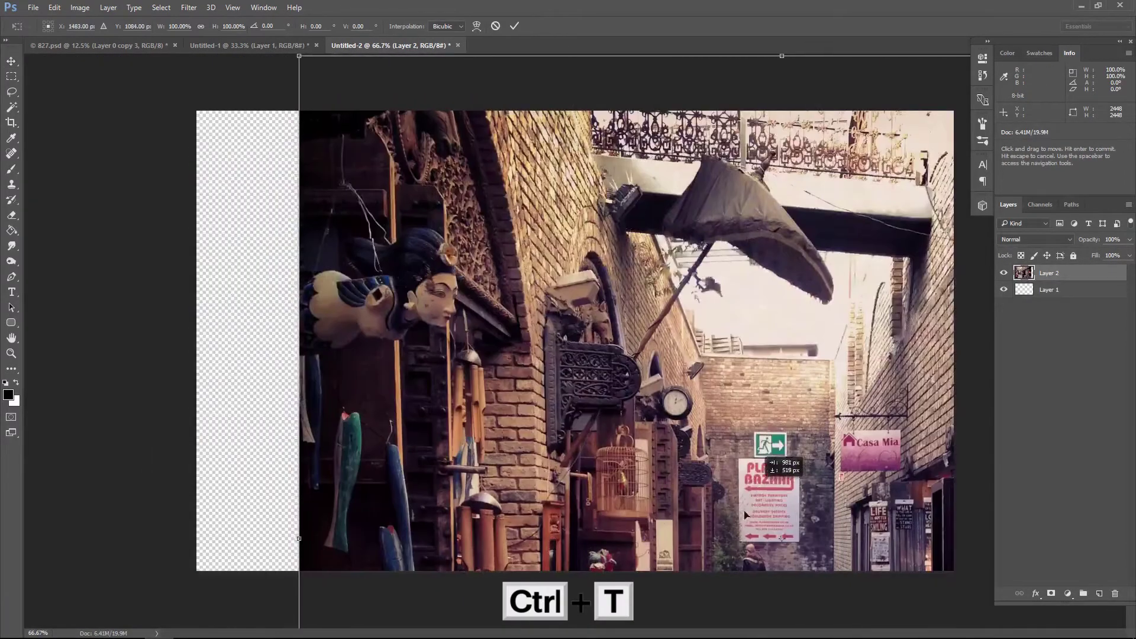
pyautogui.moveTo(286, 87); pyautogui.dragTo(444, 246)
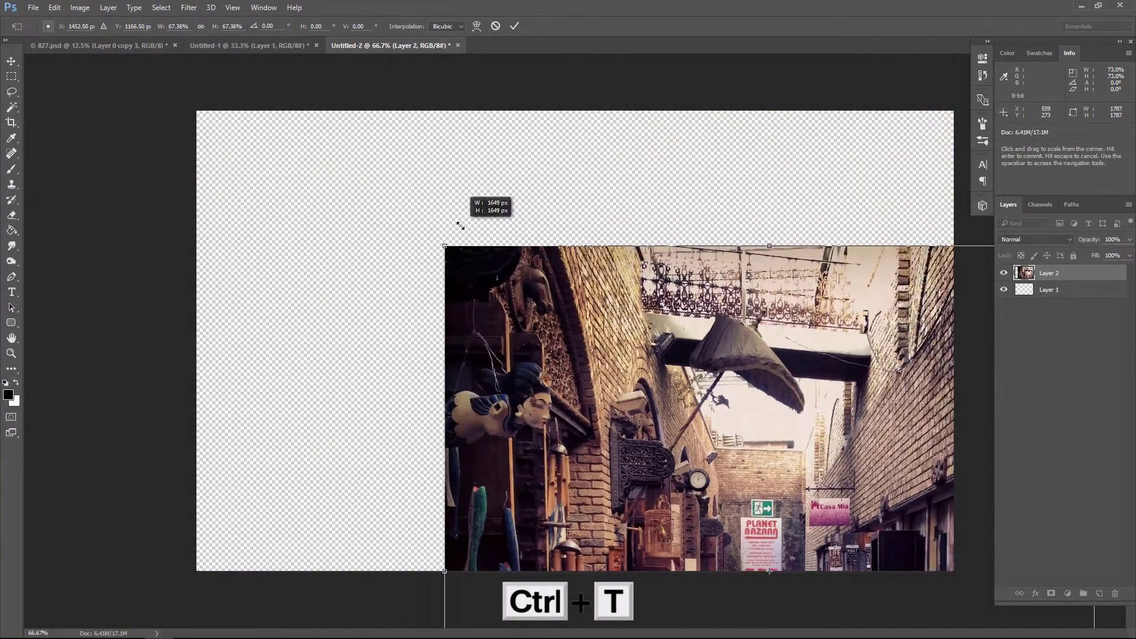
pyautogui.moveTo(751, 414); pyautogui.dragTo(478, 196)
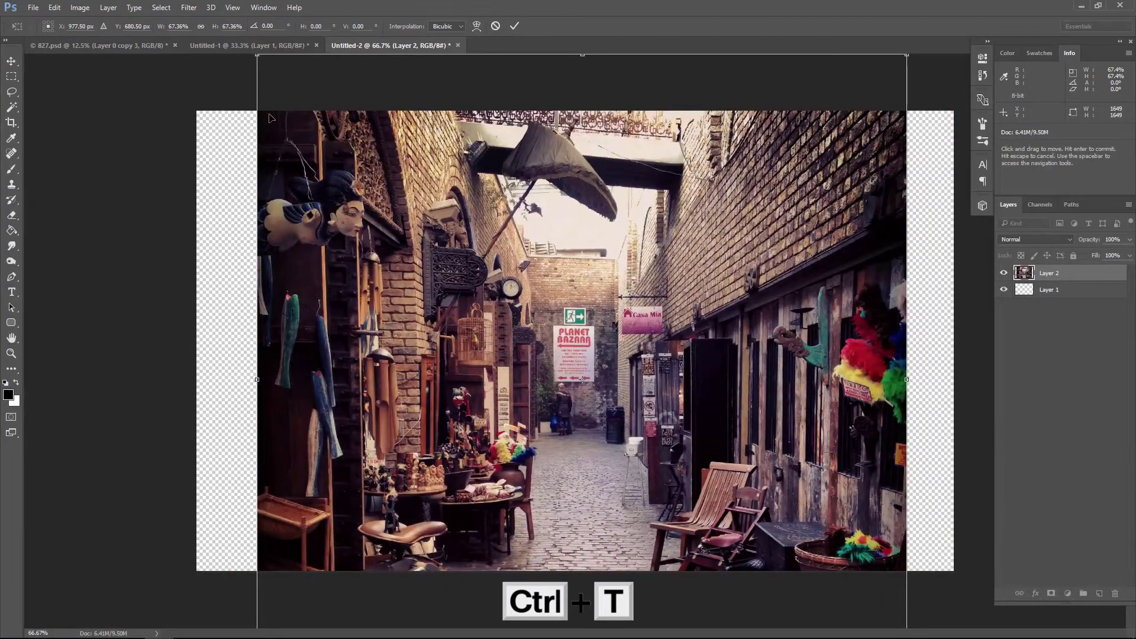
pyautogui.hotkey('ctrl', '-')
pyautogui.moveTo(337, 122); pyautogui.dragTo(282, 75)
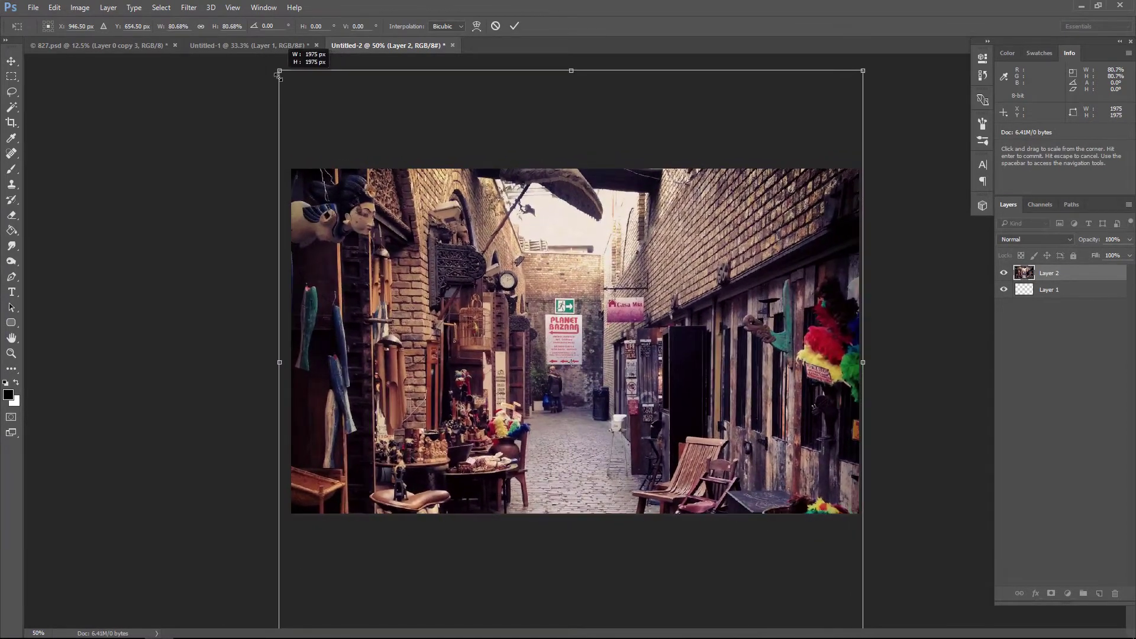
pyautogui.moveTo(526, 312); pyautogui.dragTo(537, 201)
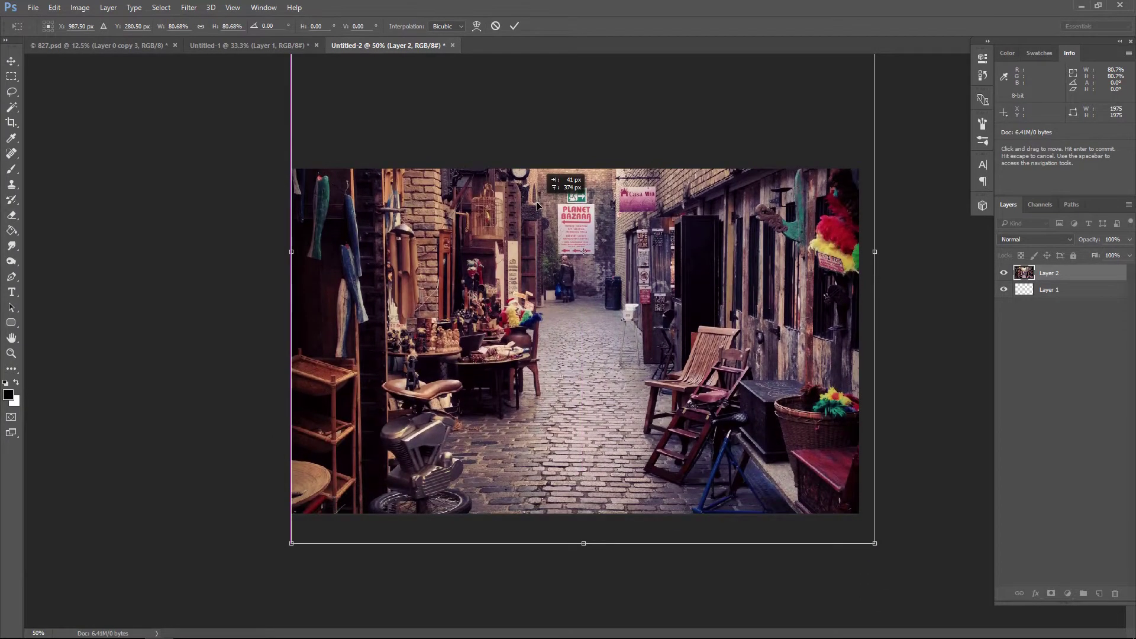
pyautogui.click(874, 542)
pyautogui.moveTo(874, 544); pyautogui.dragTo(908, 574)
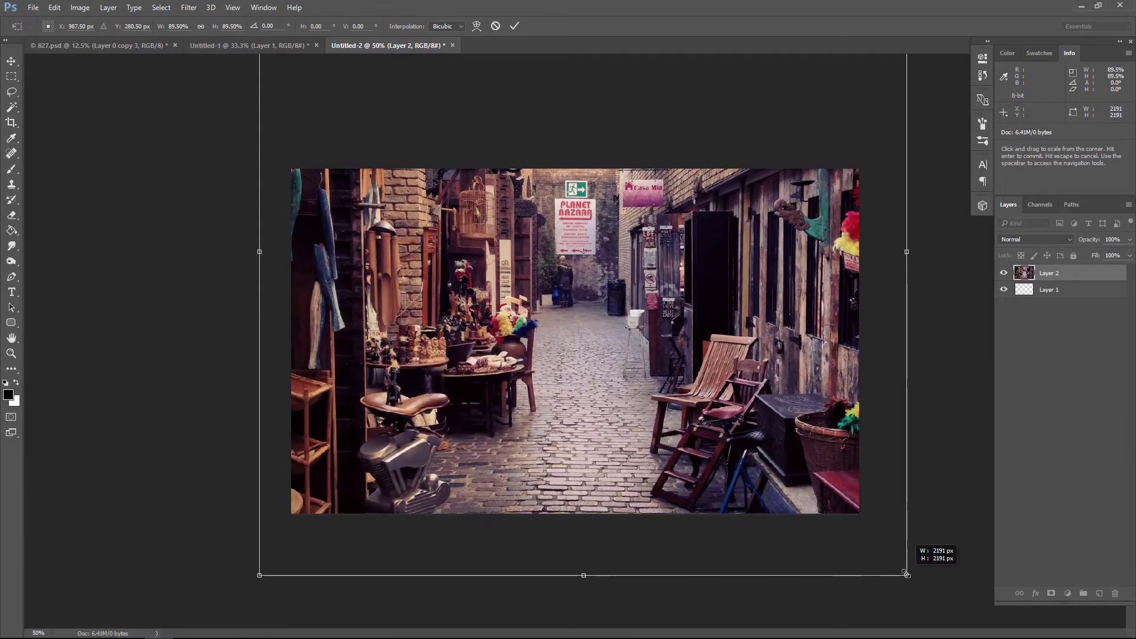
pyautogui.moveTo(754, 501); pyautogui.dragTo(755, 470)
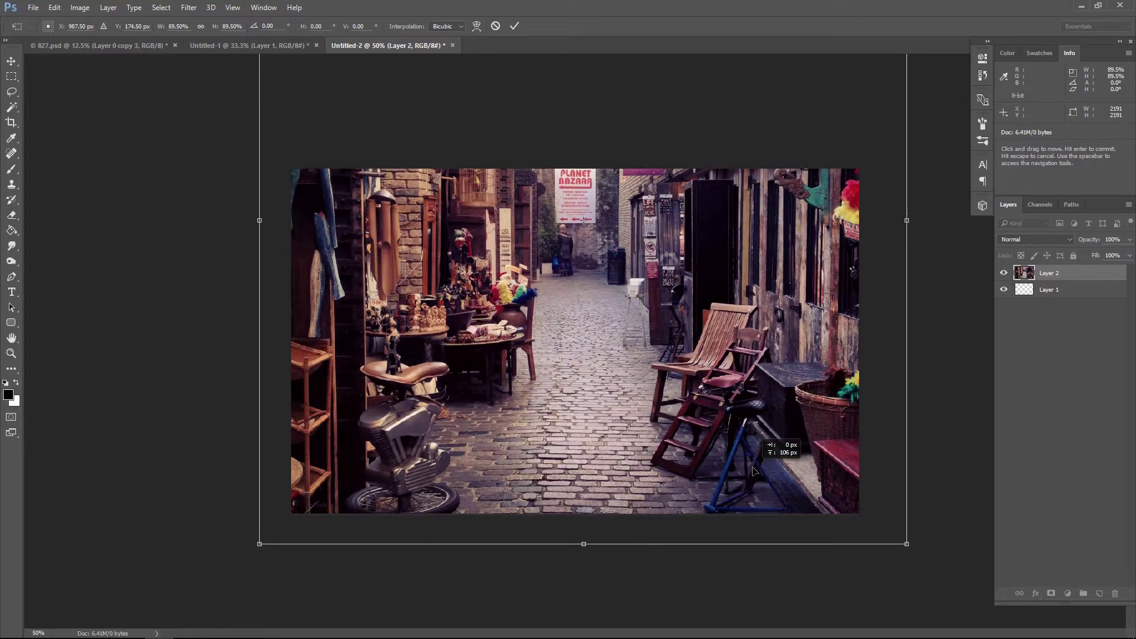
pyautogui.press('Return')
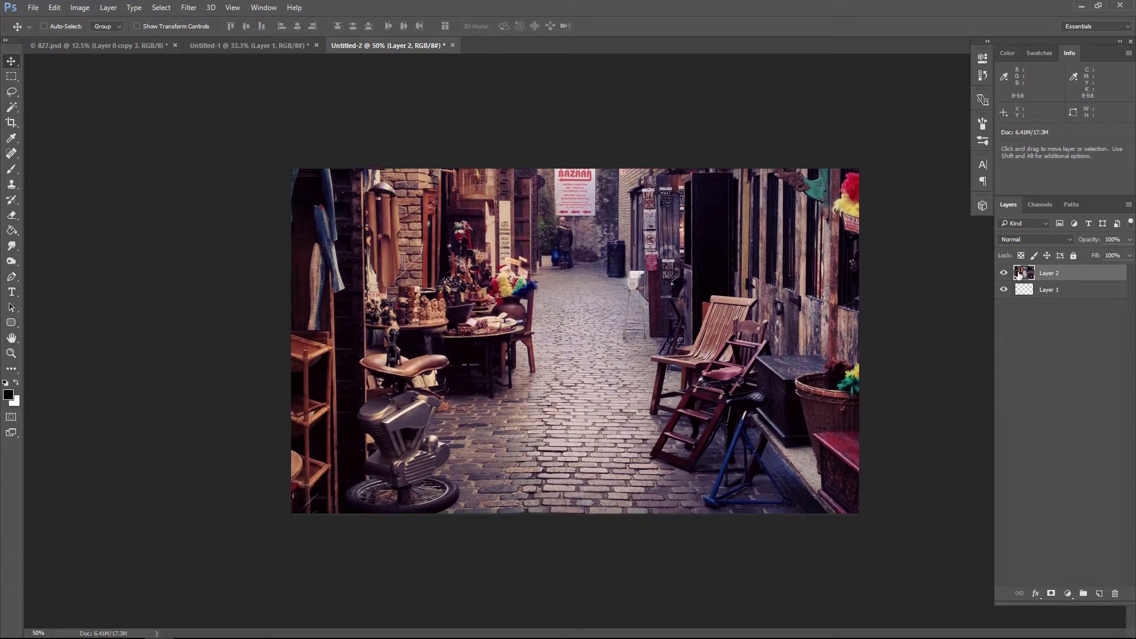
# - Delete the empty Layer 1 and put the alley photo in a group named background
pyautogui.moveTo(1071, 293); pyautogui.dragTo(1115, 594)
pyautogui.click(1084, 594)
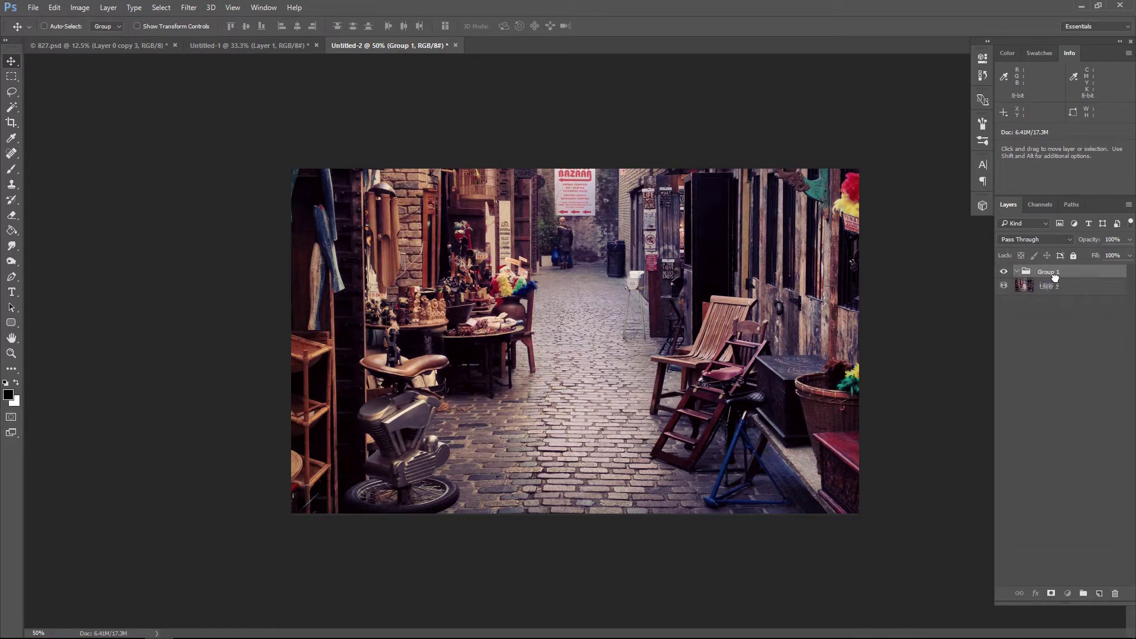
pyautogui.moveTo(1054, 277); pyautogui.dragTo(1056, 286)
pyautogui.click(1017, 273)
pyautogui.write('background')
# - Create a model group and move the cut-out woman from 827.psd into it
pyautogui.click(1084, 594)
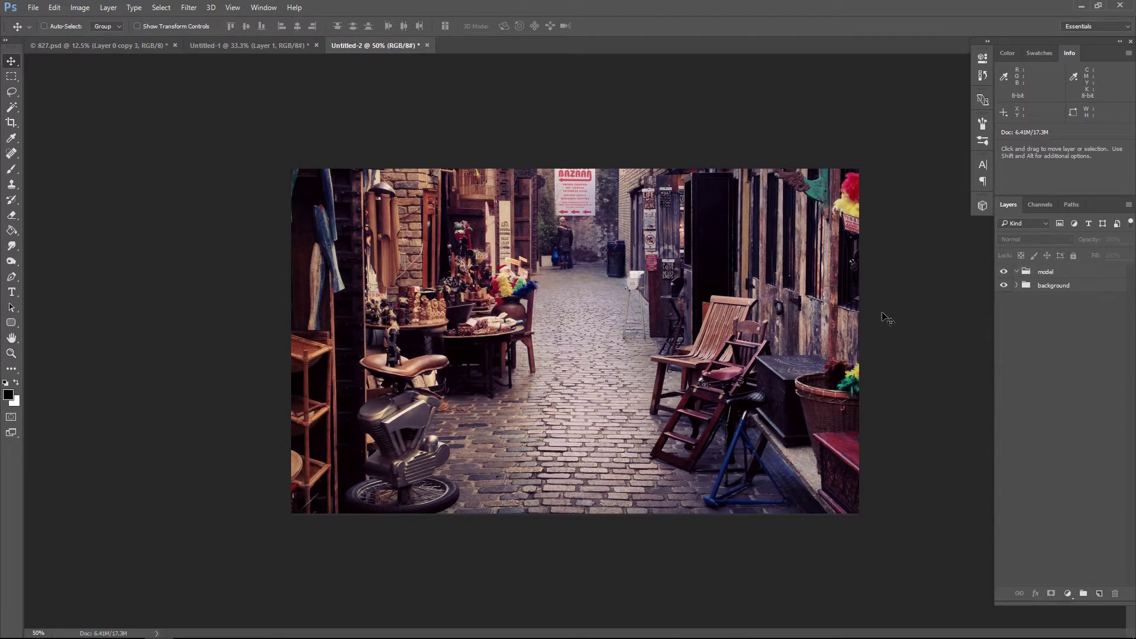
pyautogui.click(66, 45)
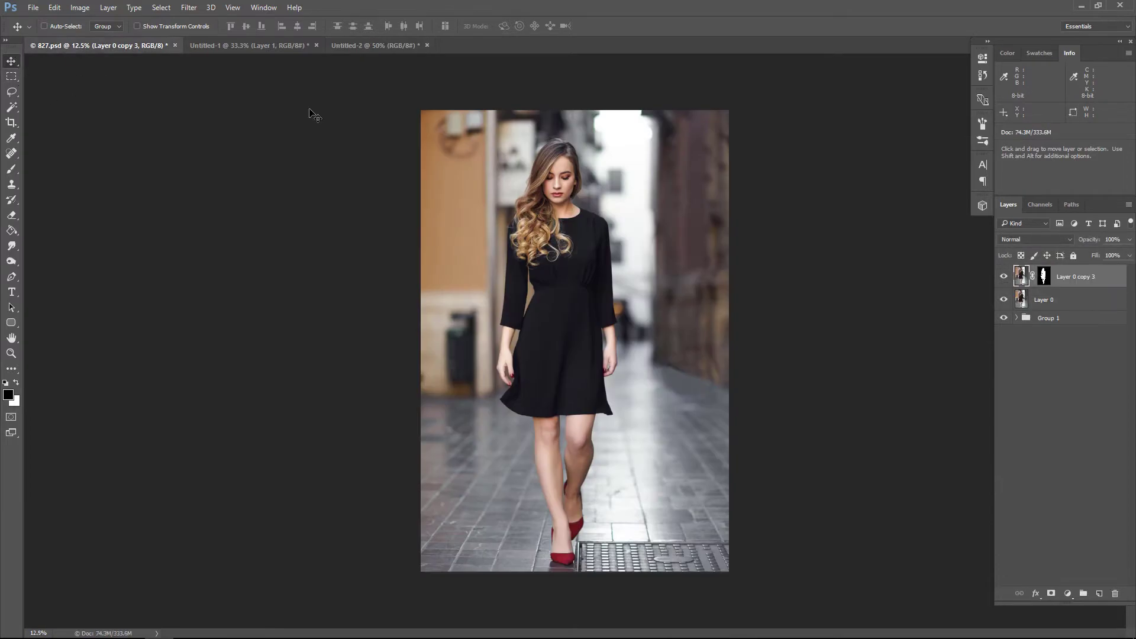
pyautogui.moveTo(573, 227)
pyautogui.mouseDown()
pyautogui.moveTo(603, 250)
pyautogui.moveTo(375, 47)
pyautogui.moveTo(658, 291)
pyautogui.mouseUp()
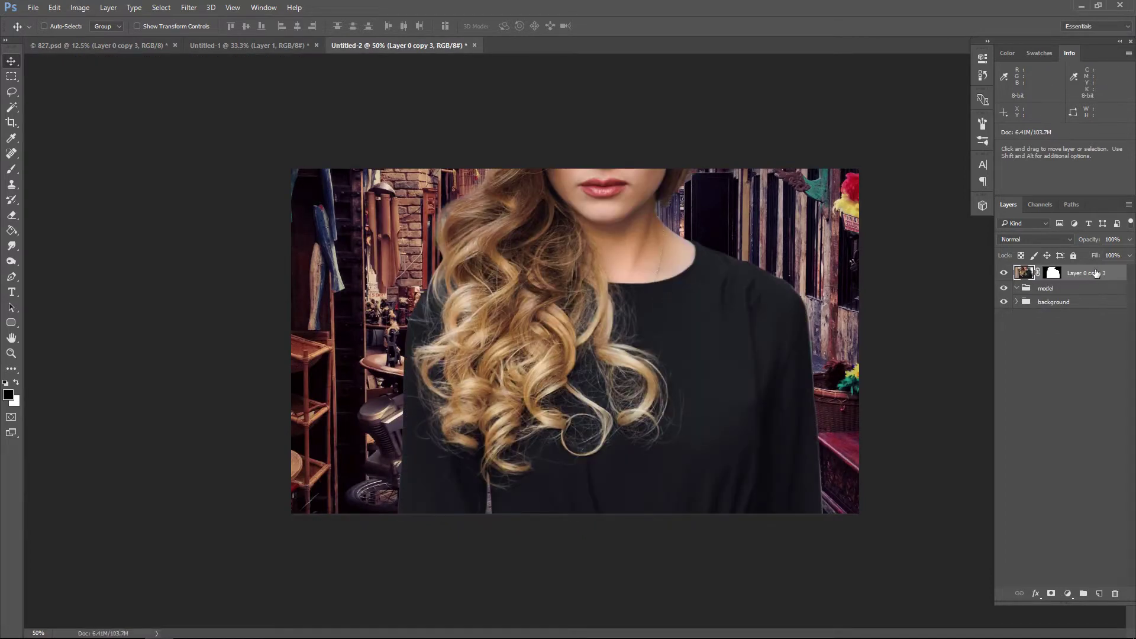
pyautogui.moveTo(1096, 273); pyautogui.dragTo(1078, 301)
pyautogui.click(1017, 276)
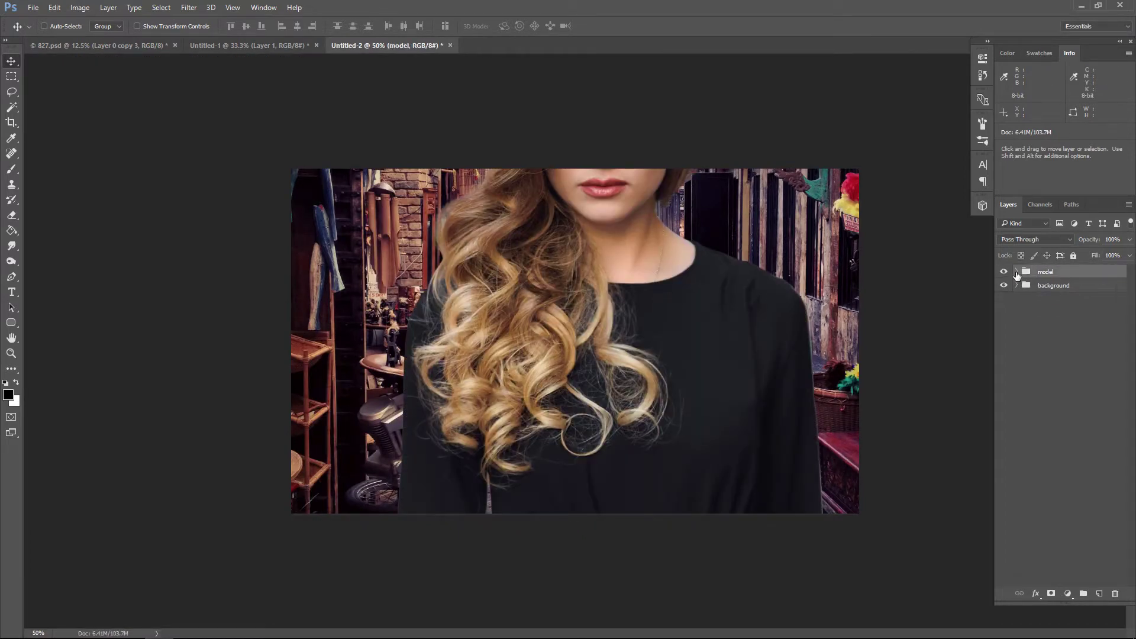
pyautogui.click(1095, 292)
# - Roughly shrink the woman and bring her full figure into the alley frame
pyautogui.hotkey('ctrl', 't')
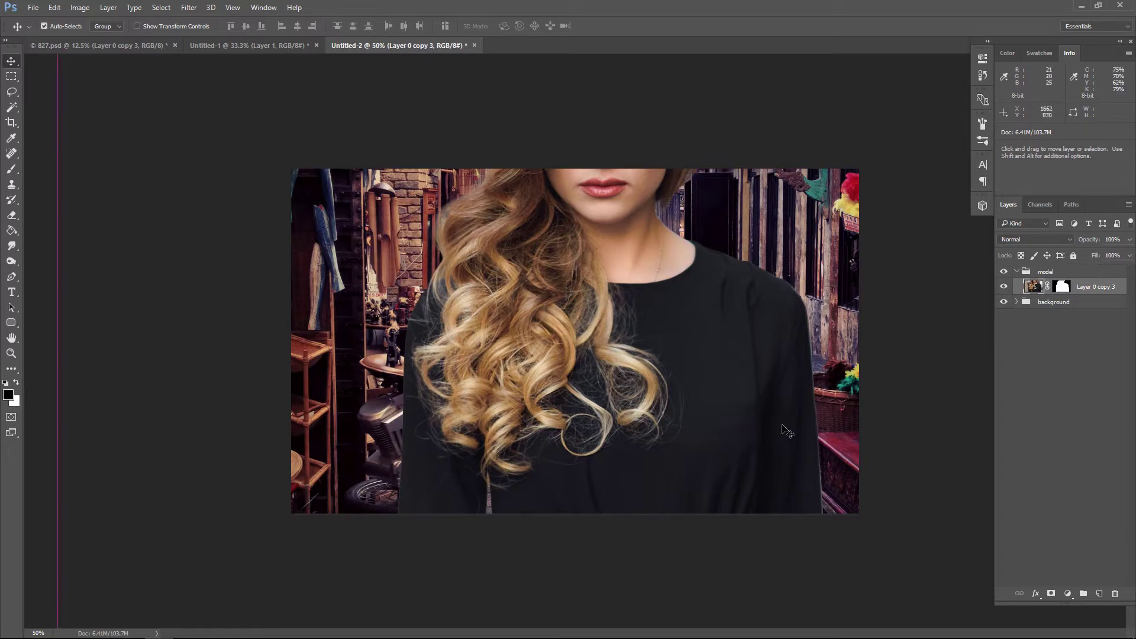
pyautogui.moveTo(177, 163); pyautogui.dragTo(285, 406)
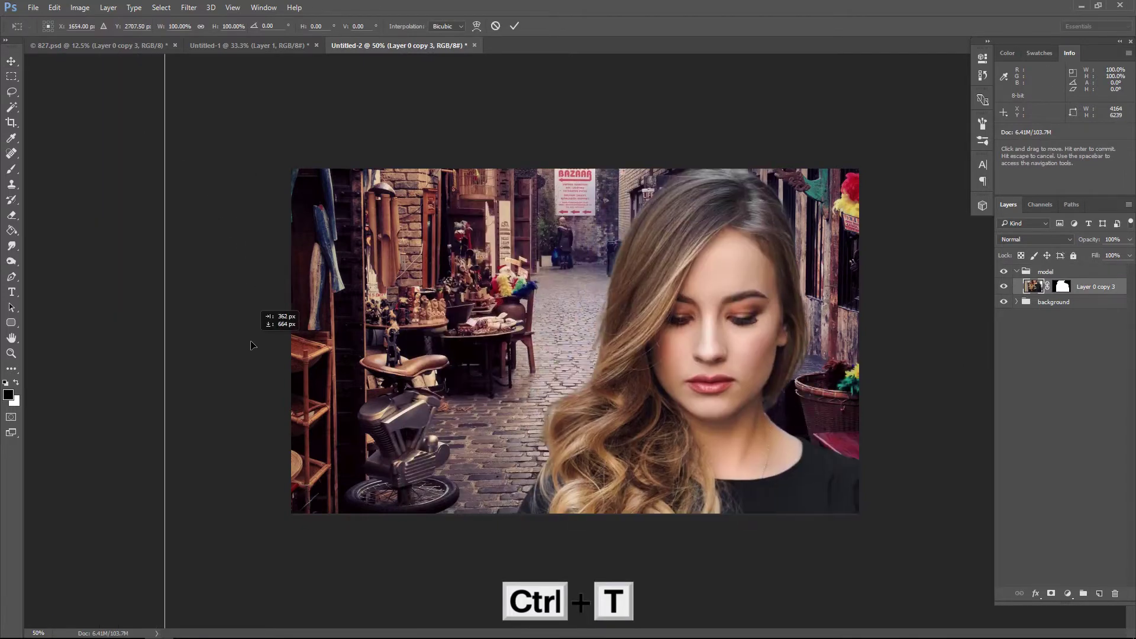
pyautogui.moveTo(164, 94); pyautogui.dragTo(408, 458)
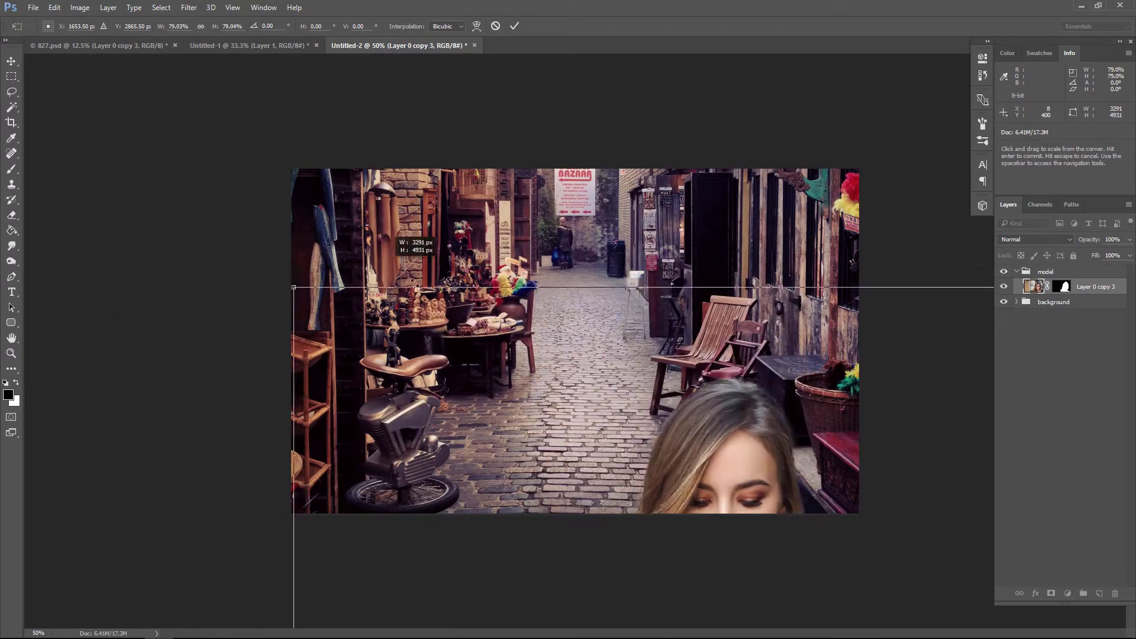
pyautogui.moveTo(588, 512); pyautogui.dragTo(411, 145)
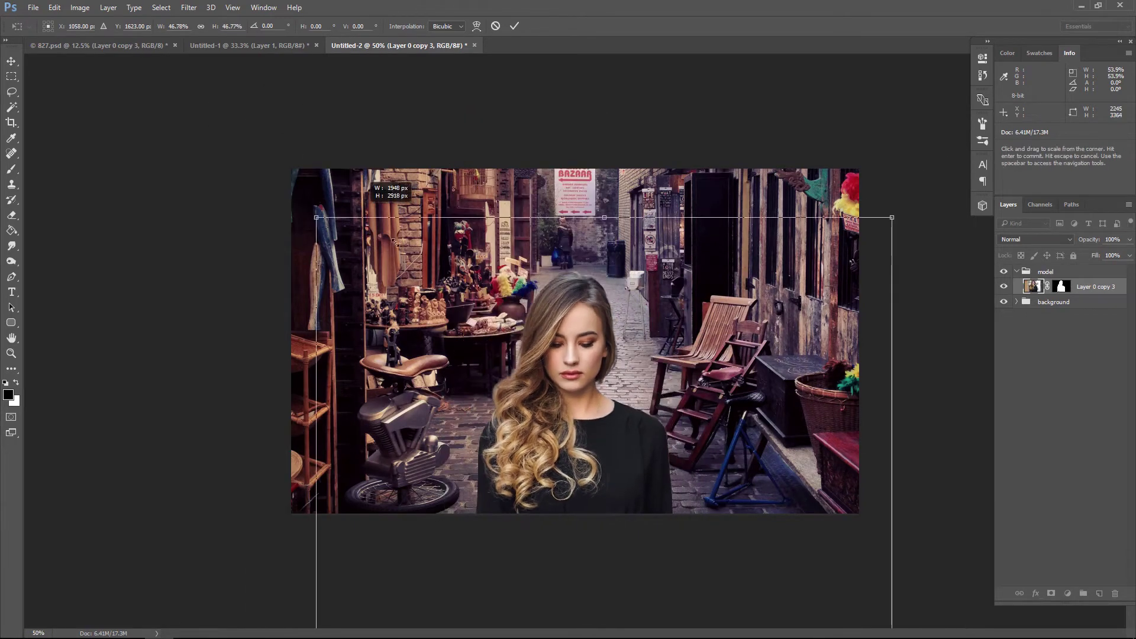
pyautogui.moveTo(229, 91); pyautogui.dragTo(383, 319)
pyautogui.moveTo(736, 404); pyautogui.dragTo(727, 194)
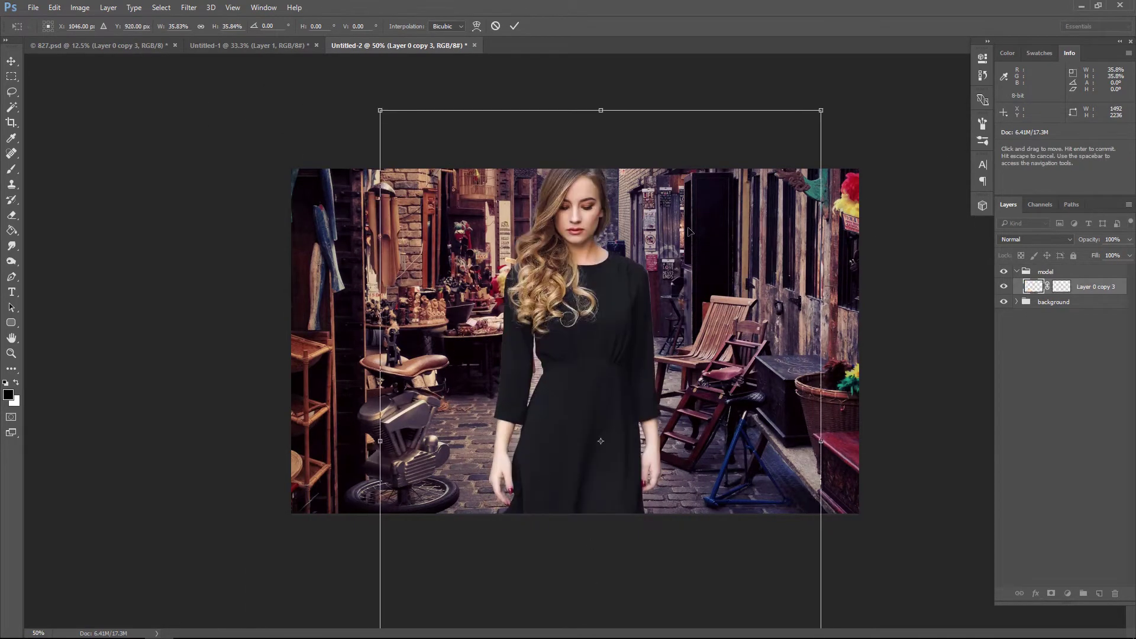
pyautogui.moveTo(377, 109); pyautogui.dragTo(491, 220)
pyautogui.moveTo(627, 375); pyautogui.dragTo(631, 280)
# - Fine-tune the woman to about 19% on the cobbled path and commit her position
pyautogui.moveTo(472, 142); pyautogui.dragTo(498, 153)
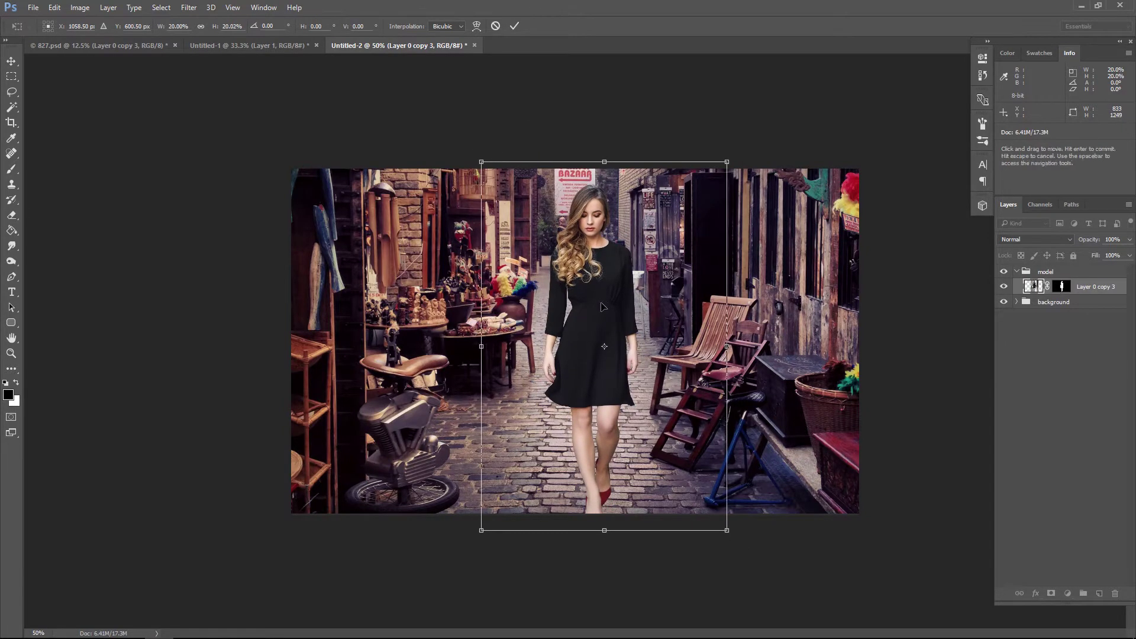
pyautogui.moveTo(603, 302); pyautogui.dragTo(595, 298)
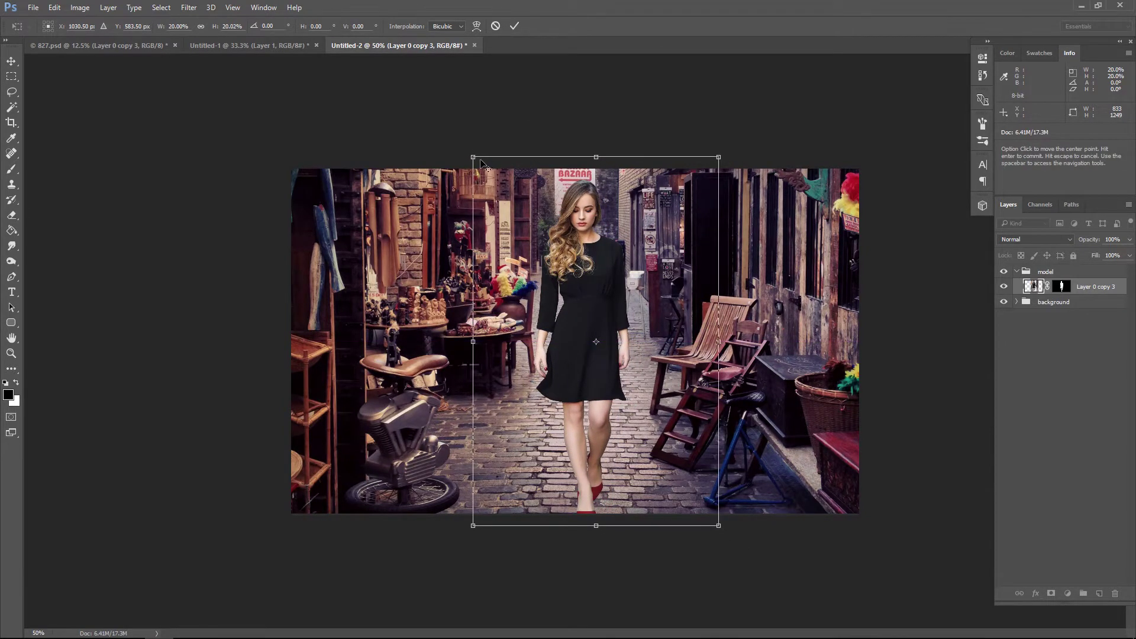
pyautogui.moveTo(481, 163); pyautogui.dragTo(487, 173)
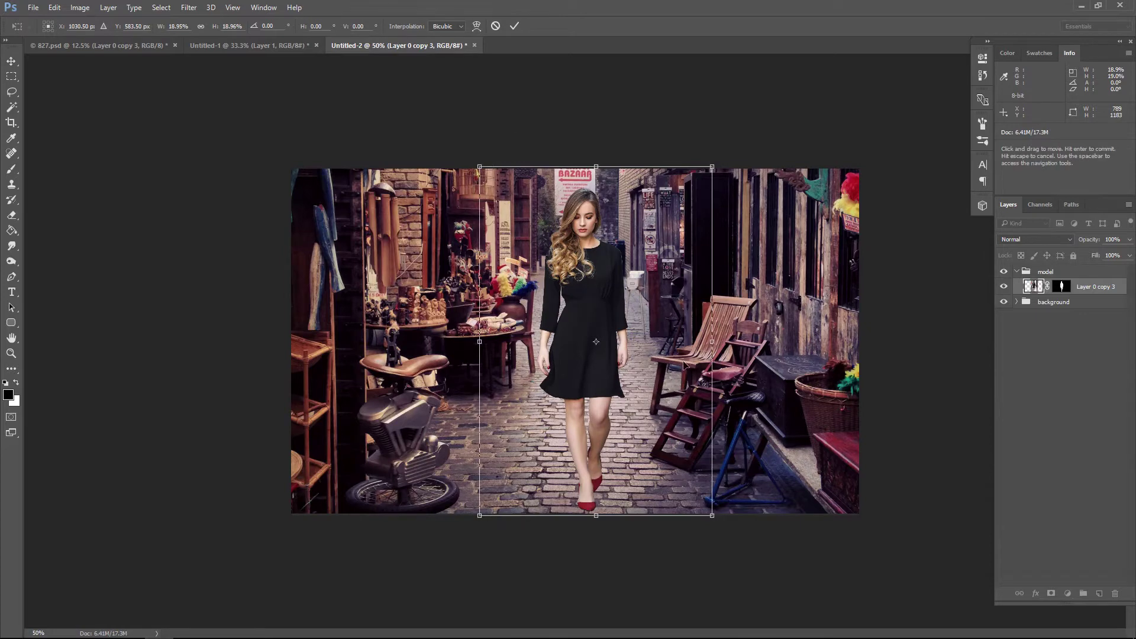
pyautogui.press('Left')
pyautogui.press('Left')
pyautogui.press('Left')
pyautogui.press('Left')
pyautogui.press('Left')
pyautogui.press('Left')
pyautogui.press('Left')
pyautogui.press('Left')
pyautogui.press('Left')
pyautogui.press('Left')
pyautogui.press('Left')
pyautogui.press('Left')
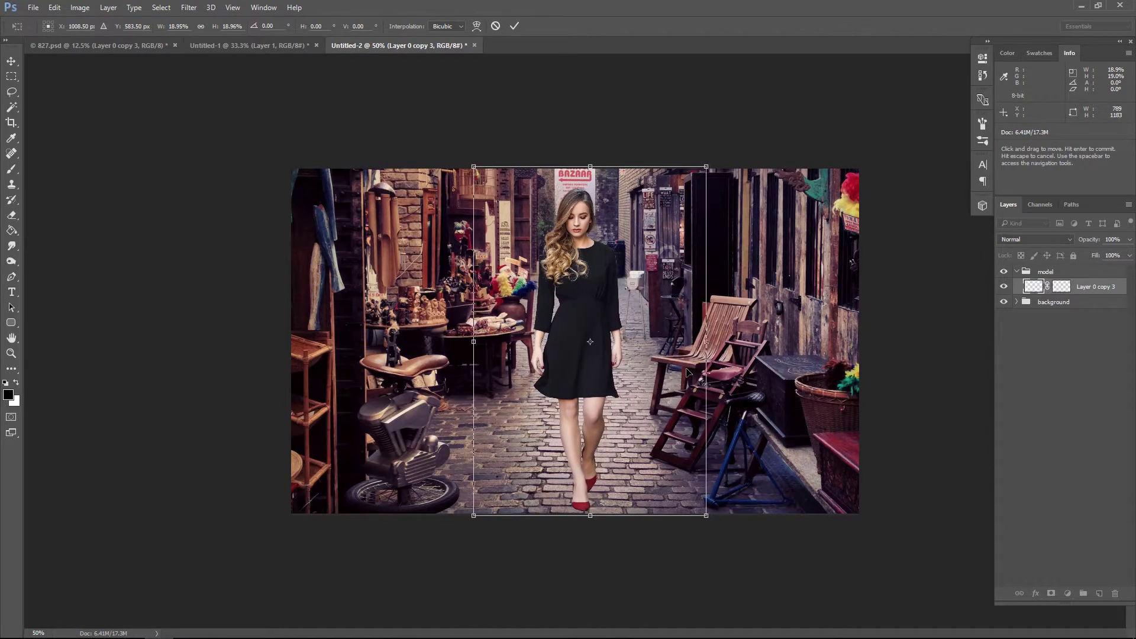
pyautogui.press('Up')
pyautogui.press('Up')
pyautogui.press('Up')
pyautogui.press('Up')
pyautogui.press('Up')
pyautogui.press('Up')
pyautogui.press('Up')
pyautogui.press('Up')
pyautogui.press('Up')
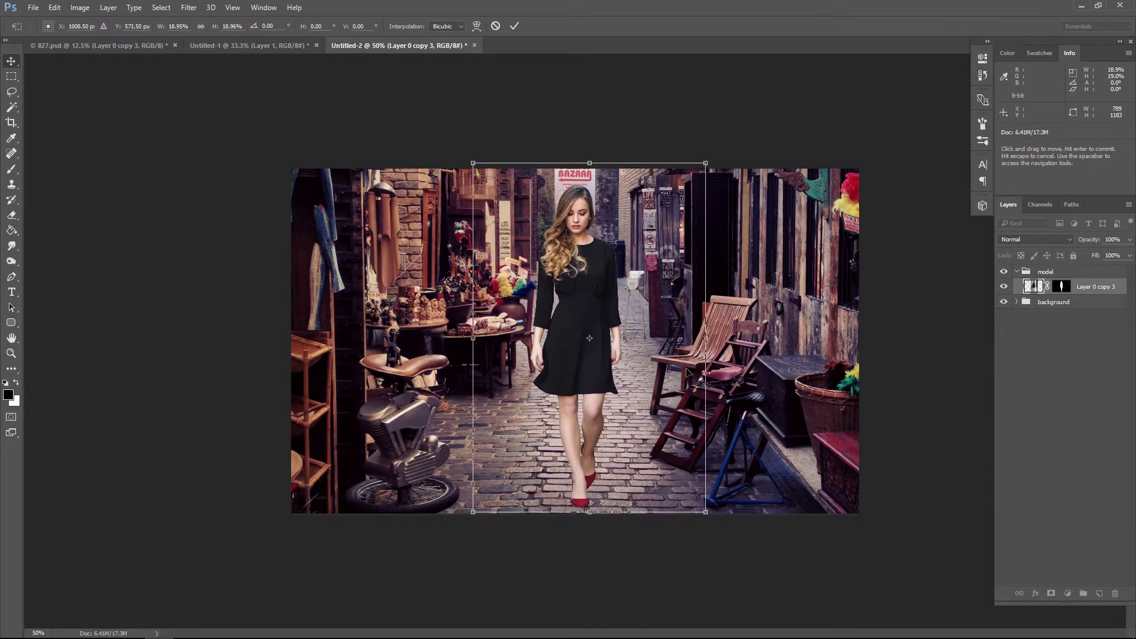
pyautogui.press('Return')
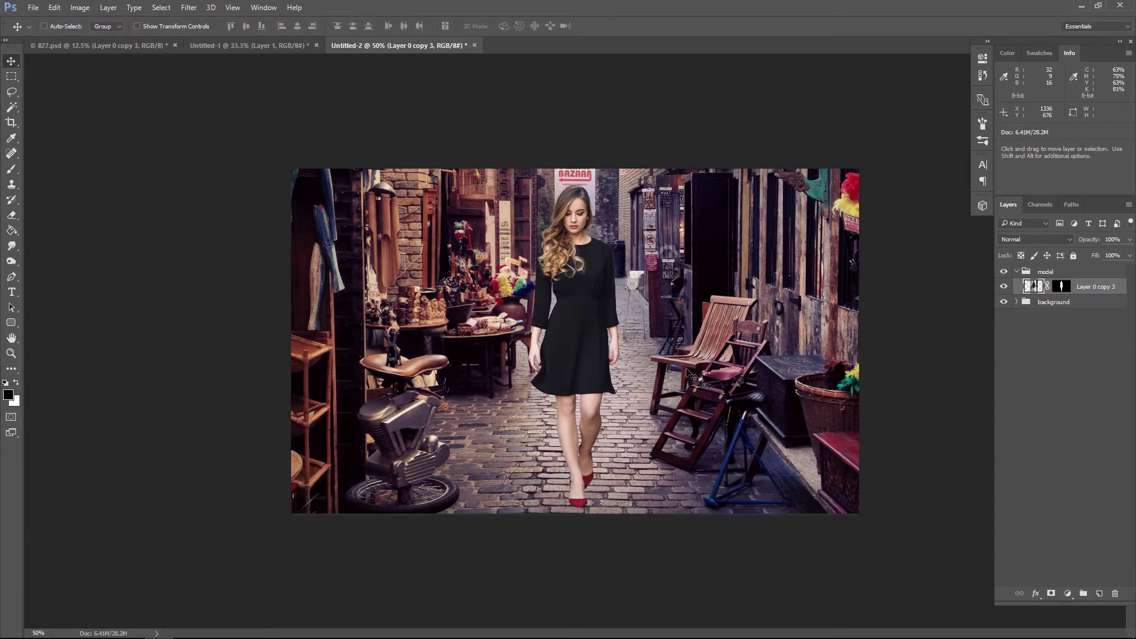
pyautogui.press('Left')
pyautogui.press('Left')
pyautogui.press('Left')
pyautogui.press('Left')
pyautogui.press('Left')
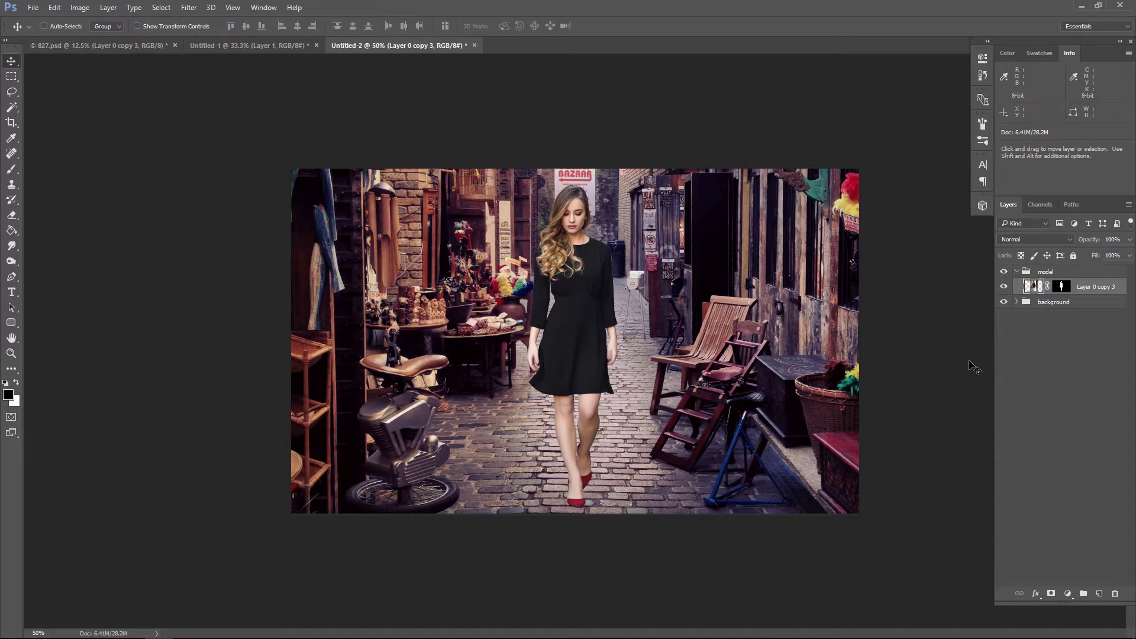
# - Darken the alley photo with a Brightness/Contrast layer at brightness -150, comparing before and after
pyautogui.click(1017, 271)
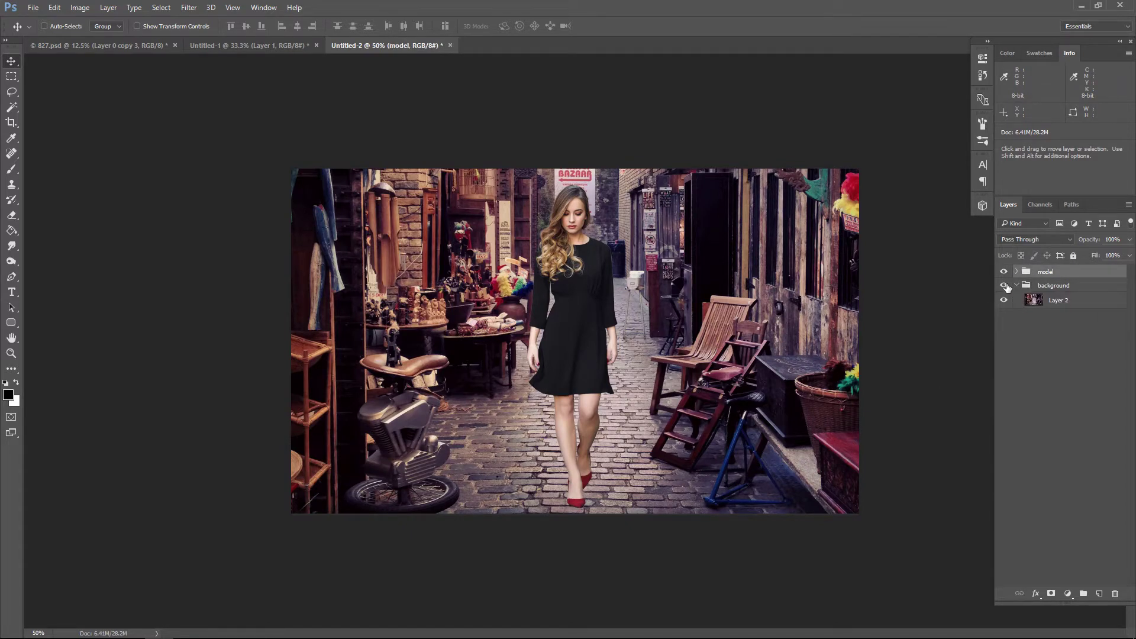
pyautogui.click(1058, 302)
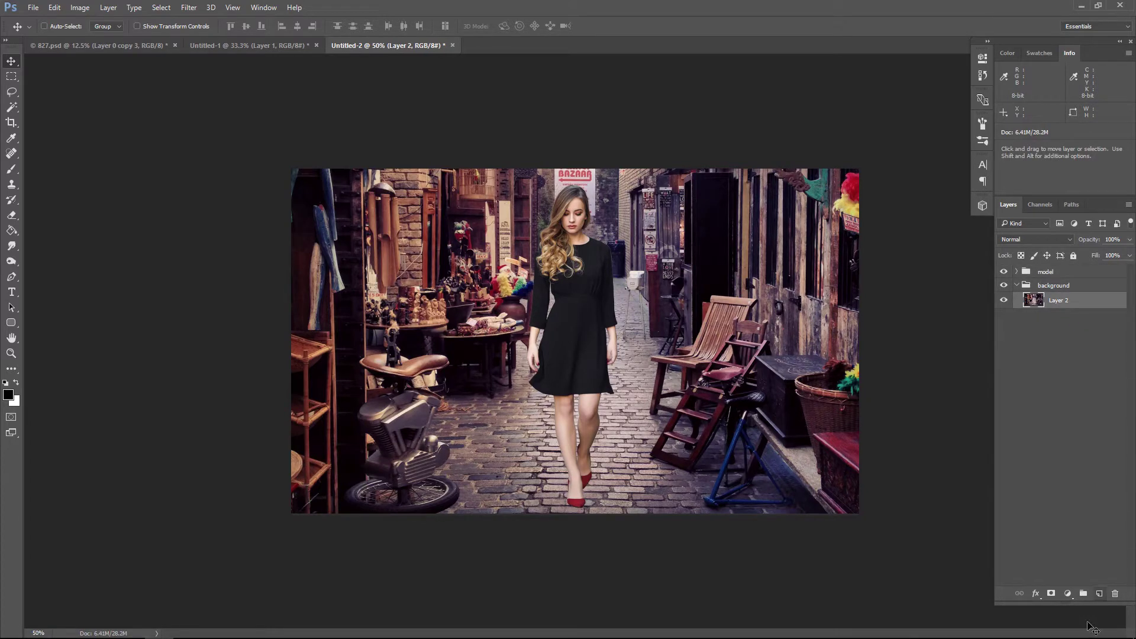
pyautogui.click(1070, 593)
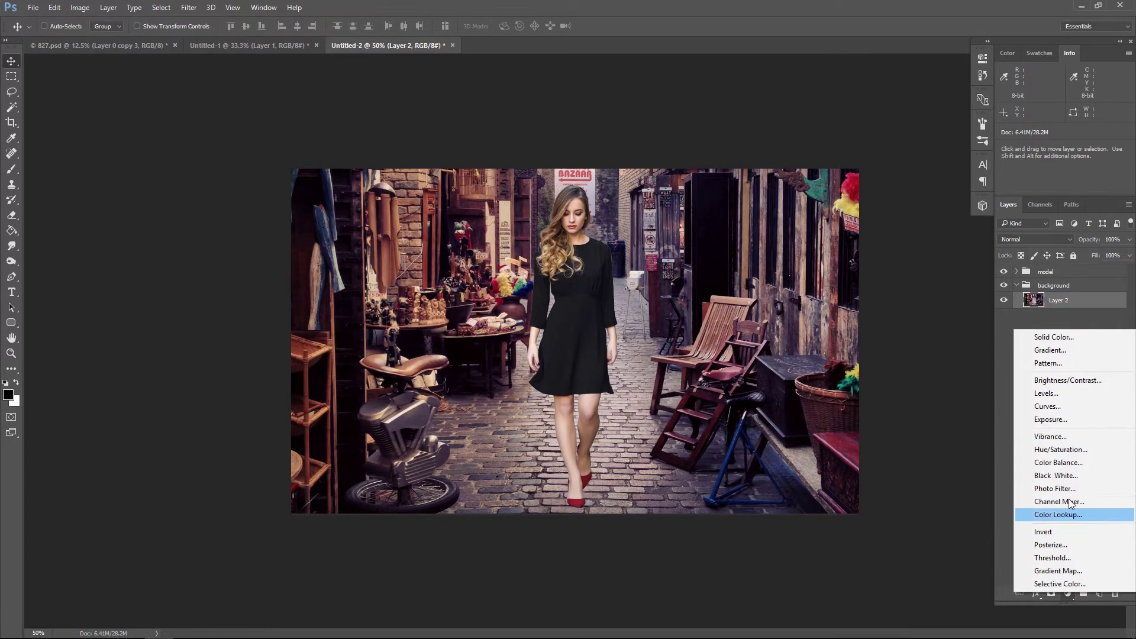
pyautogui.click(1079, 383)
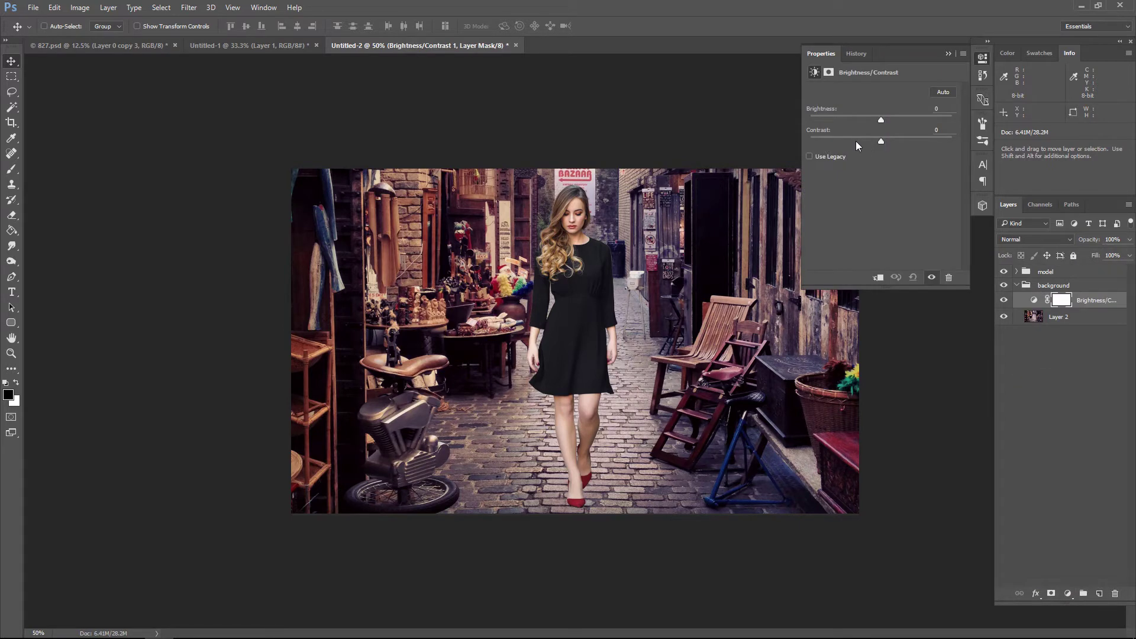
pyautogui.moveTo(881, 120); pyautogui.dragTo(811, 119)
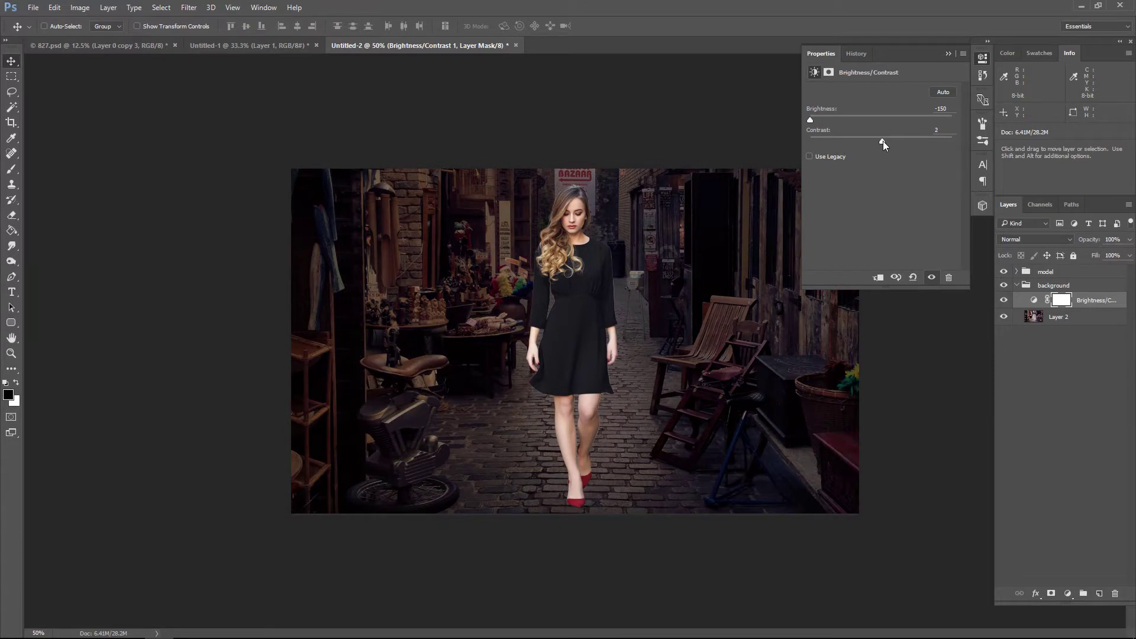
pyautogui.click(949, 53)
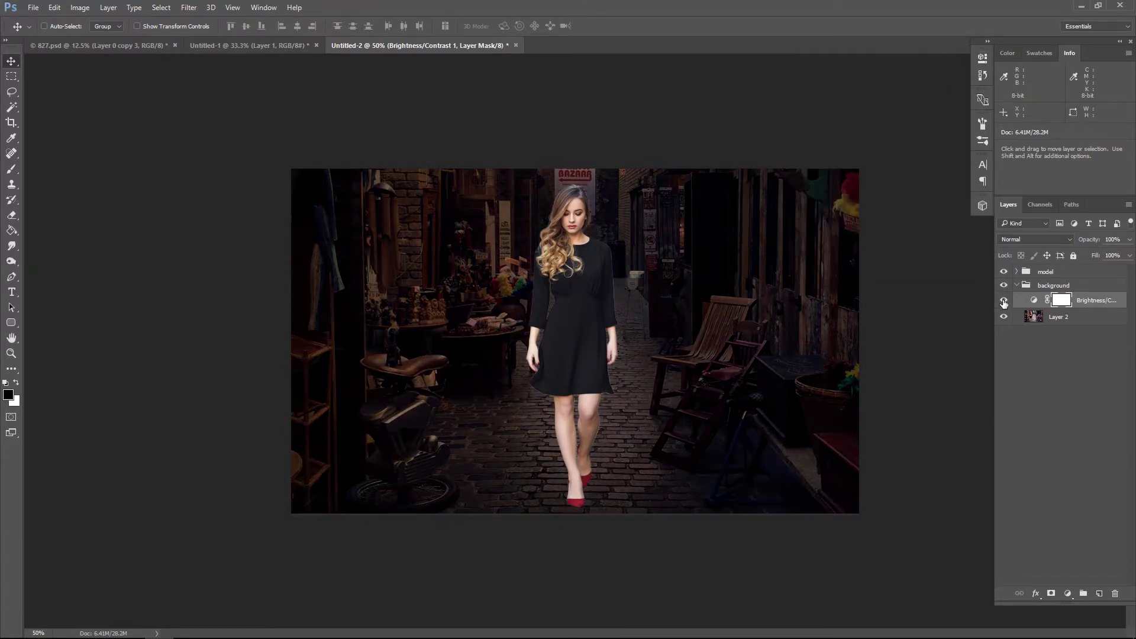
pyautogui.click(1004, 301)
# - Set up the Brush with 38% opacity and 43% flow
pyautogui.click(11, 169)
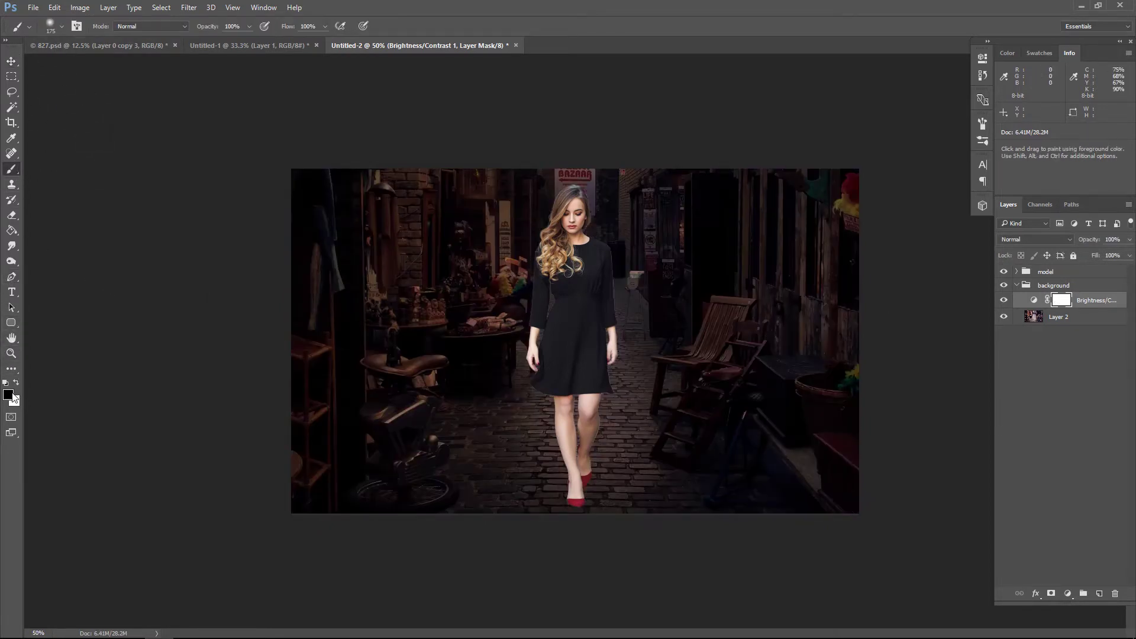
pyautogui.click(248, 26)
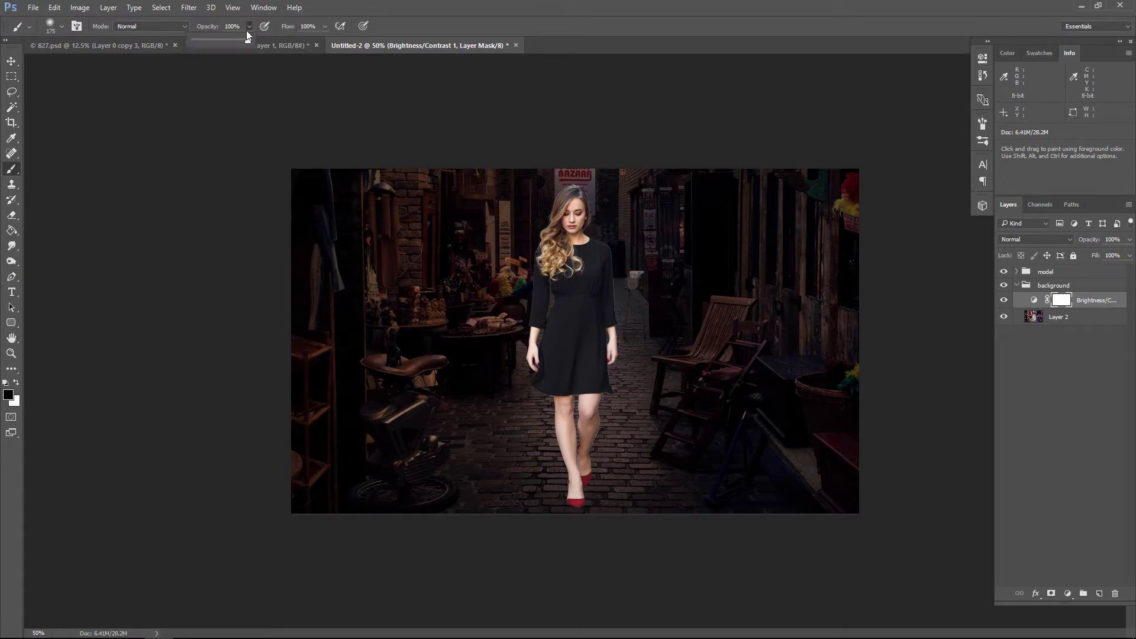
pyautogui.click(325, 26)
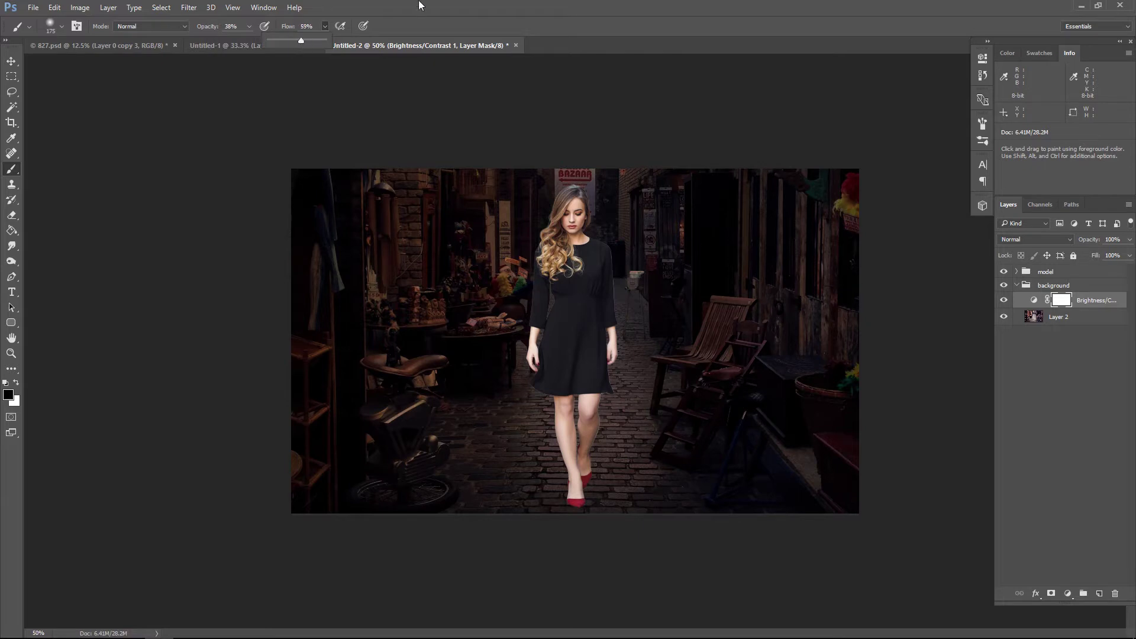
pyautogui.click(421, 6)
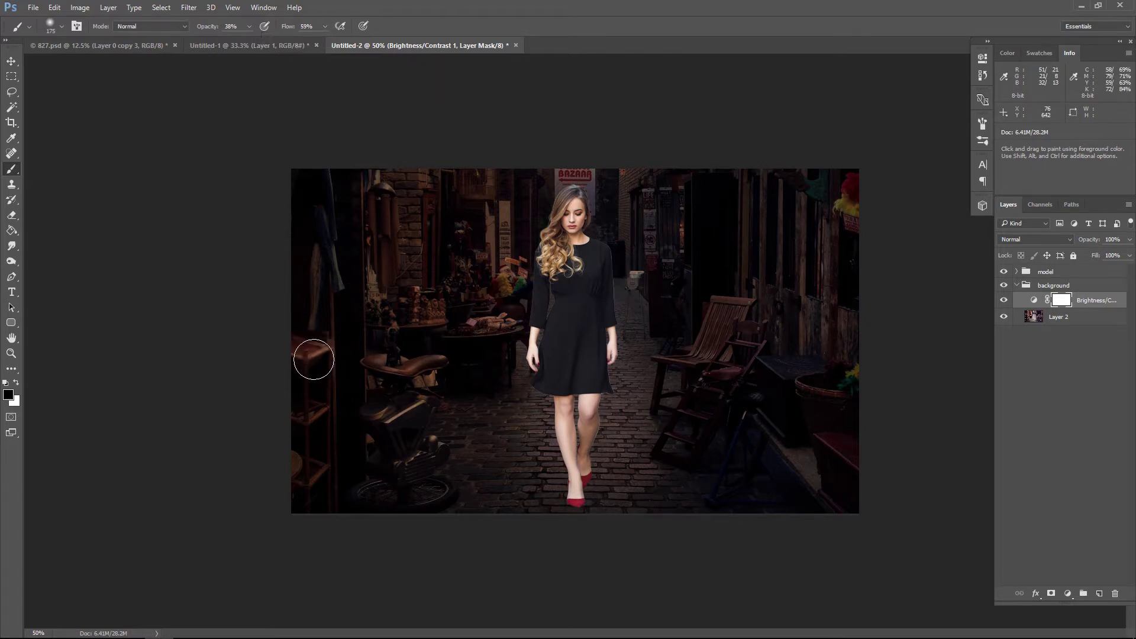
pyautogui.click(325, 26)
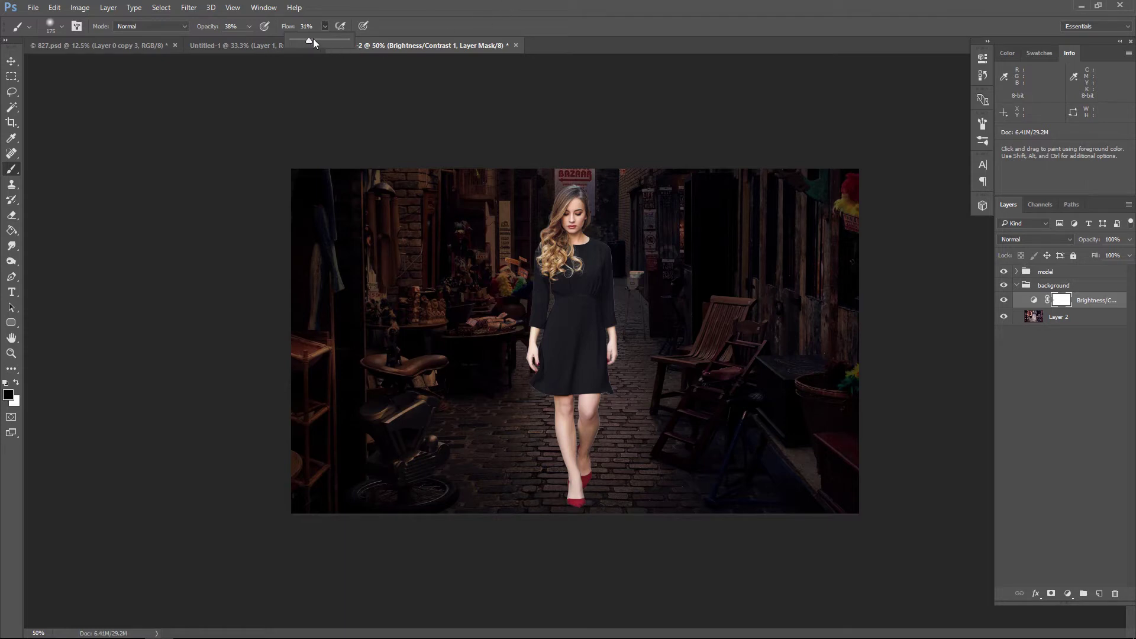
pyautogui.click(483, 4)
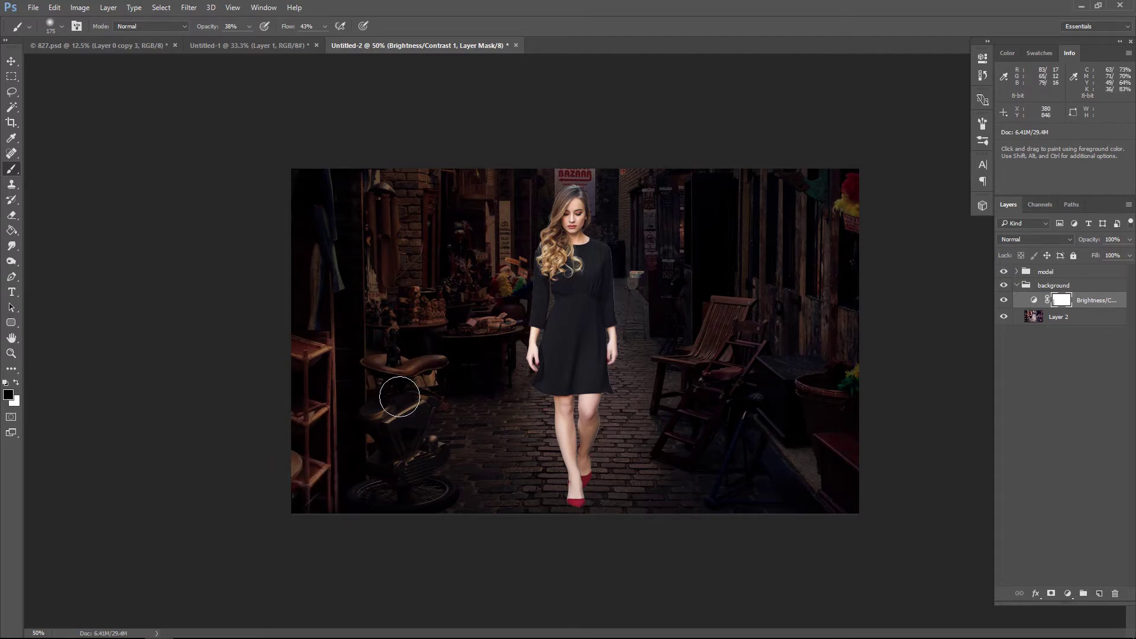
# - Paint light back onto the motorbike seat, cobbled path and wooden chair on the mask
pyautogui.moveTo(393, 393)
pyautogui.mouseDown()
pyautogui.moveTo(426, 372)
pyautogui.moveTo(393, 419)
pyautogui.moveTo(380, 406)
pyautogui.moveTo(439, 406)
pyautogui.moveTo(406, 190)
pyautogui.moveTo(413, 226)
pyautogui.moveTo(380, 183)
pyautogui.moveTo(426, 264)
pyautogui.moveTo(507, 190)
pyautogui.moveTo(546, 177)
pyautogui.moveTo(571, 201)
pyautogui.moveTo(576, 233)
pyautogui.moveTo(569, 211)
pyautogui.moveTo(565, 225)
pyautogui.moveTo(586, 198)
pyautogui.moveTo(599, 218)
pyautogui.mouseUp()
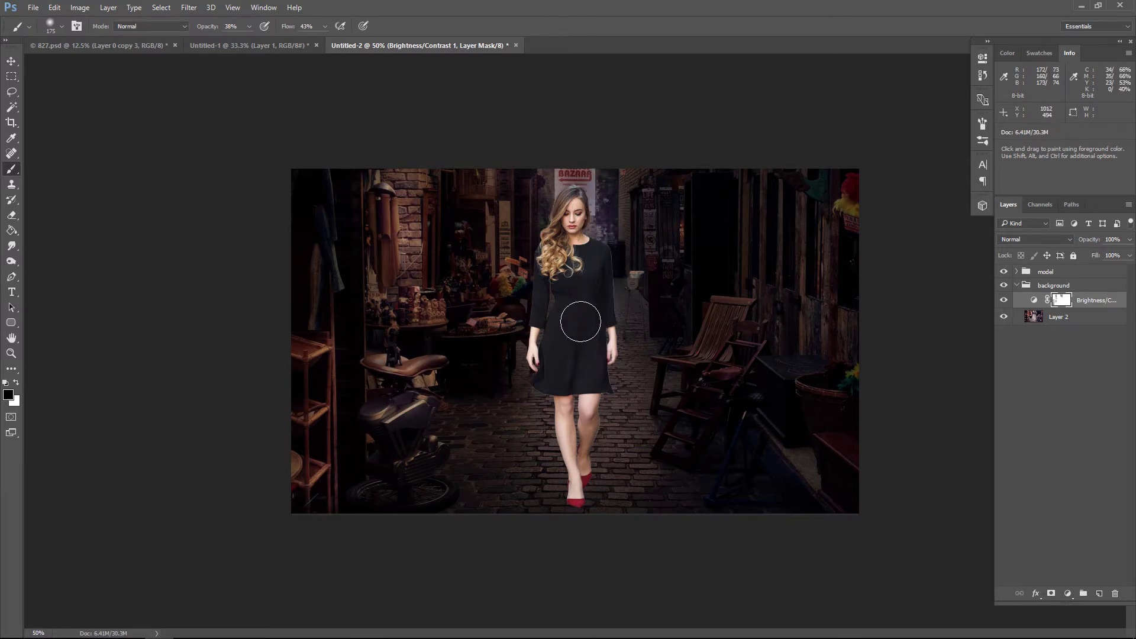
pyautogui.press(']')
pyautogui.press(']')
pyautogui.press(']')
pyautogui.press(']')
pyautogui.moveTo(588, 300)
pyautogui.mouseDown()
pyautogui.moveTo(616, 348)
pyautogui.moveTo(558, 440)
pyautogui.moveTo(584, 532)
pyautogui.moveTo(515, 418)
pyautogui.moveTo(702, 589)
pyautogui.moveTo(634, 469)
pyautogui.moveTo(655, 399)
pyautogui.moveTo(640, 363)
pyautogui.moveTo(588, 470)
pyautogui.moveTo(647, 323)
pyautogui.mouseUp()
pyautogui.press('[')
pyautogui.press('[')
pyautogui.press('[')
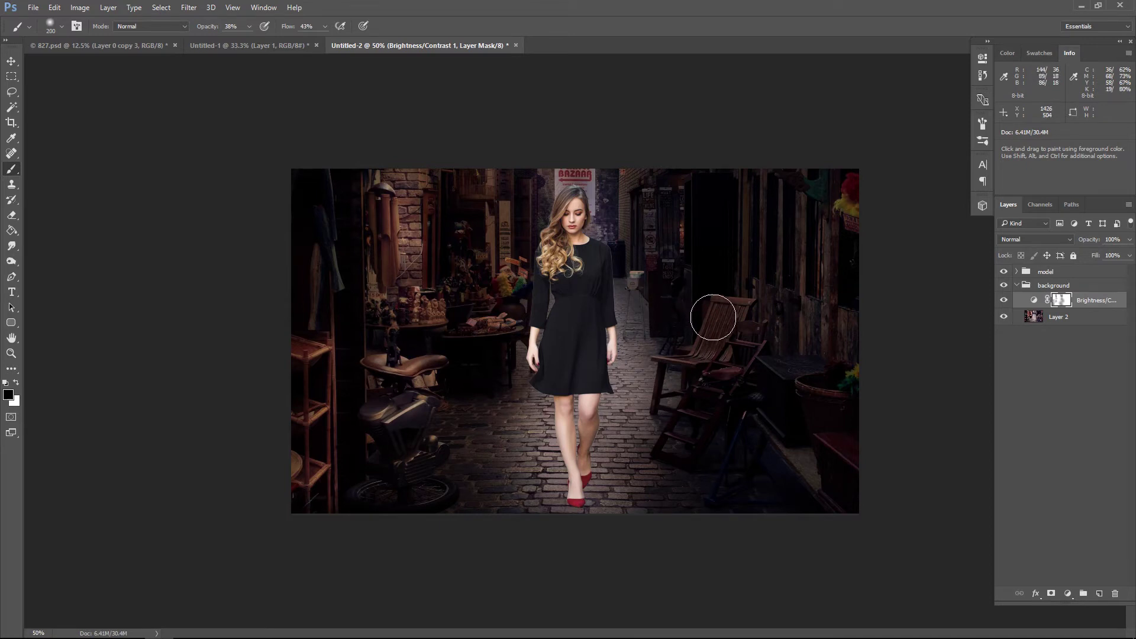
pyautogui.moveTo(722, 304)
pyautogui.mouseDown()
pyautogui.moveTo(752, 303)
pyautogui.moveTo(720, 299)
pyautogui.moveTo(688, 349)
pyautogui.moveTo(721, 334)
pyautogui.moveTo(712, 381)
pyautogui.moveTo(670, 441)
pyautogui.moveTo(707, 435)
pyautogui.moveTo(685, 493)
pyautogui.mouseUp()
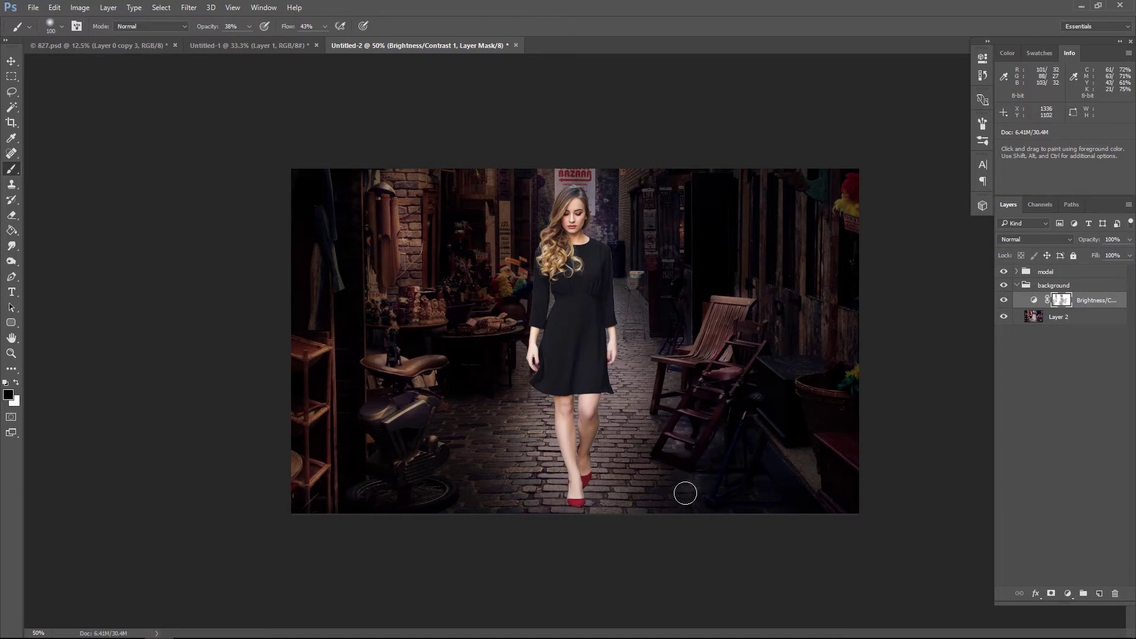
# - Brighten the floor, box and table, and the right-hand wall and bin area
pyautogui.moveTo(765, 405)
pyautogui.mouseDown()
pyautogui.moveTo(761, 419)
pyautogui.moveTo(844, 517)
pyautogui.mouseUp()
pyautogui.moveTo(780, 381)
pyautogui.mouseDown()
pyautogui.moveTo(817, 393)
pyautogui.moveTo(854, 363)
pyautogui.mouseUp()
pyautogui.moveTo(818, 425); pyautogui.dragTo(861, 468)
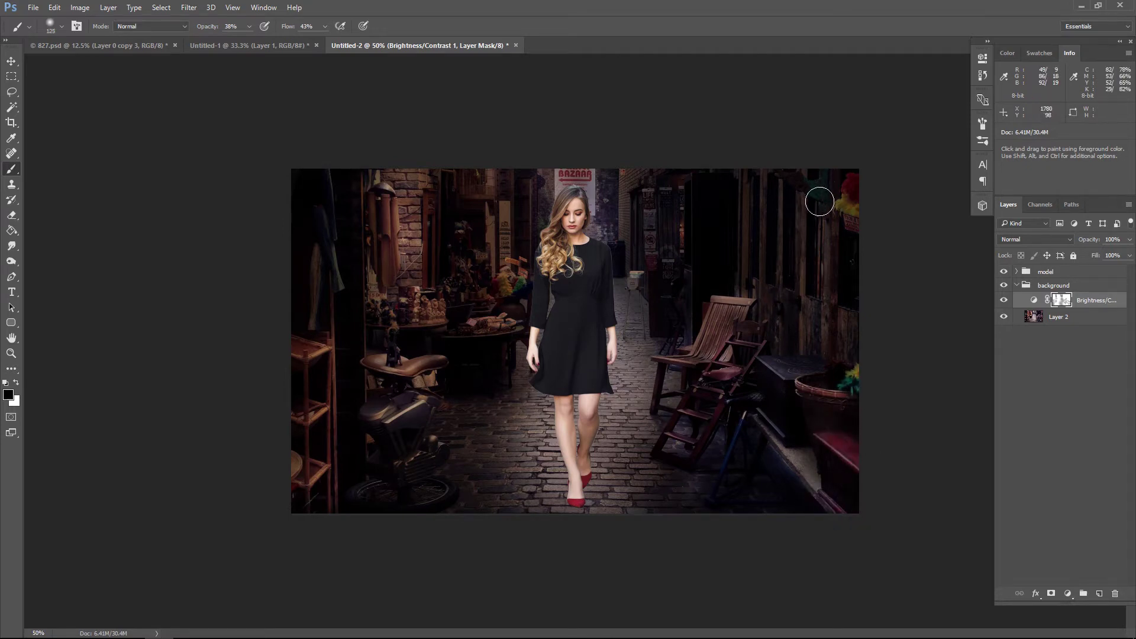
pyautogui.moveTo(830, 195); pyautogui.dragTo(837, 317)
pyautogui.moveTo(804, 204)
pyautogui.mouseDown()
pyautogui.moveTo(799, 233)
pyautogui.moveTo(775, 203)
pyautogui.moveTo(753, 320)
pyautogui.moveTo(767, 250)
pyautogui.mouseUp()
pyautogui.press('[')
pyautogui.moveTo(754, 180)
pyautogui.mouseDown()
pyautogui.moveTo(748, 237)
pyautogui.moveTo(811, 331)
pyautogui.moveTo(853, 350)
pyautogui.mouseUp()
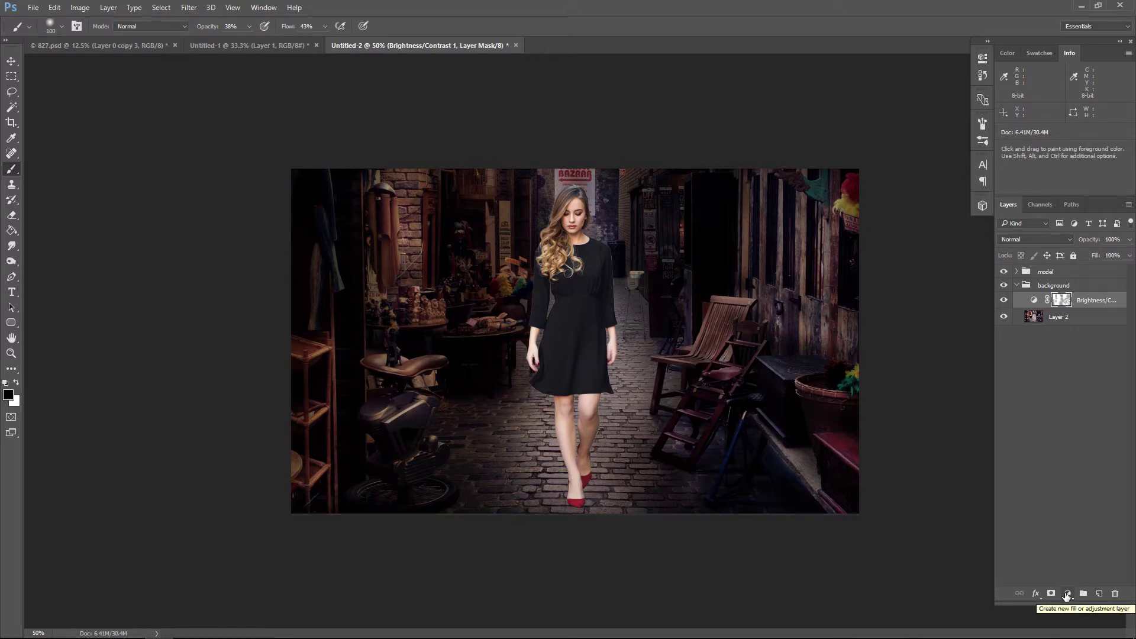
# - Add a Levels layer with midtones 0.92 and highlights 218
pyautogui.click(1068, 594)
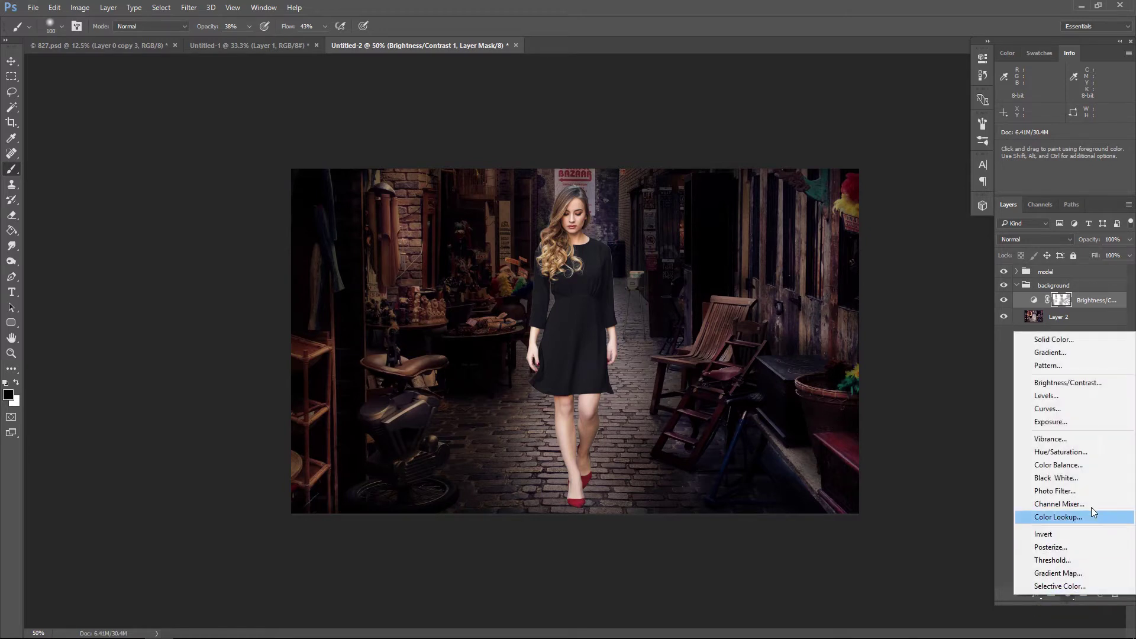
pyautogui.click(1077, 396)
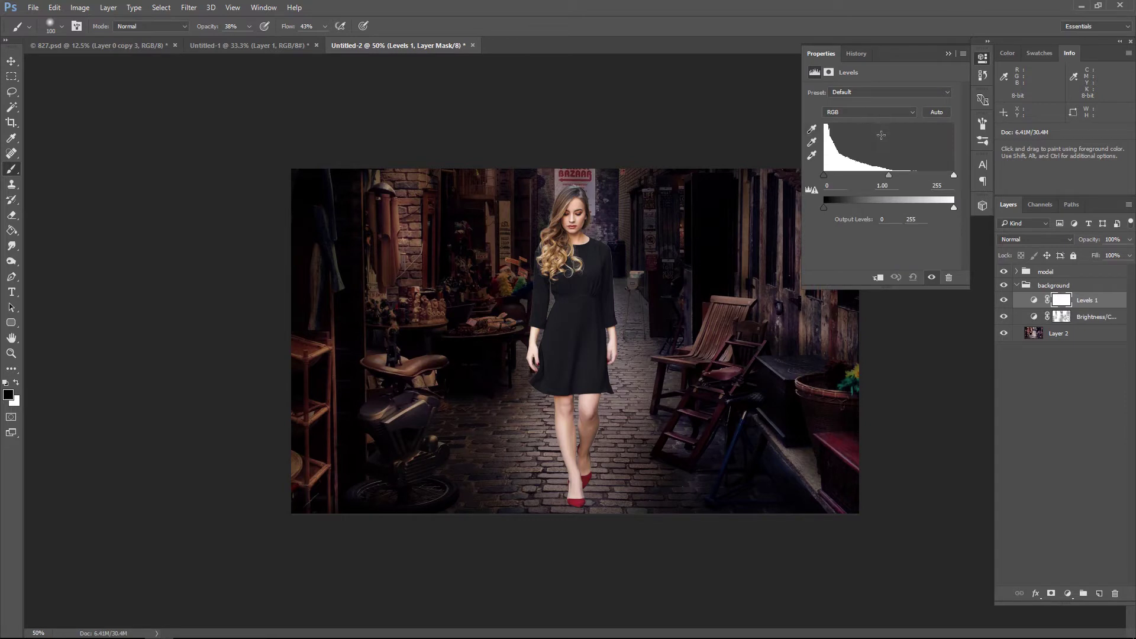
pyautogui.moveTo(892, 174); pyautogui.dragTo(936, 175)
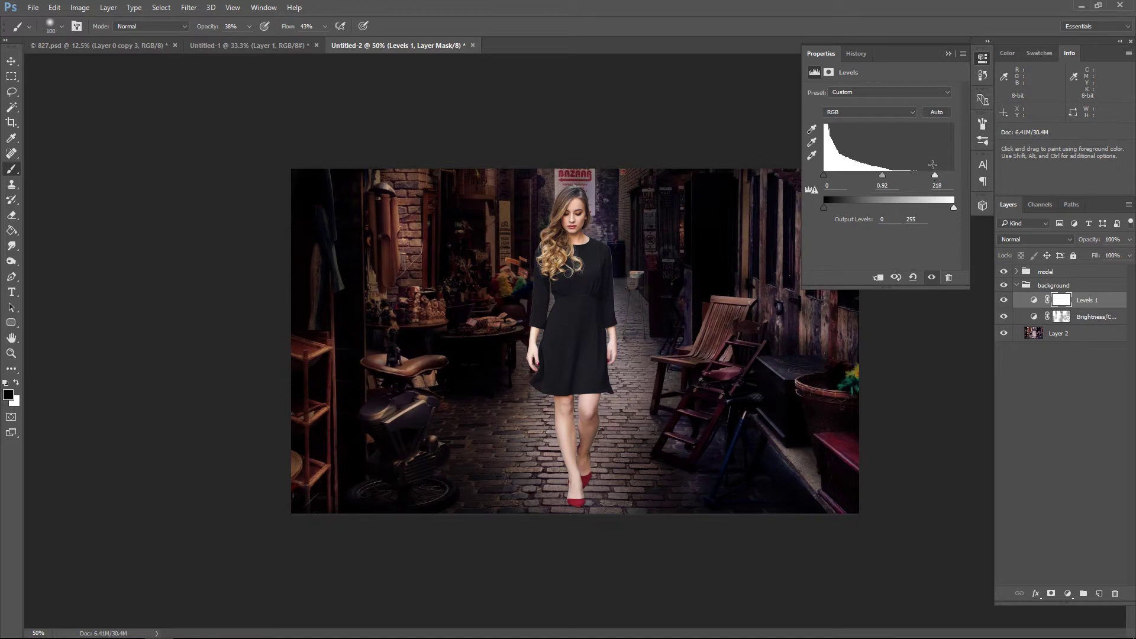
pyautogui.click(948, 54)
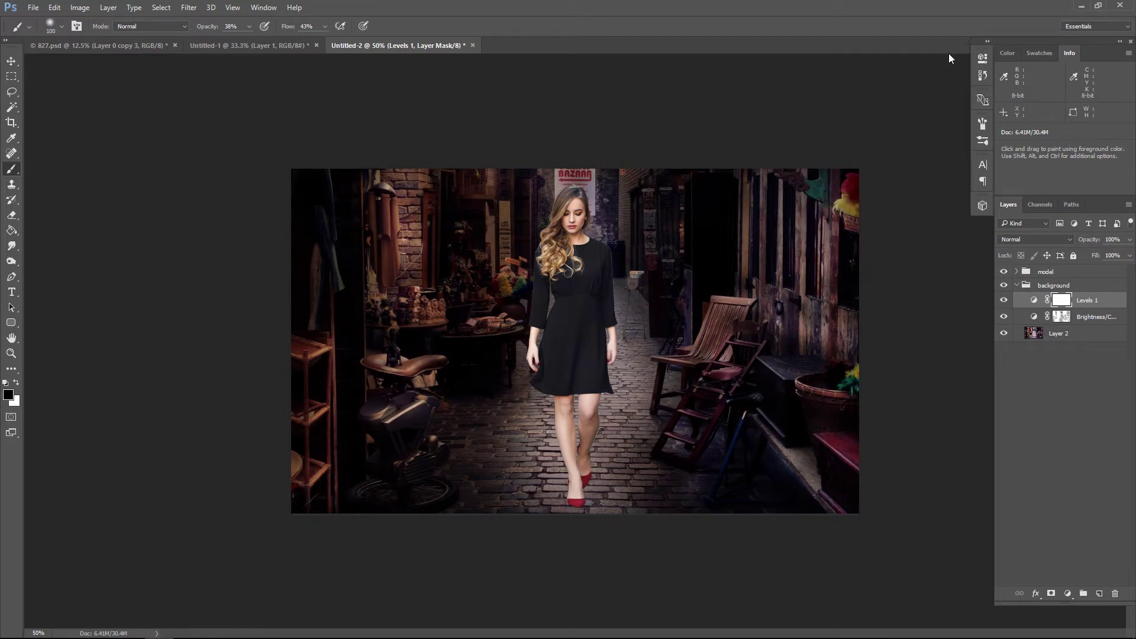
# - Add a Color Balance layer with midtones -12, -4, +30 for a cool cast
pyautogui.click(1069, 594)
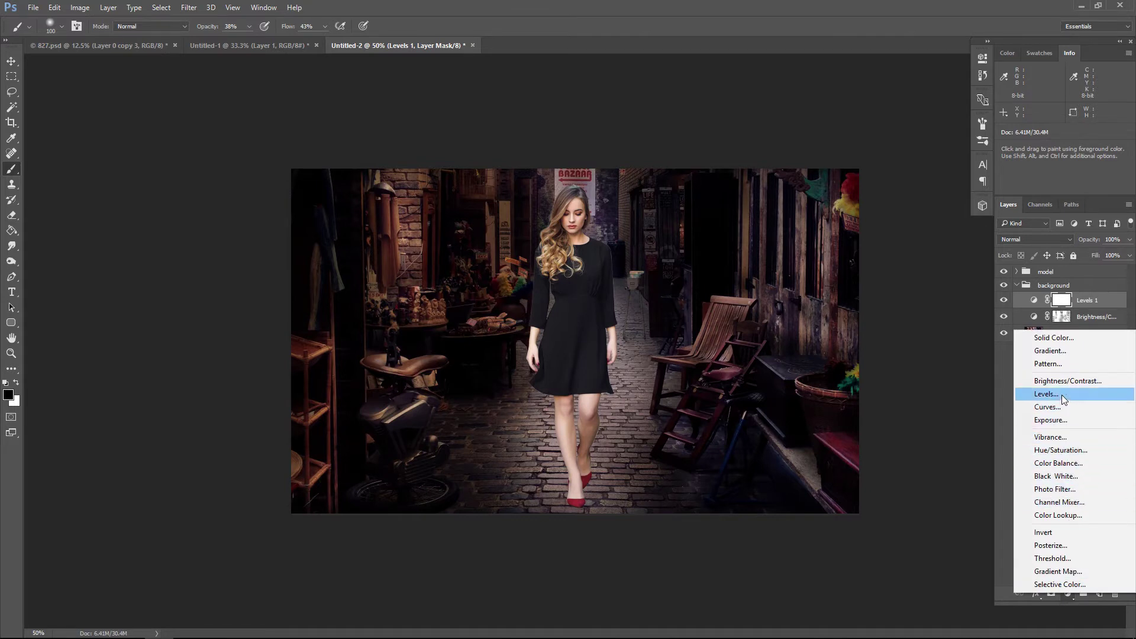
pyautogui.click(1060, 463)
pyautogui.moveTo(866, 119); pyautogui.dragTo(865, 140)
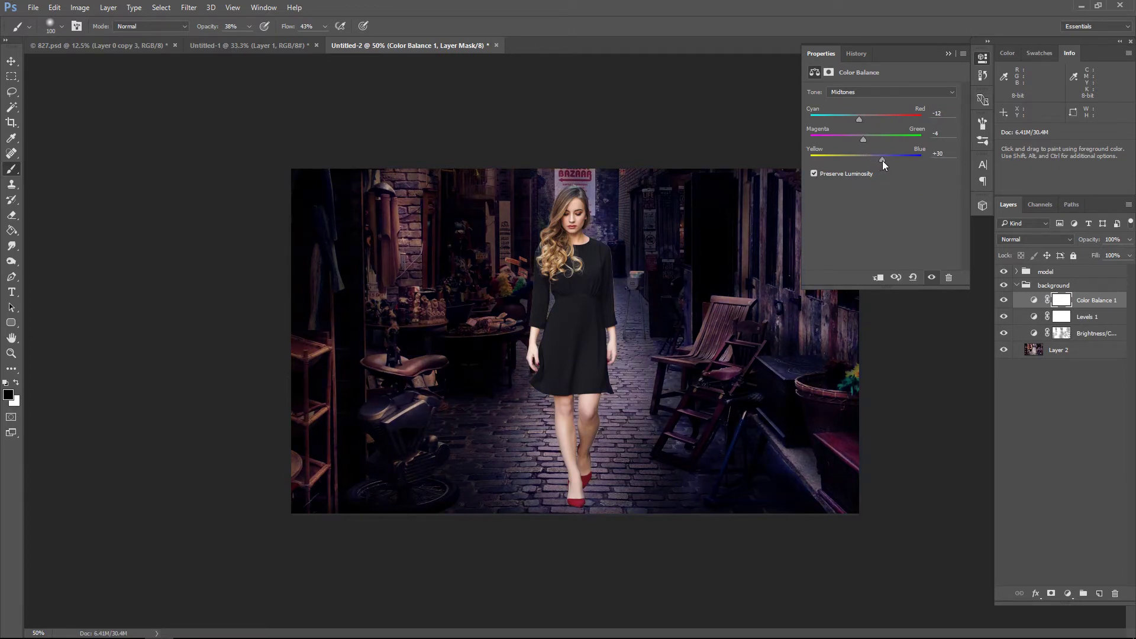
pyautogui.click(949, 54)
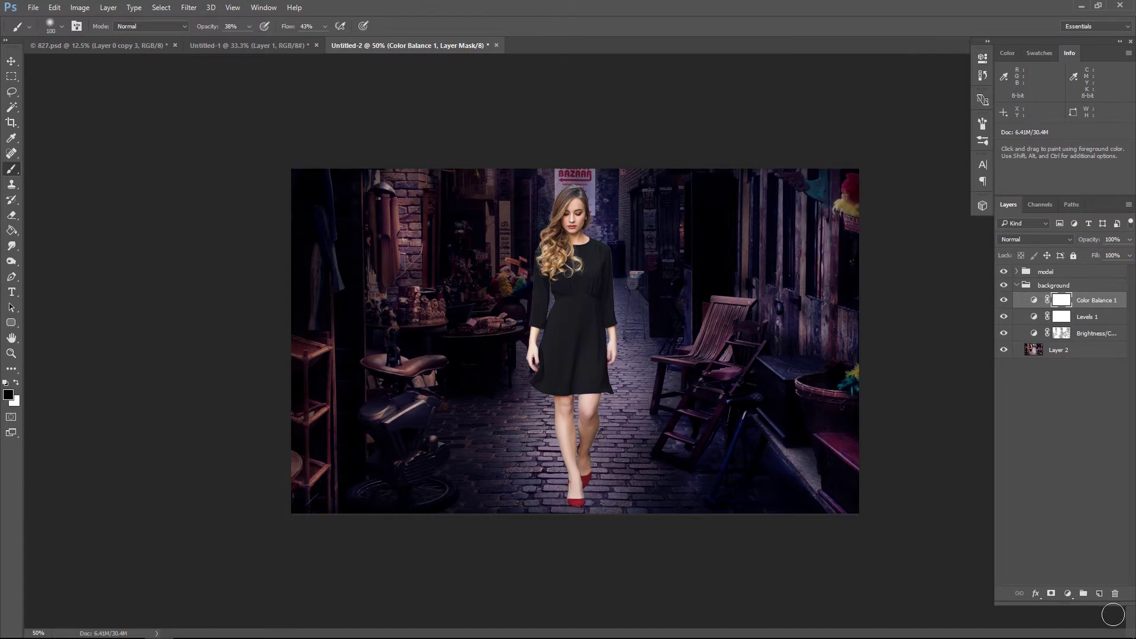
pyautogui.click(1089, 302)
# - Hide the model and add a Gradient Fill layer with a black gradient
pyautogui.click(1004, 285)
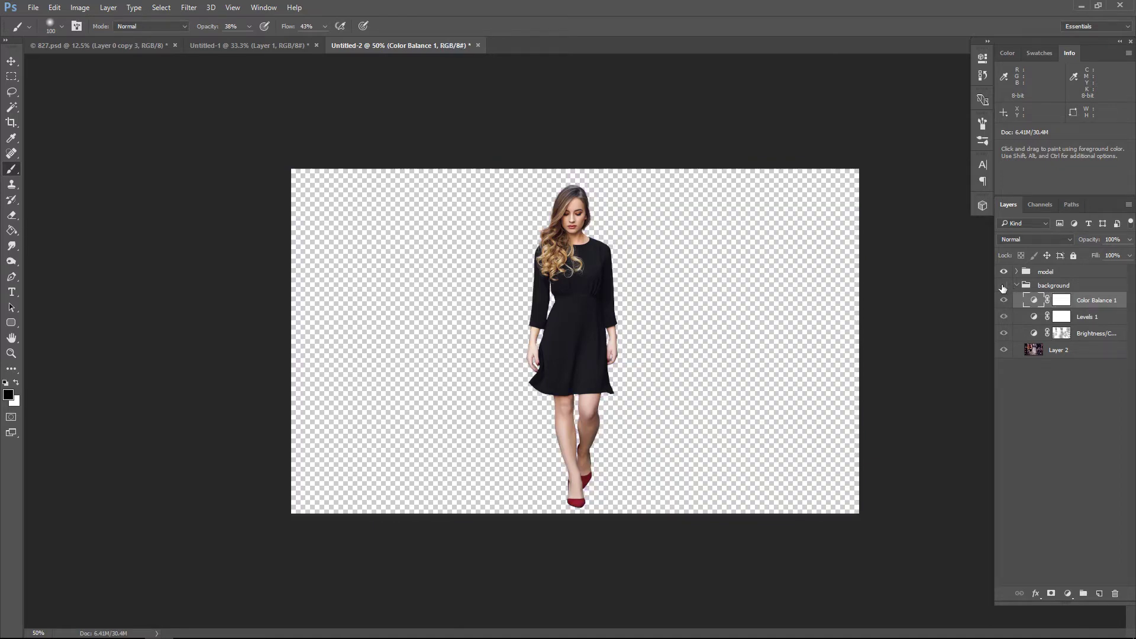
pyautogui.click(1004, 272)
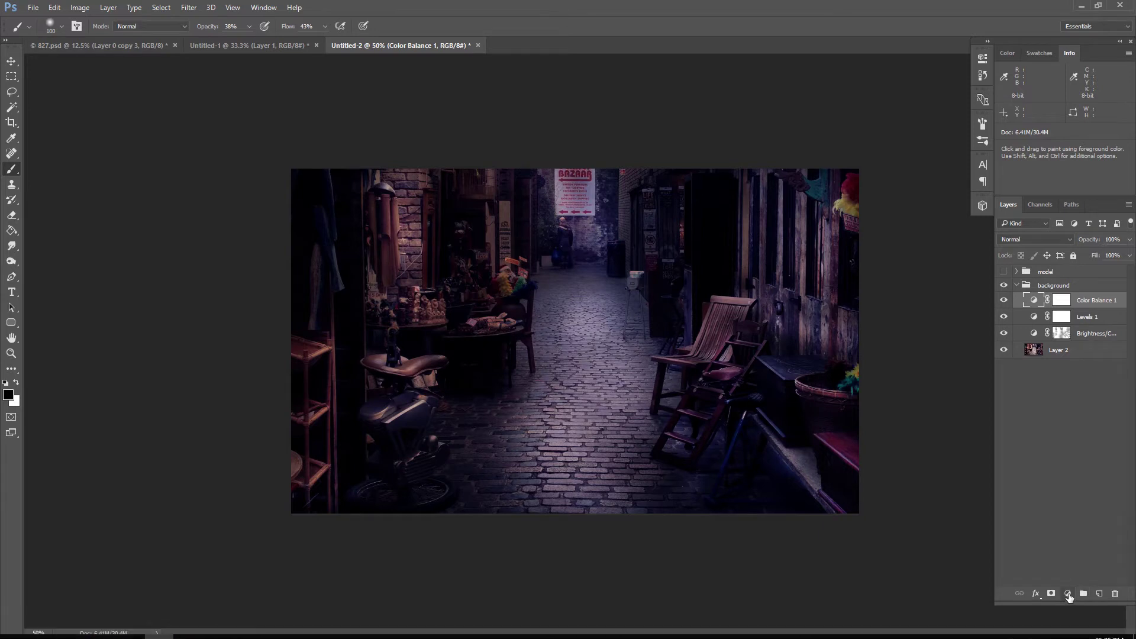
pyautogui.click(1068, 594)
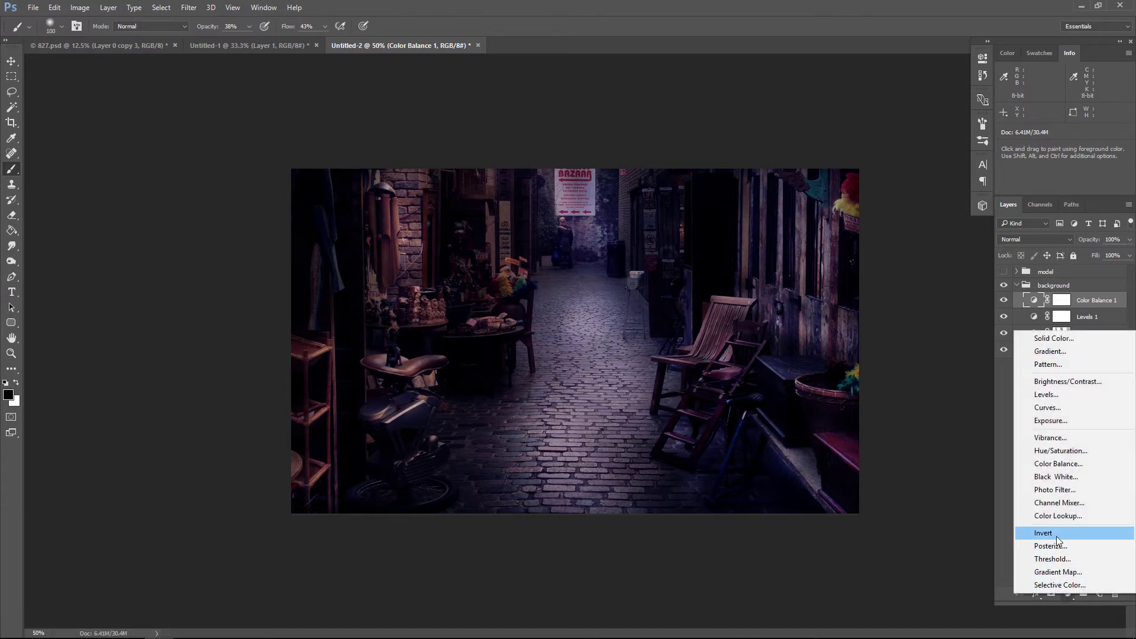
pyautogui.click(1051, 351)
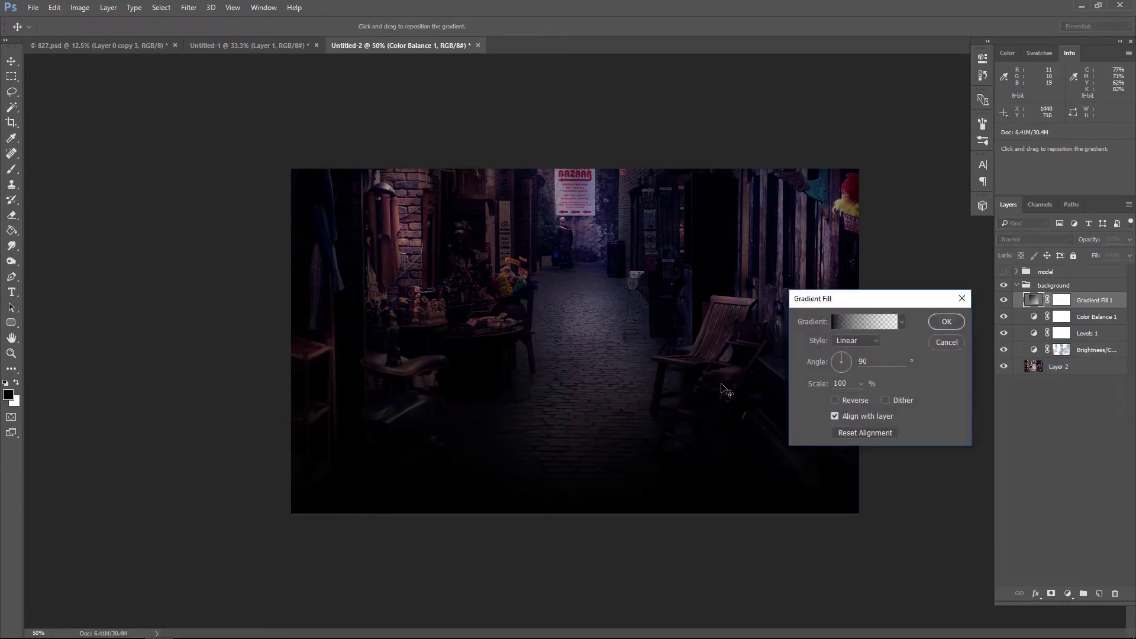
pyautogui.click(840, 321)
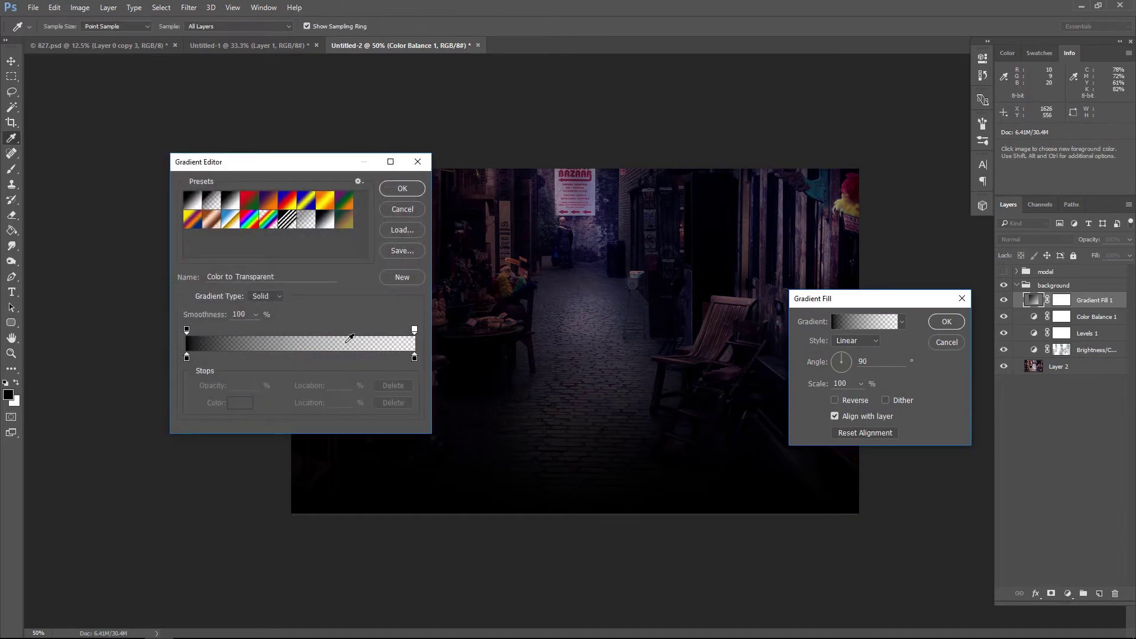
pyautogui.click(186, 357)
pyautogui.click(231, 404)
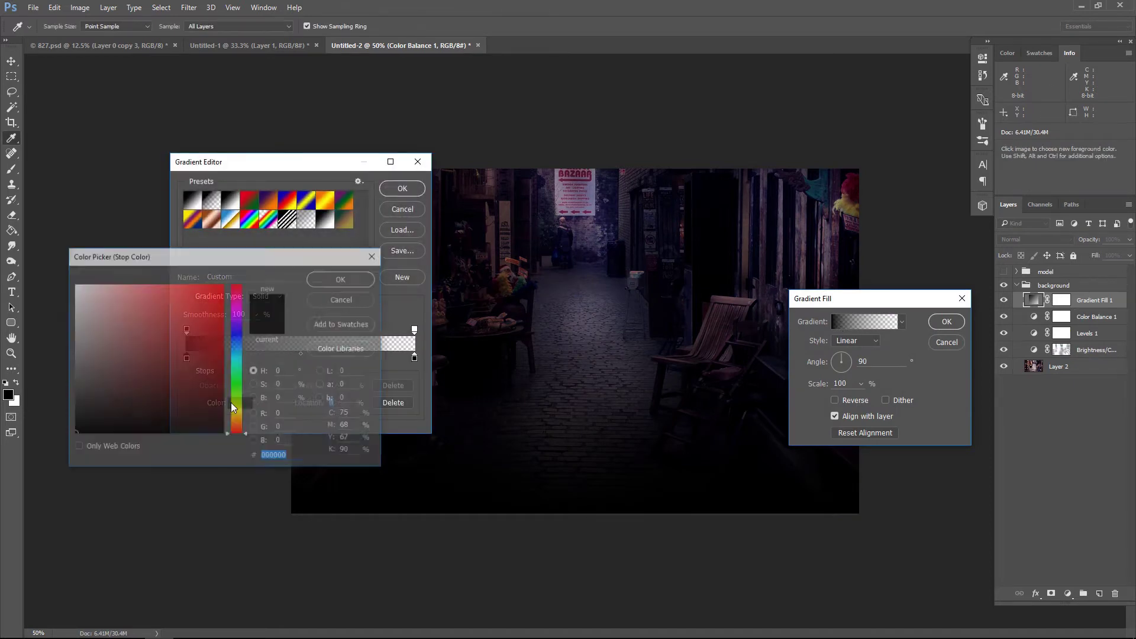
pyautogui.click(350, 279)
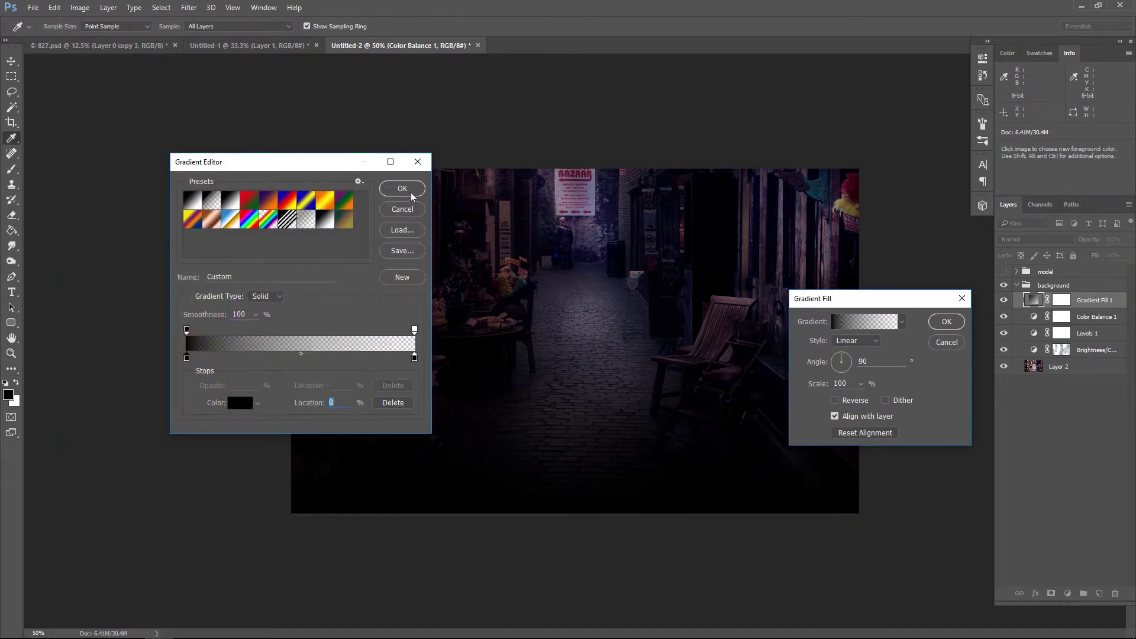
pyautogui.click(402, 188)
# - Make the gradient radial, reversed, at 374% scale, and compare the vignette on and off
pyautogui.click(876, 340)
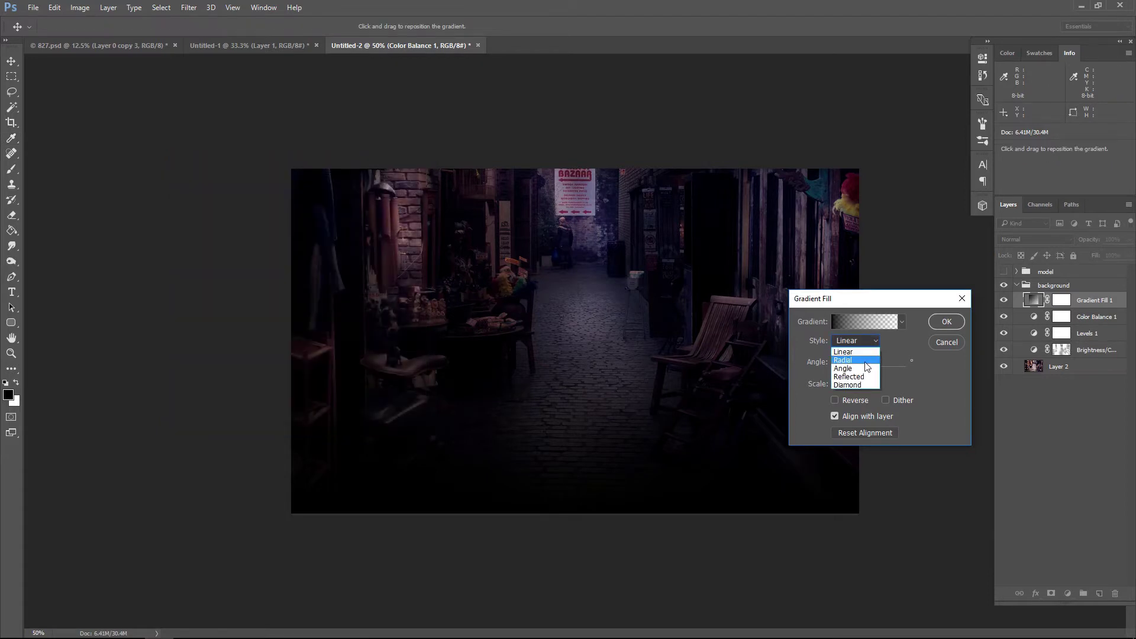
pyautogui.click(852, 360)
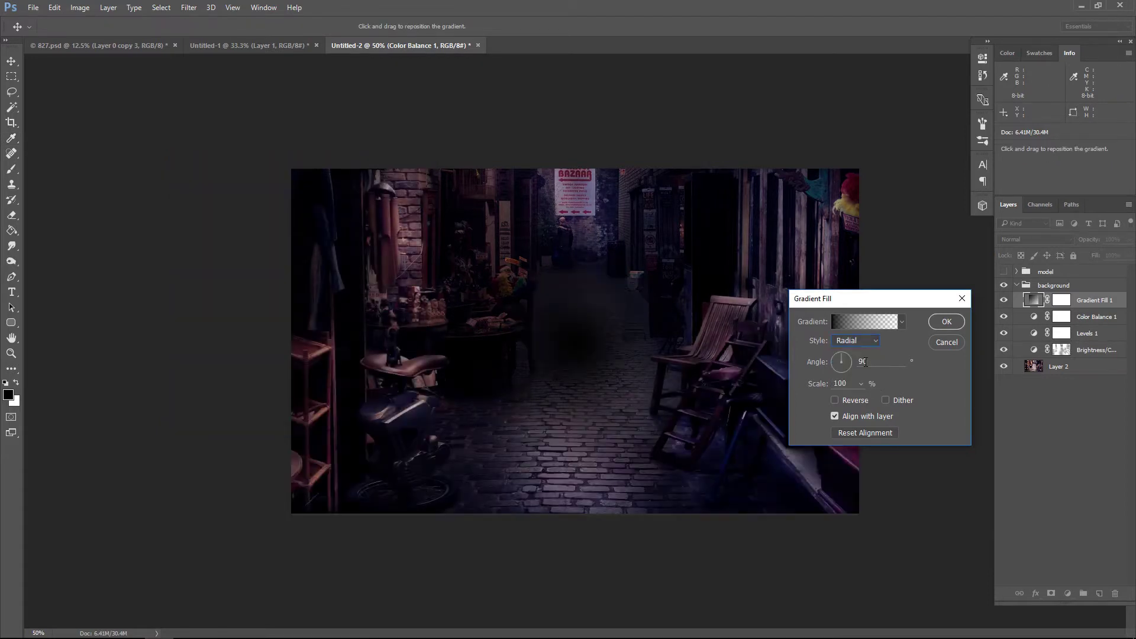
pyautogui.click(835, 400)
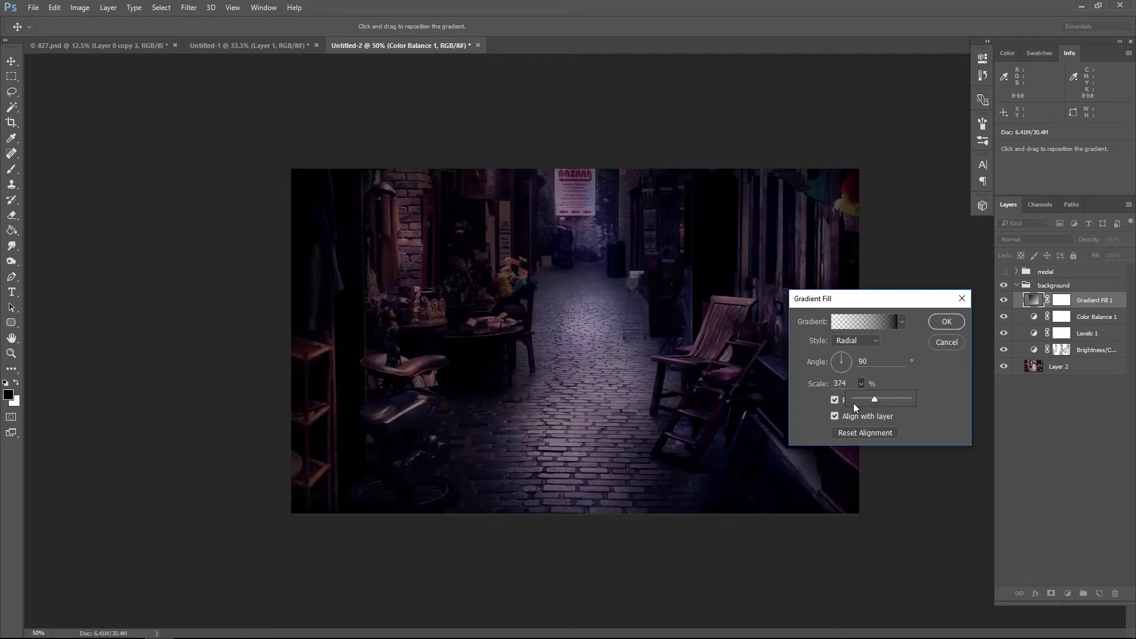
pyautogui.click(947, 322)
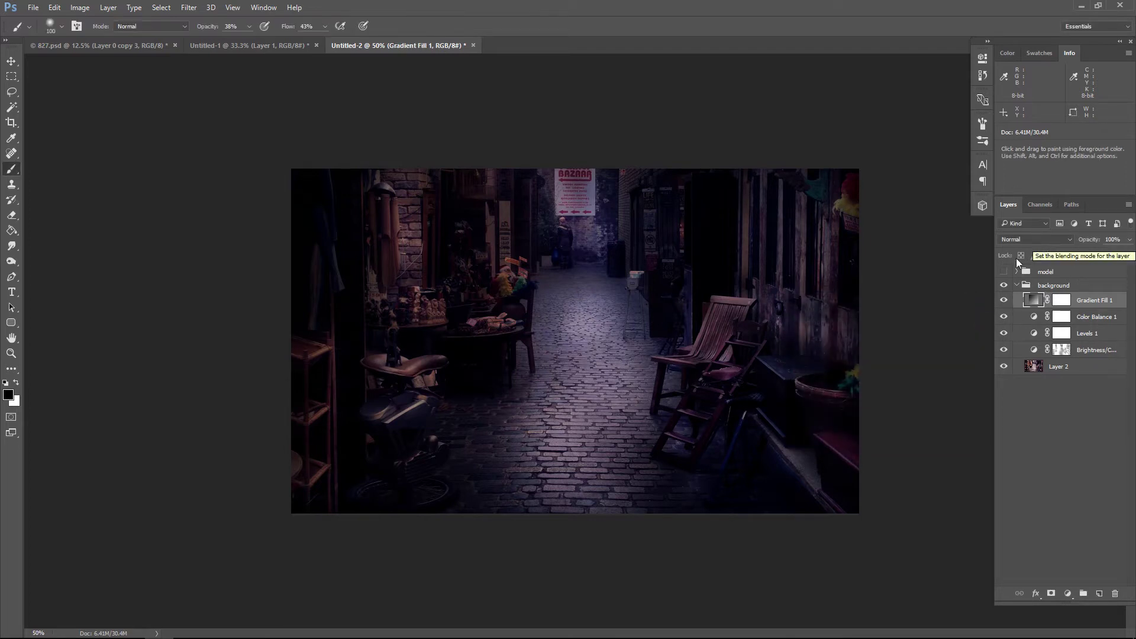
pyautogui.click(1004, 301)
pyautogui.click(1004, 303)
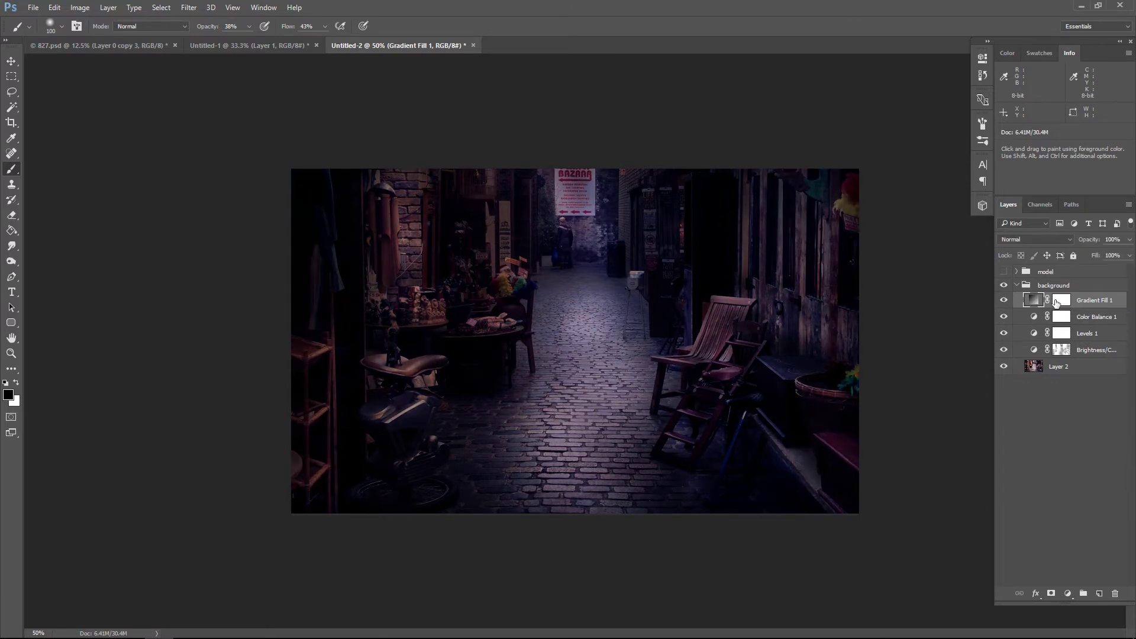
# - Add a Gradient Fill layer running from light blue c7e7ff to transparent
pyautogui.click(1068, 594)
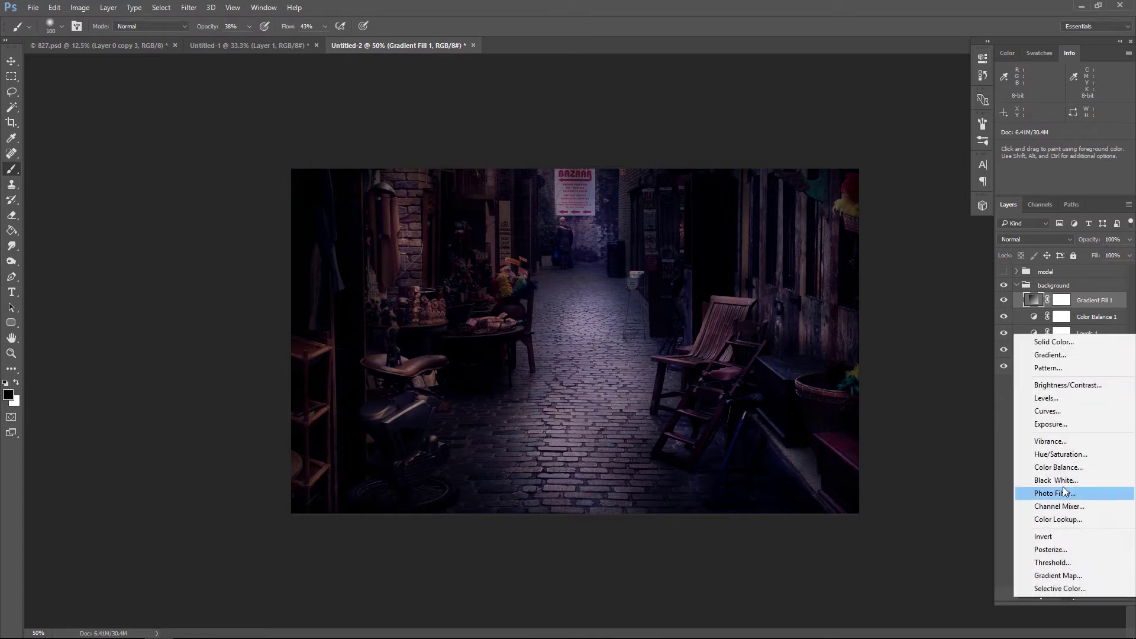
pyautogui.click(1064, 358)
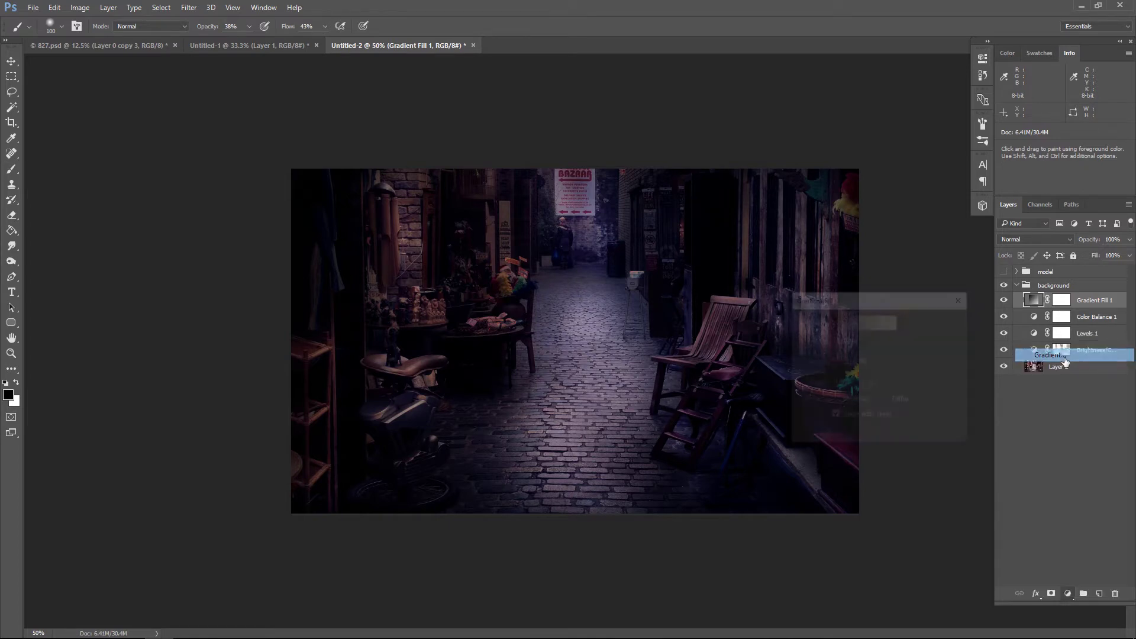
pyautogui.click(837, 324)
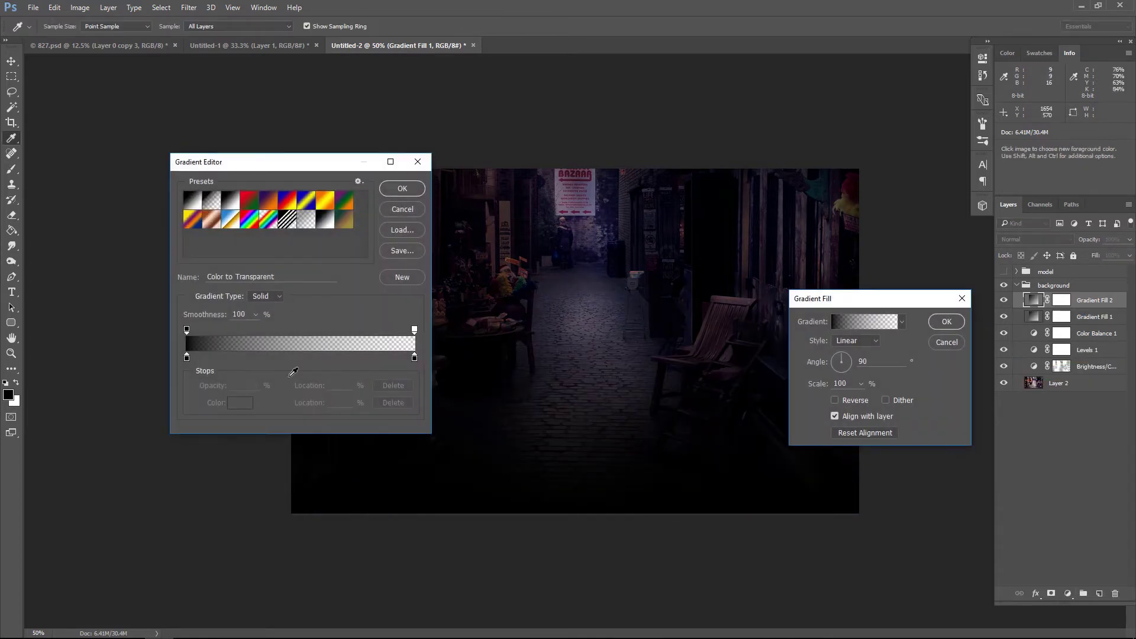
pyautogui.click(187, 358)
pyautogui.click(233, 403)
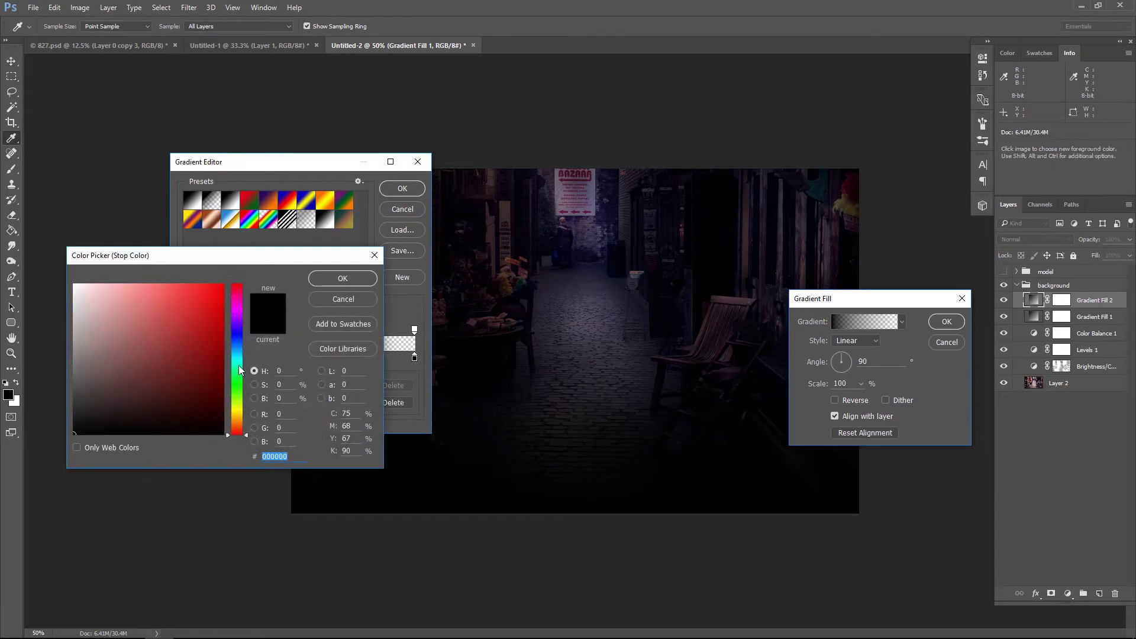
pyautogui.moveTo(240, 371); pyautogui.dragTo(239, 349)
pyautogui.click(92, 285)
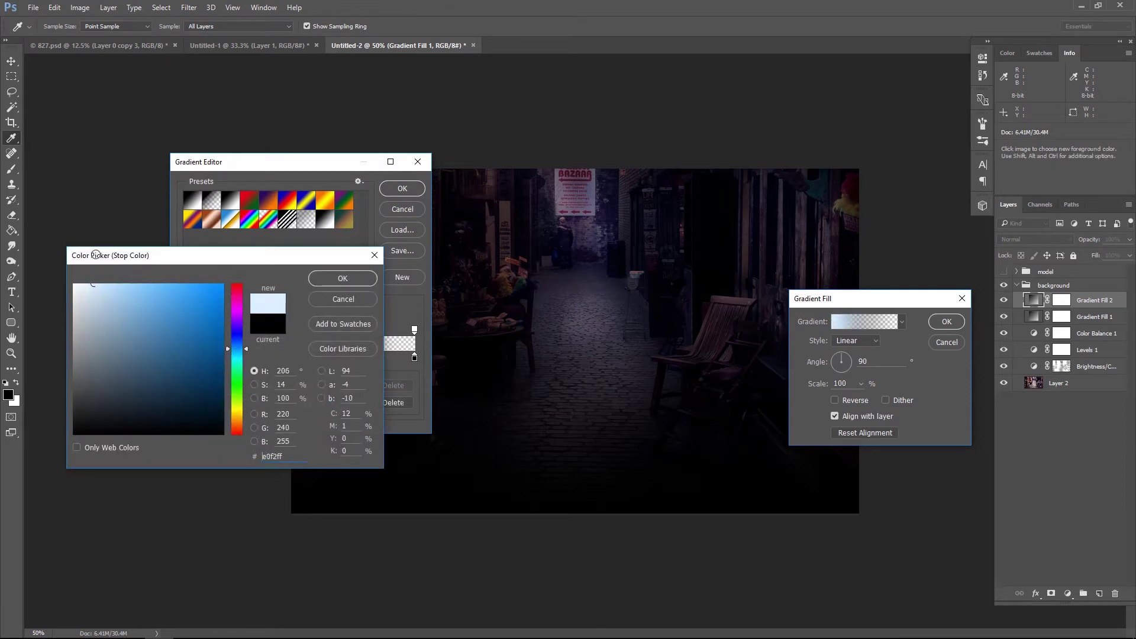
pyautogui.moveTo(96, 255); pyautogui.dragTo(107, 259)
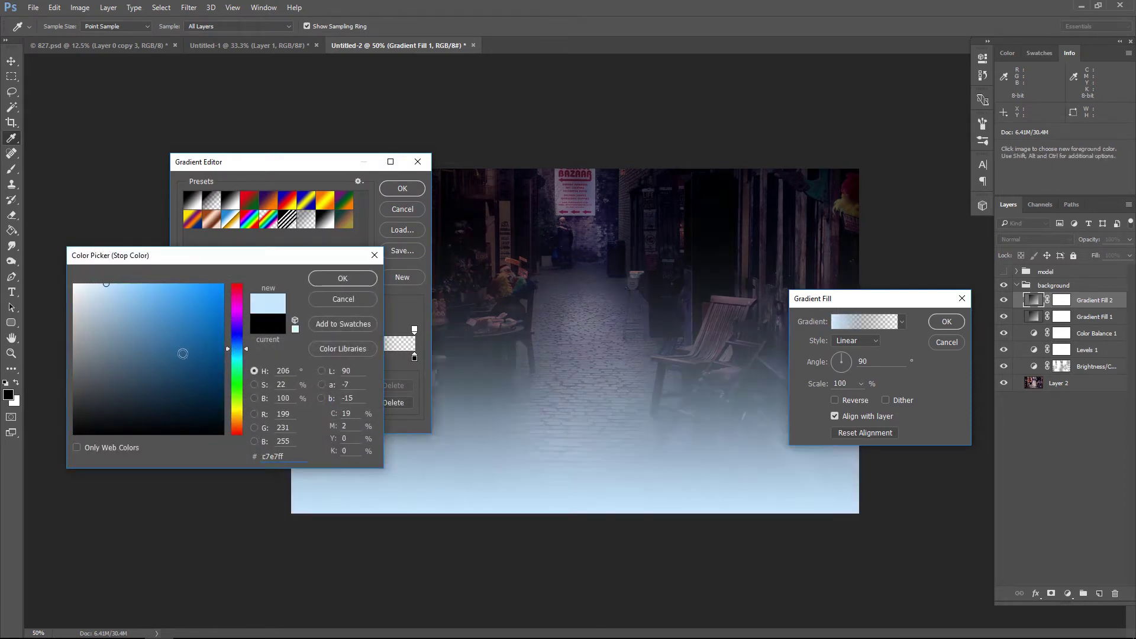
pyautogui.click(335, 282)
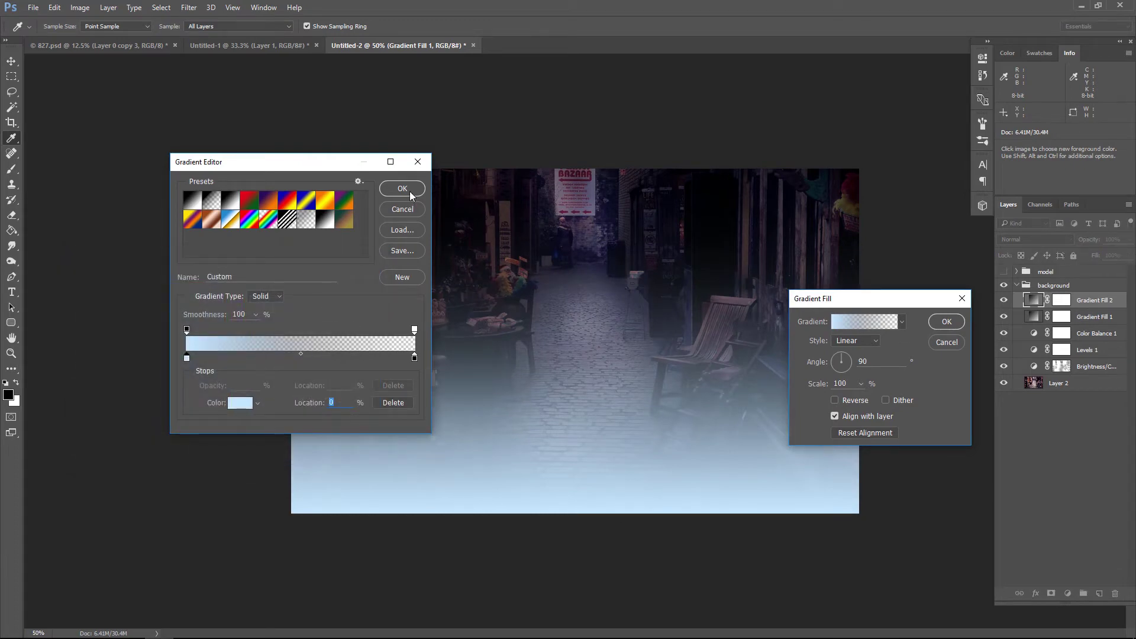
pyautogui.click(410, 194)
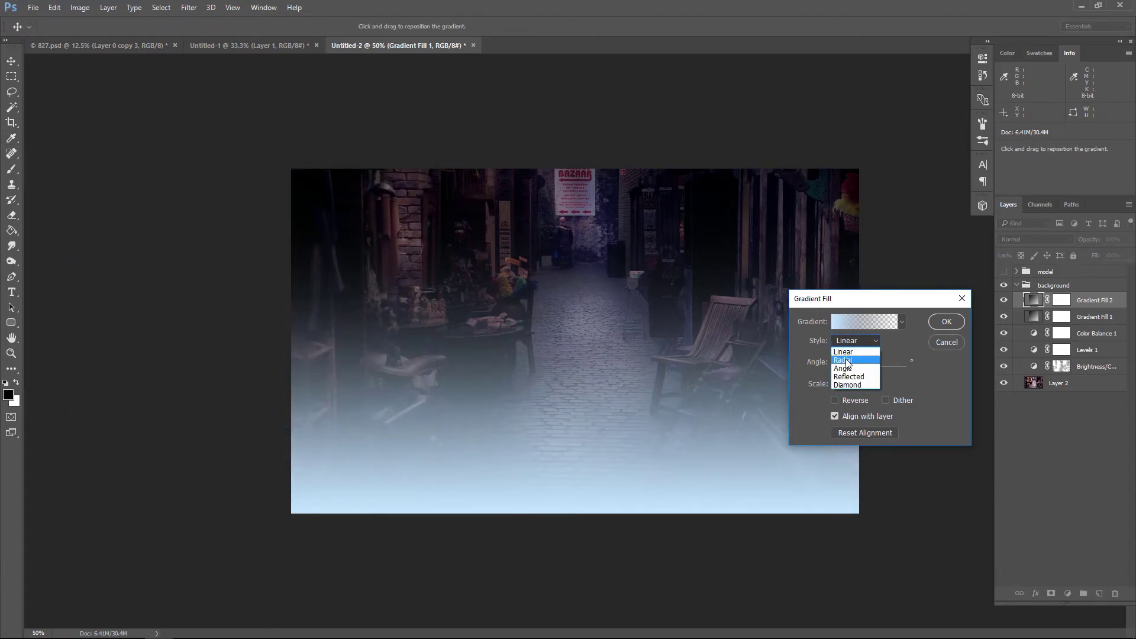
# - Make it a radial glow at the alley's far end, scale 155, in Screen mode
pyautogui.click(849, 346)
pyautogui.moveTo(586, 338); pyautogui.dragTo(591, 182)
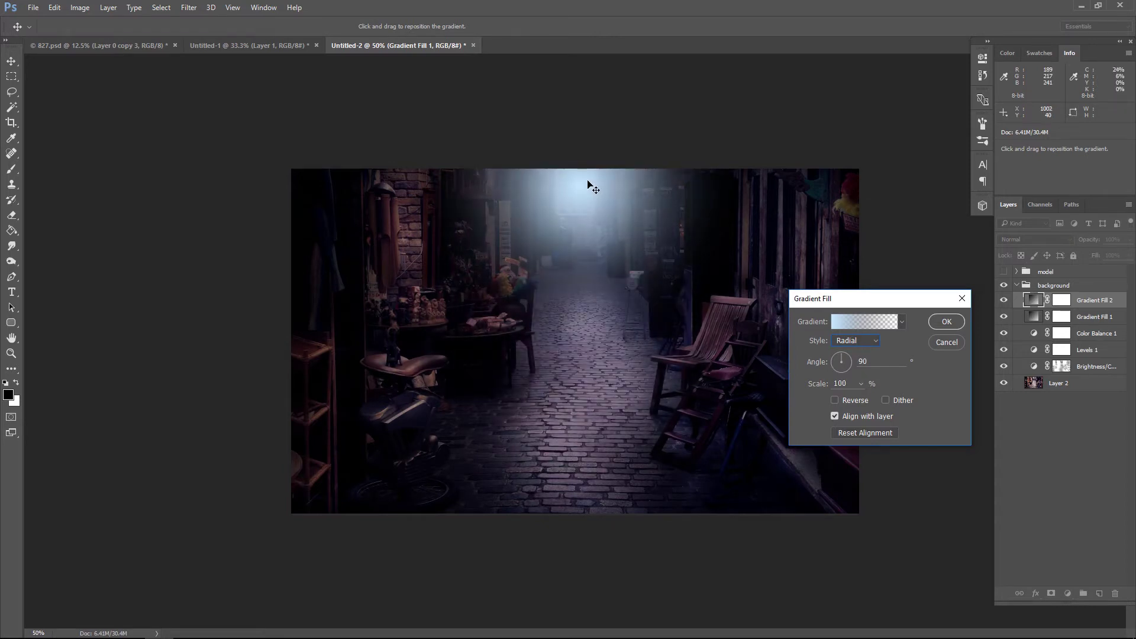
pyautogui.click(860, 383)
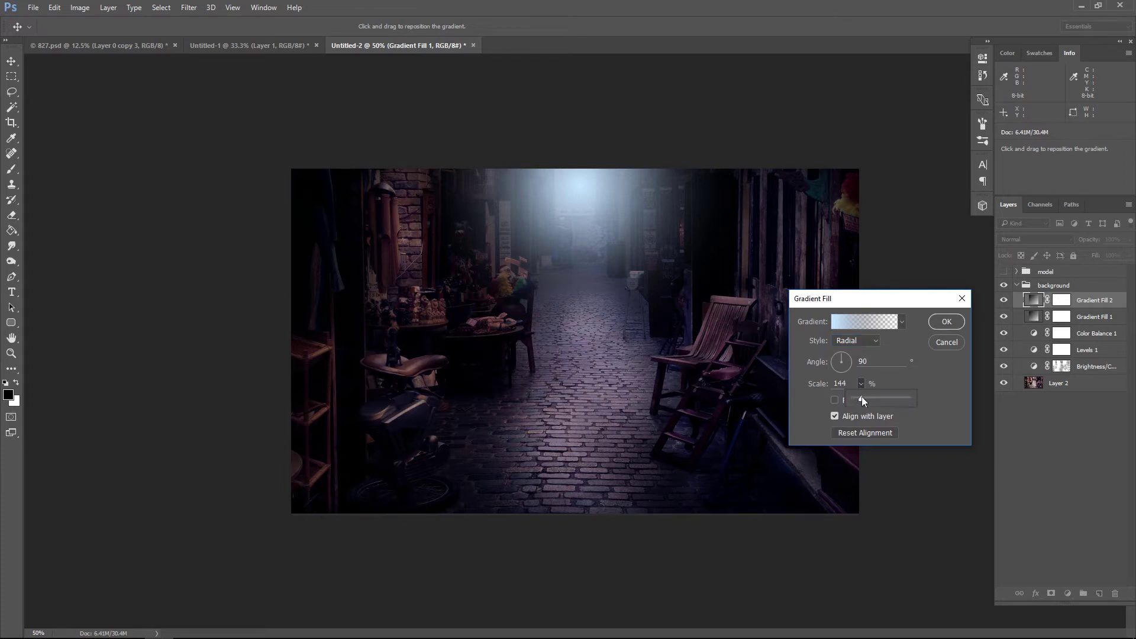
pyautogui.moveTo(862, 396); pyautogui.dragTo(862, 398)
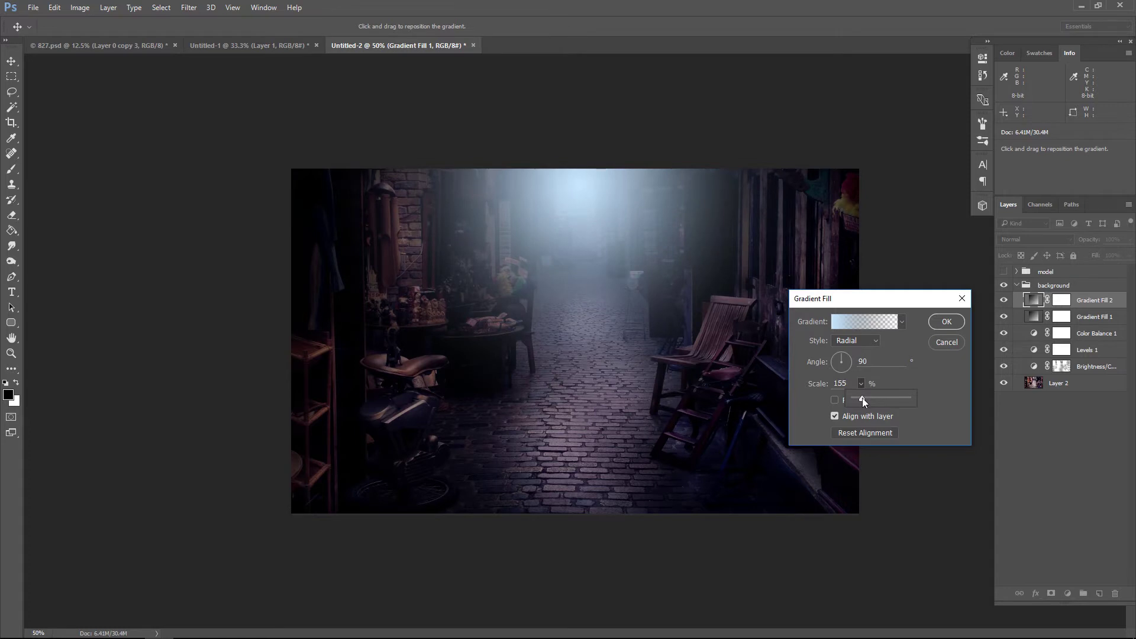
pyautogui.click(946, 320)
pyautogui.press('b')
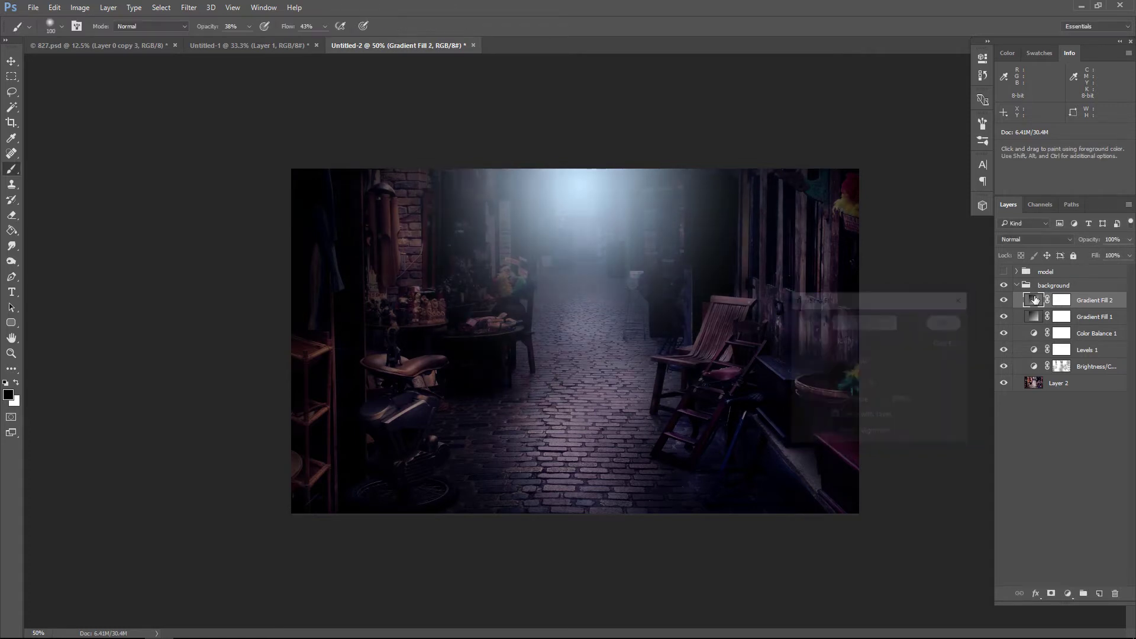
pyautogui.click(1050, 243)
pyautogui.click(1018, 309)
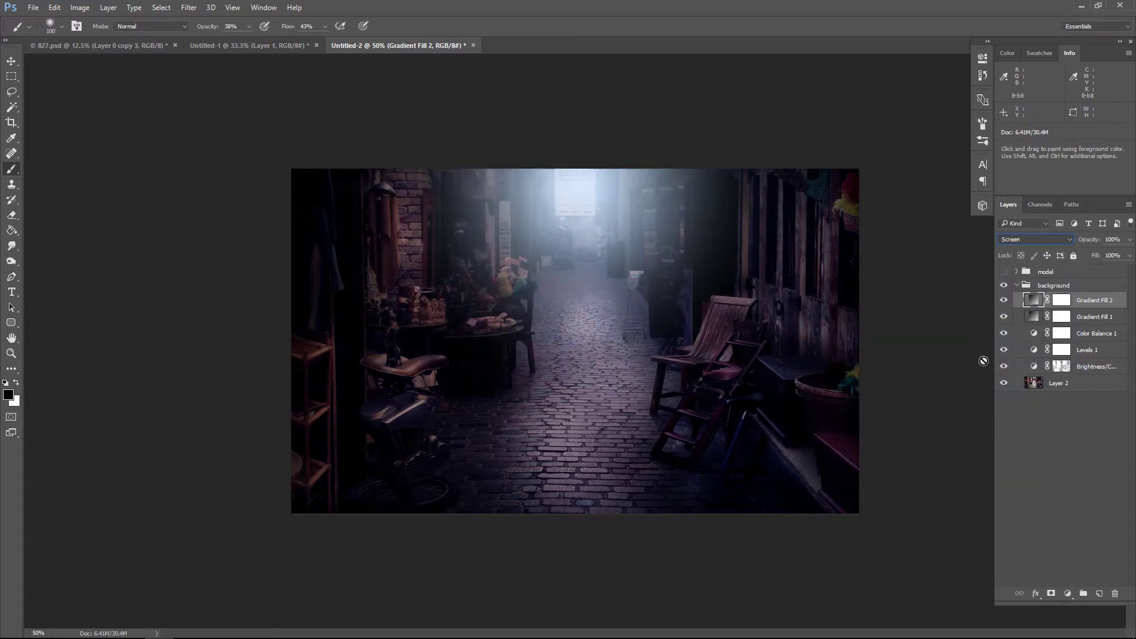
# - Add a Color Balance layer with midtones cyan -28, magenta -13, blue +31, model hidden
pyautogui.click(1016, 272)
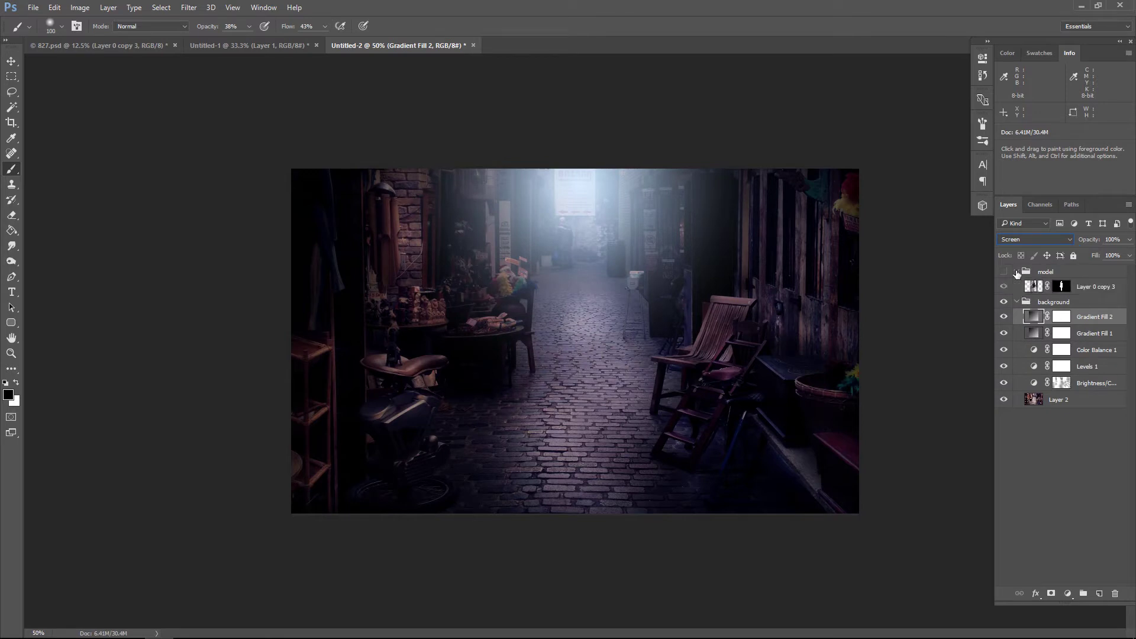
pyautogui.click(1004, 272)
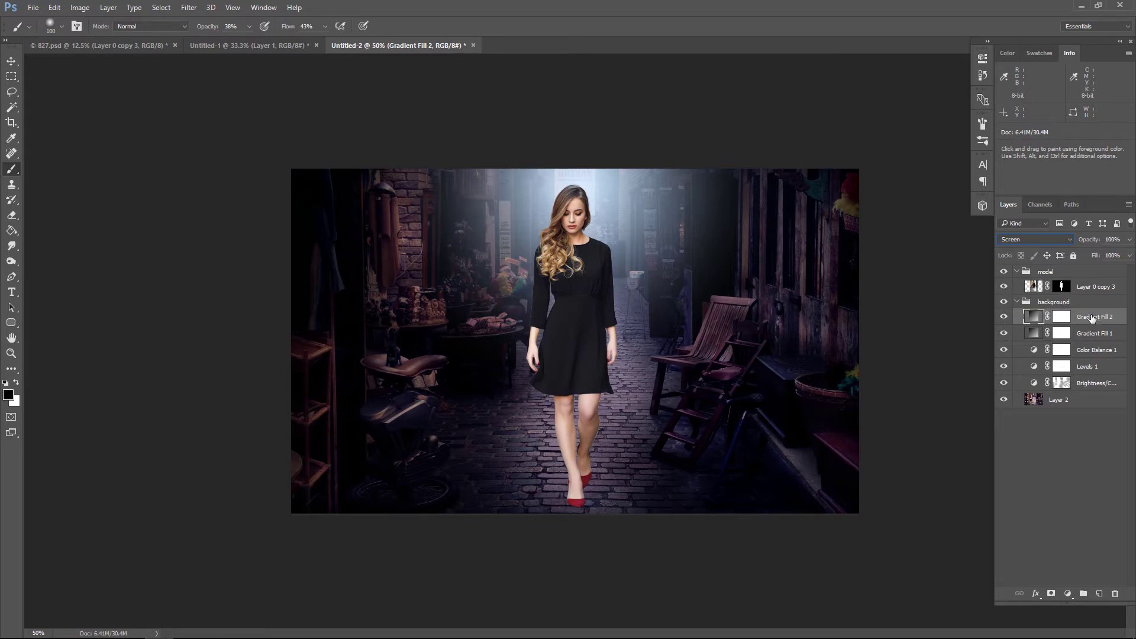
pyautogui.click(1005, 272)
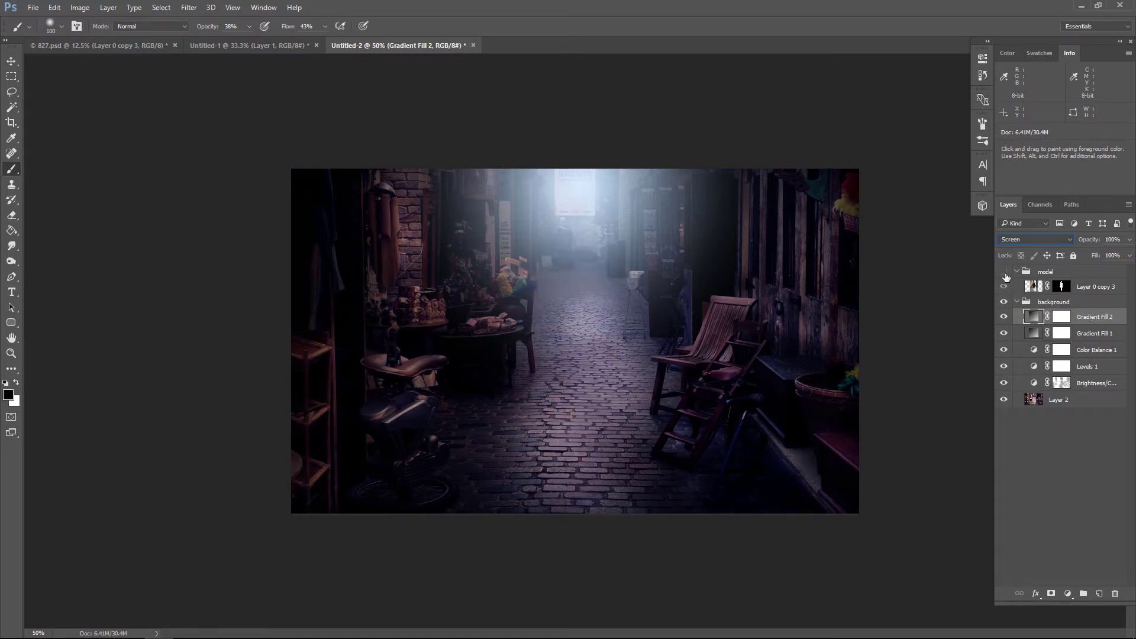
pyautogui.click(1068, 594)
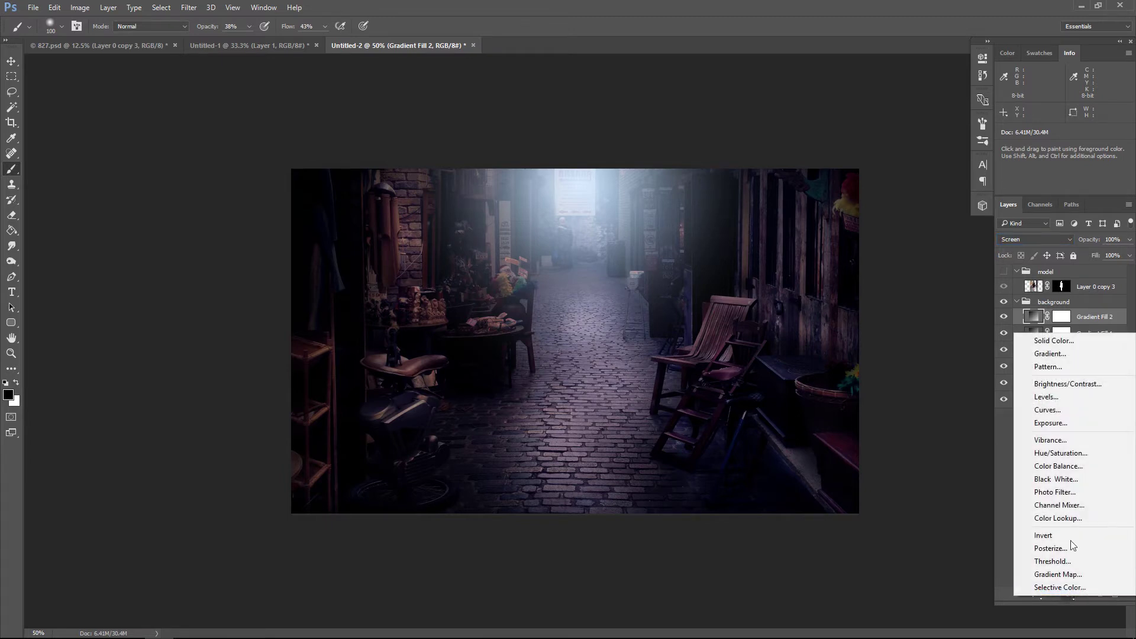
pyautogui.click(1066, 465)
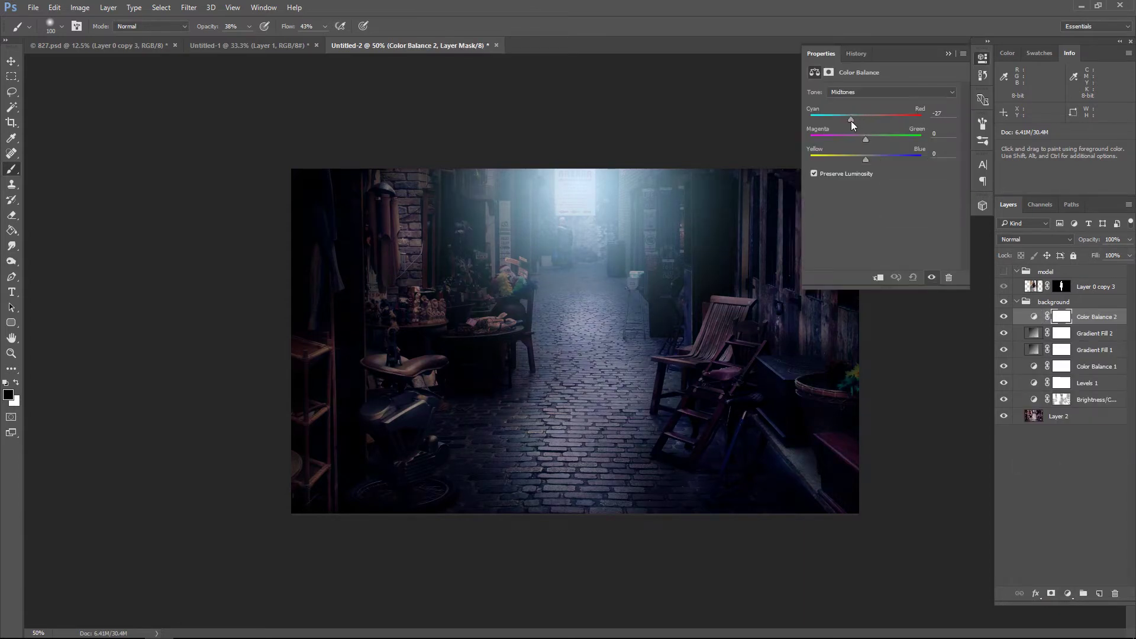
pyautogui.moveTo(850, 121); pyautogui.dragTo(851, 119)
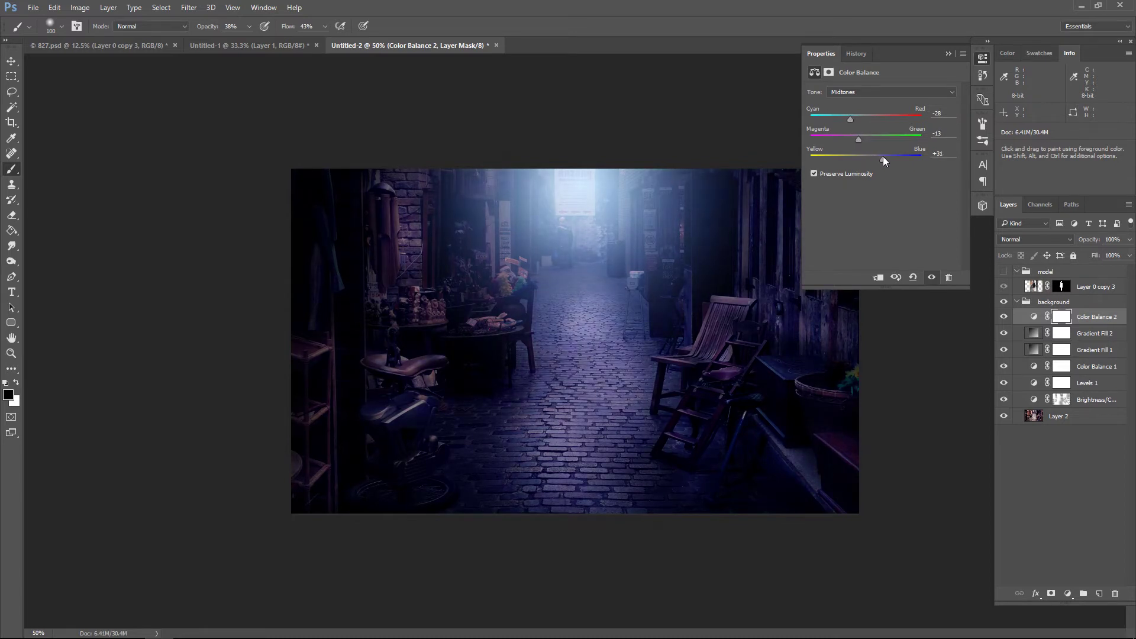
pyautogui.click(947, 54)
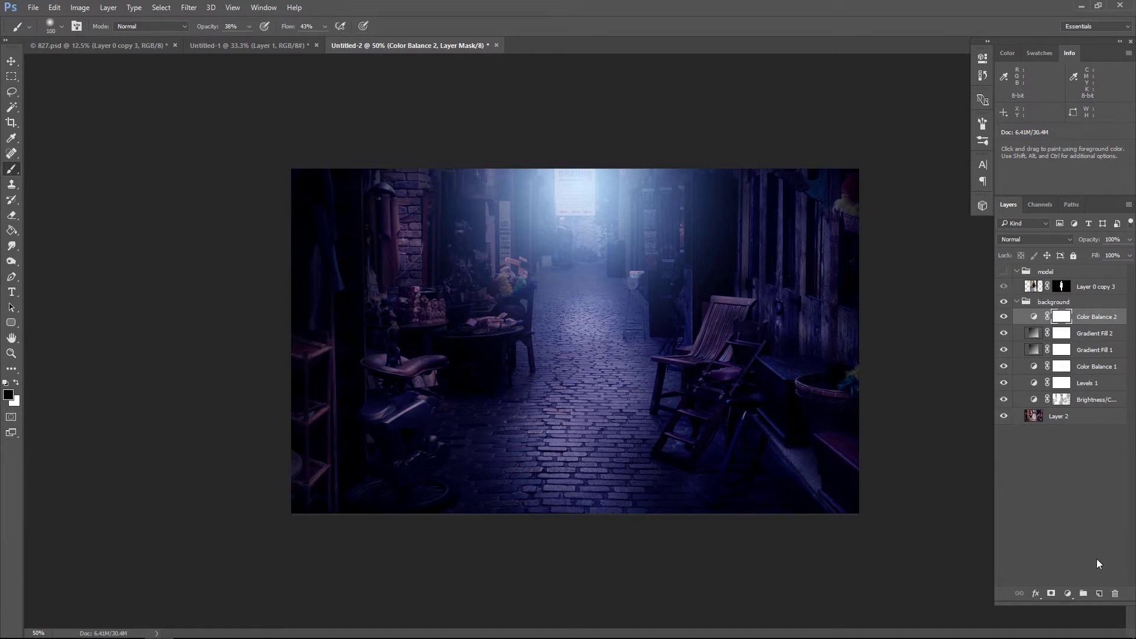
# - Create Layer 3 and pick the 3000 px cloud brush, sizing it down
pyautogui.click(1099, 594)
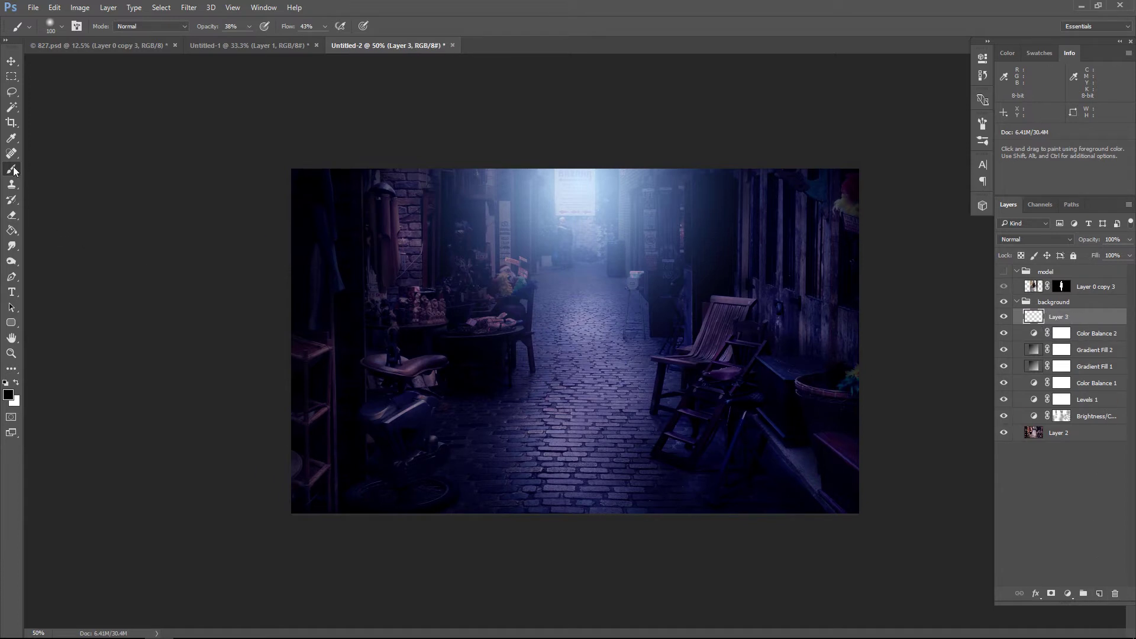
pyautogui.click(61, 26)
pyautogui.moveTo(344, 148); pyautogui.dragTo(344, 338)
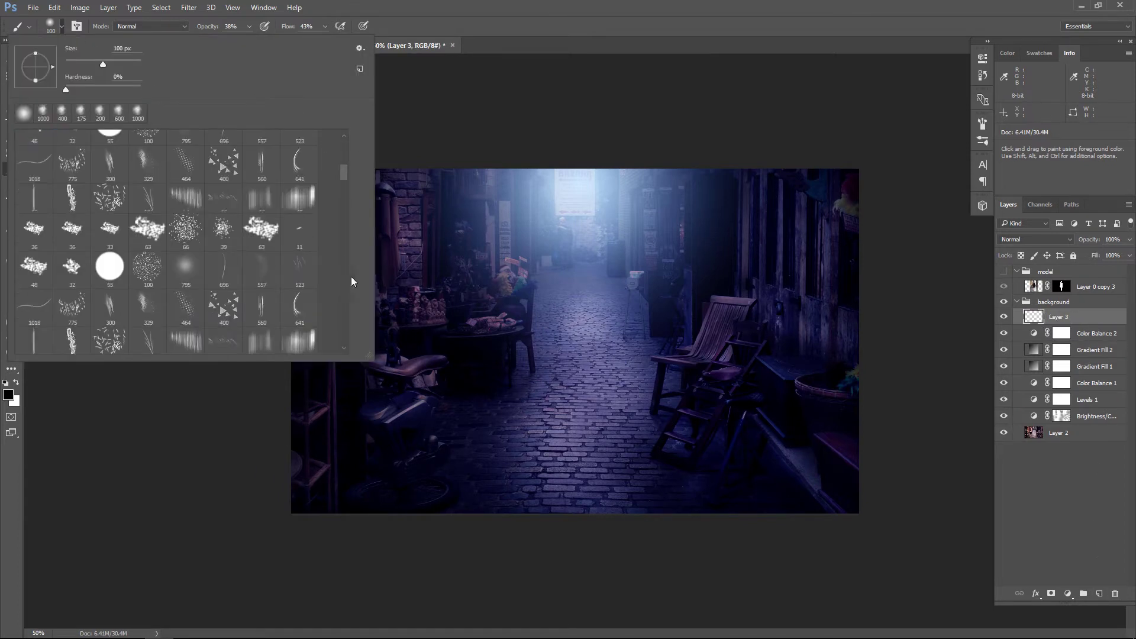
pyautogui.click(110, 260)
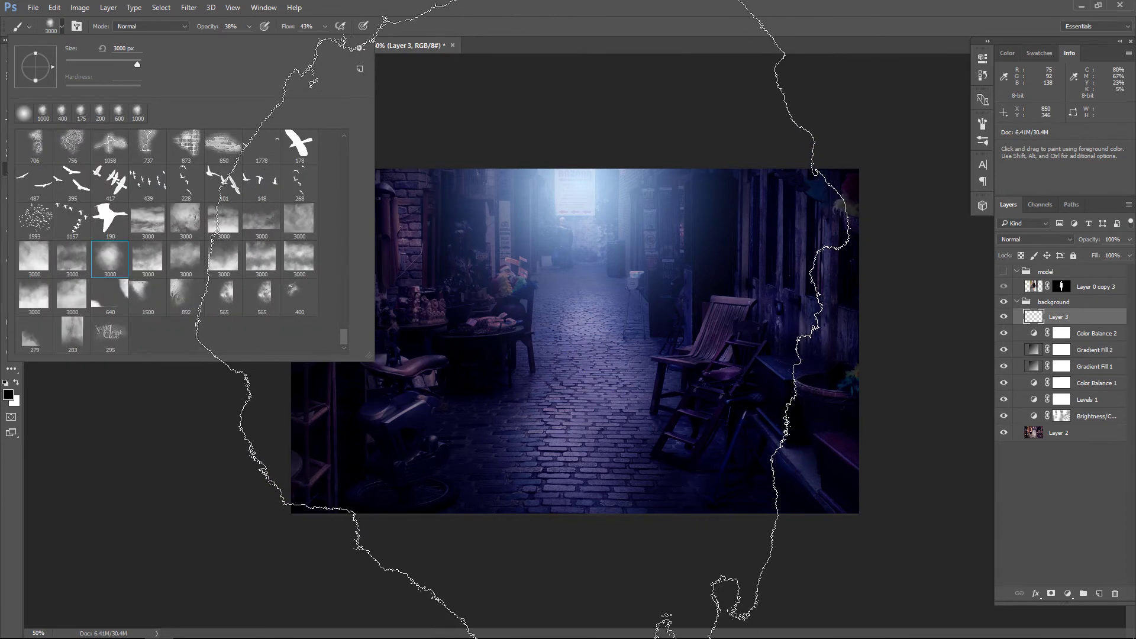
pyautogui.press('Return')
pyautogui.press('[')
pyautogui.press('[')
pyautogui.press('[')
pyautogui.press('[')
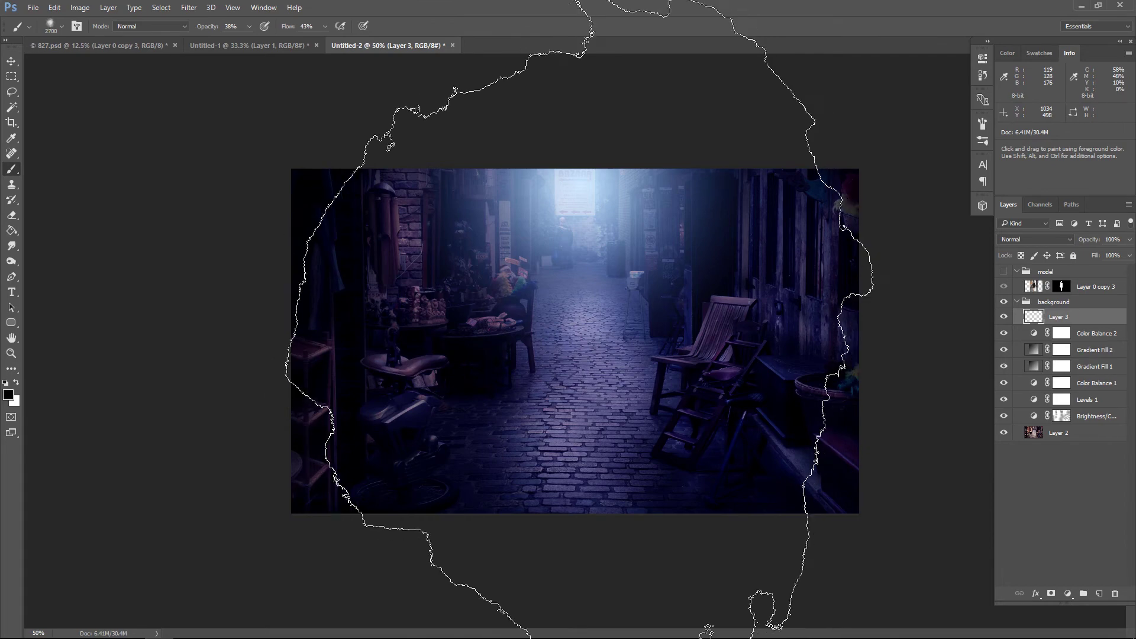
pyautogui.press('[')
pyautogui.press('[')
pyautogui.press('[')
pyautogui.press('[')
pyautogui.press('[')
pyautogui.press('[')
pyautogui.press('[')
pyautogui.press('[')
pyautogui.press('[')
pyautogui.press('[')
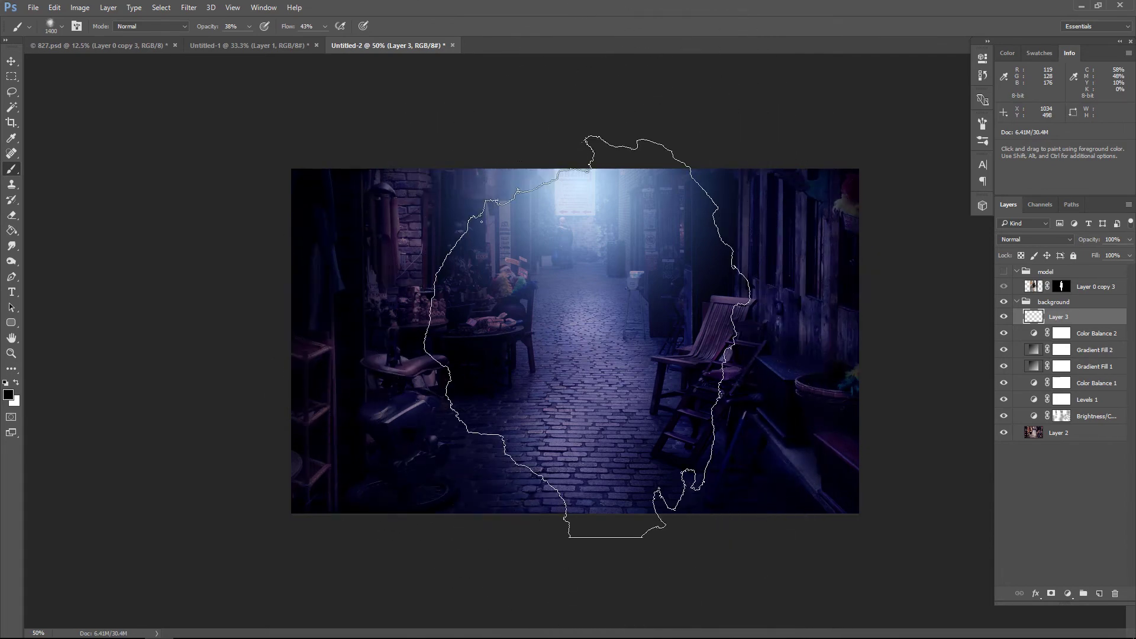
pyautogui.press('[')
pyautogui.press('[')
pyautogui.press('[')
# - Dab soft white haze at 1200 px over the alley glow and its right side
pyautogui.press('x')
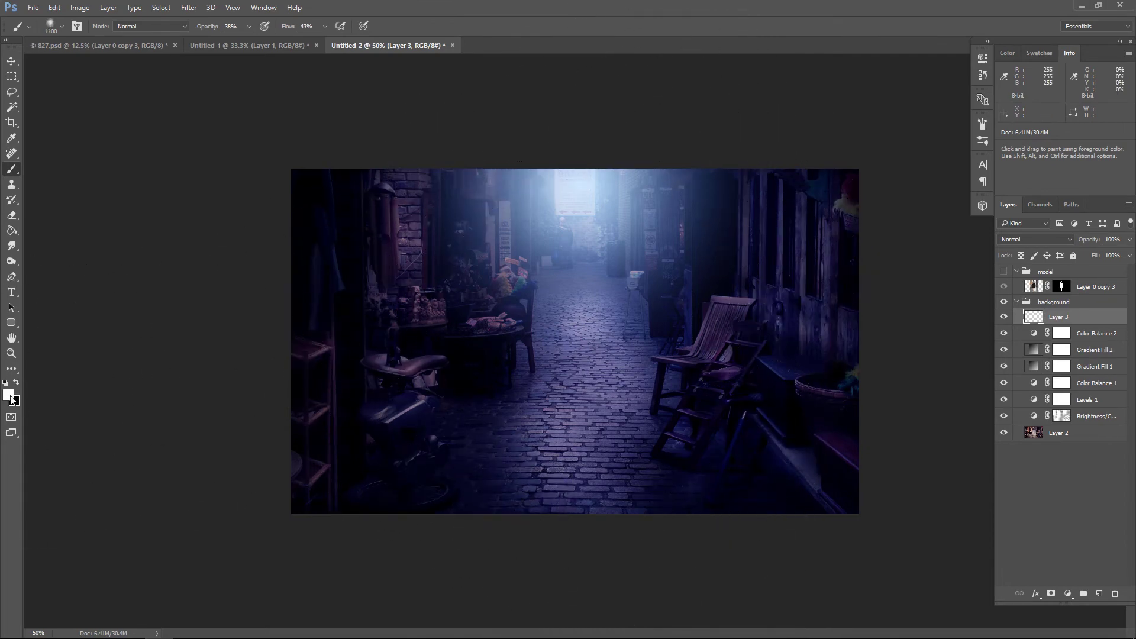
pyautogui.press('[')
pyautogui.press(']')
pyautogui.press(']')
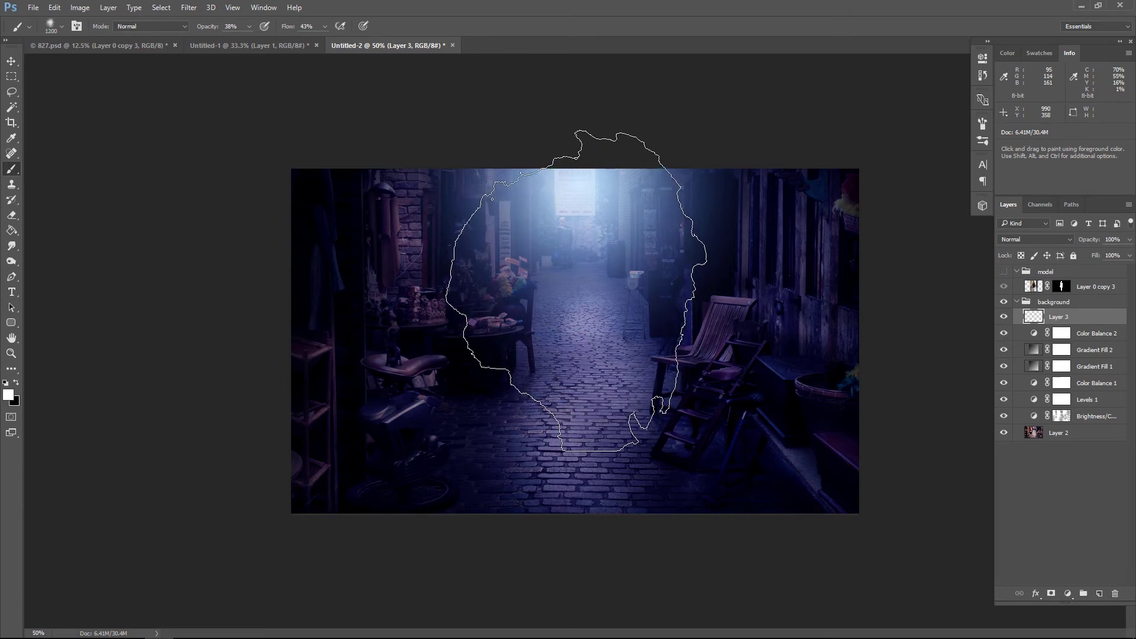
pyautogui.click(592, 249)
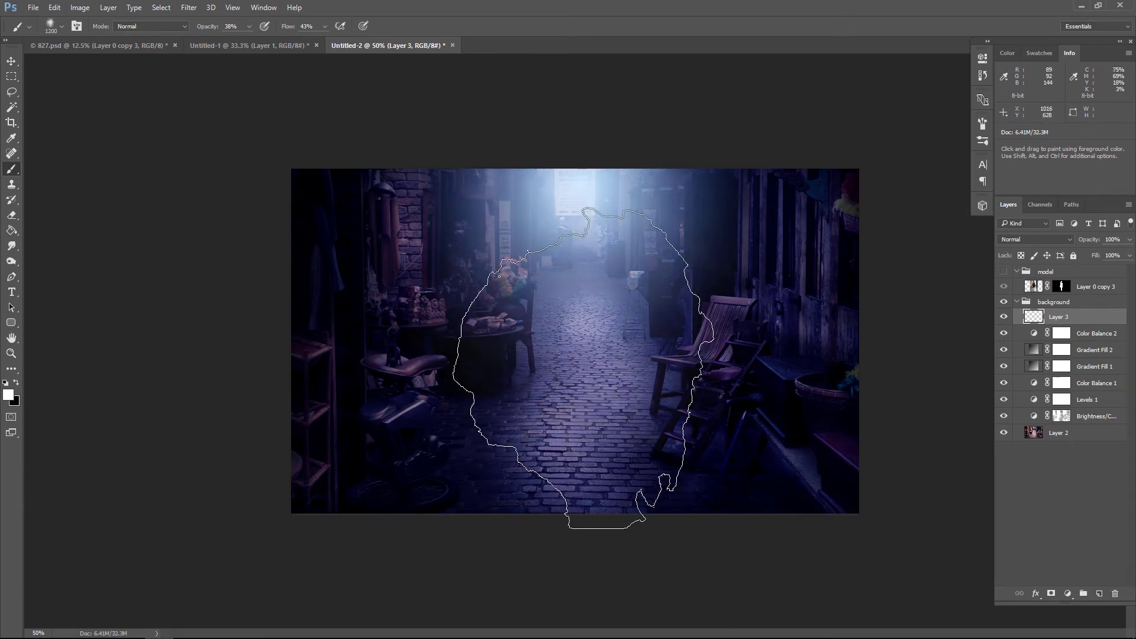
pyautogui.click(595, 314)
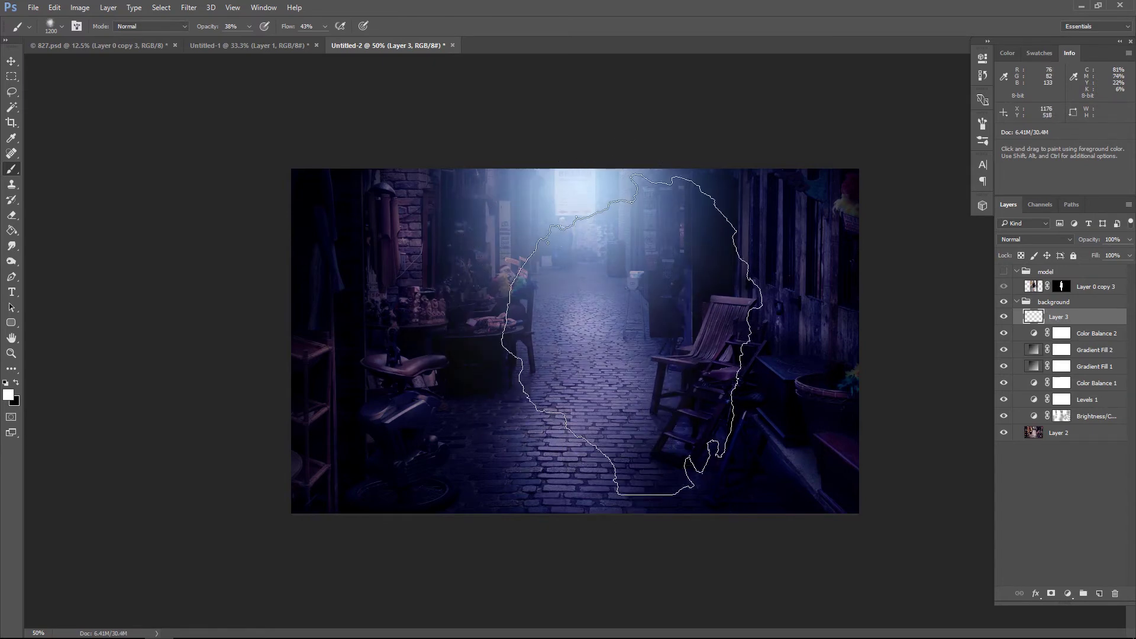
pyautogui.click(686, 367)
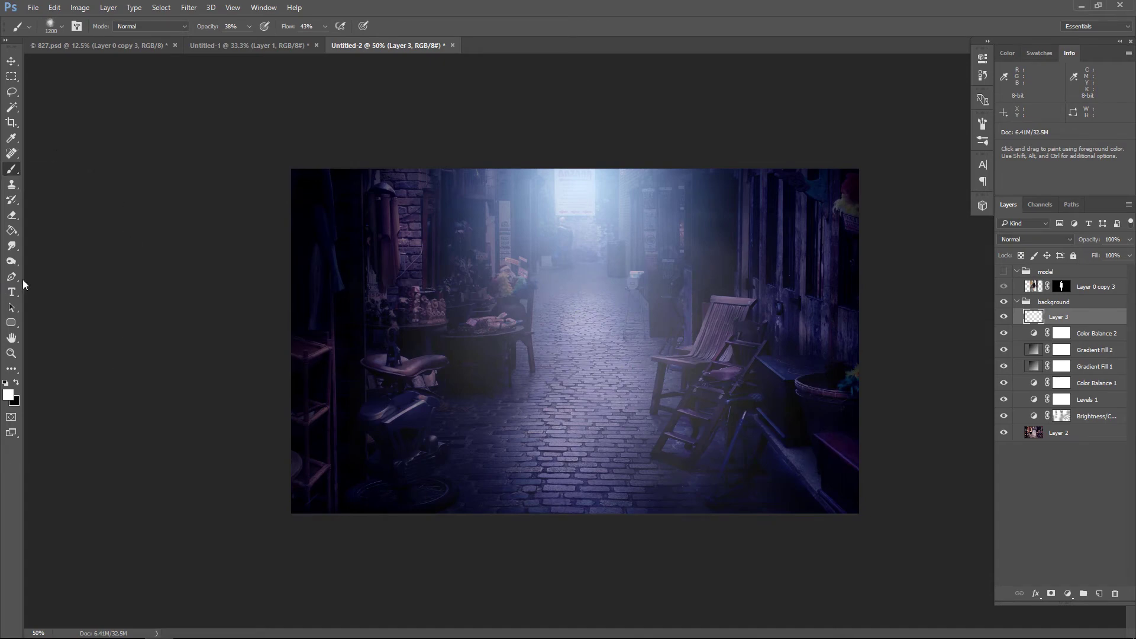
# - Add a mask to Layer 3 and paint away haze at the upper right with a 600 px brush
pyautogui.click(62, 28)
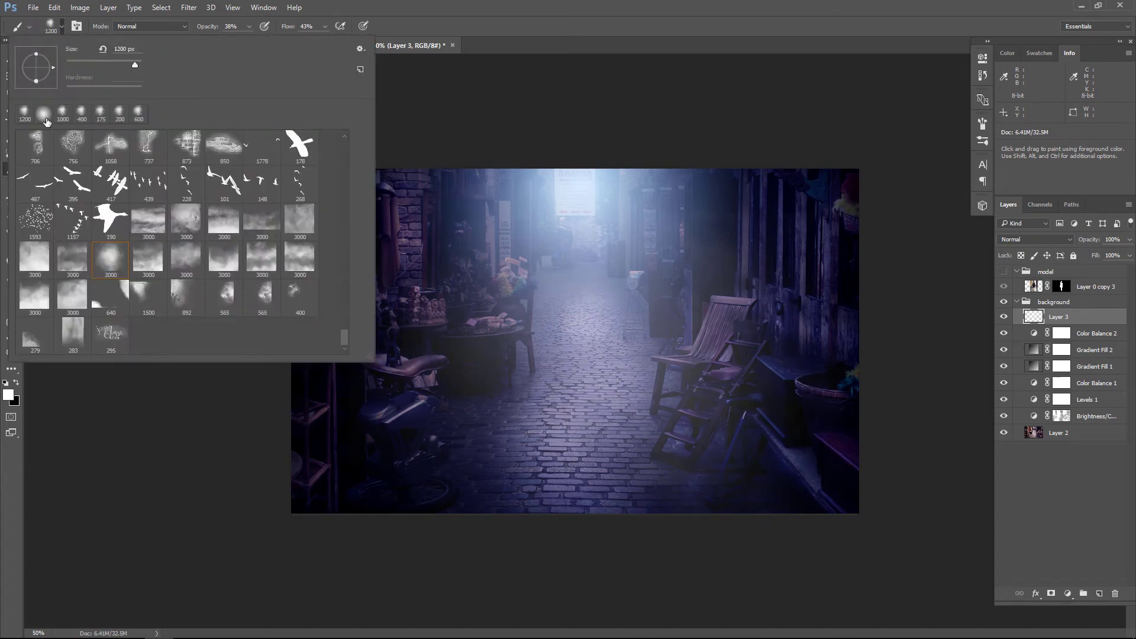
pyautogui.click(671, 37)
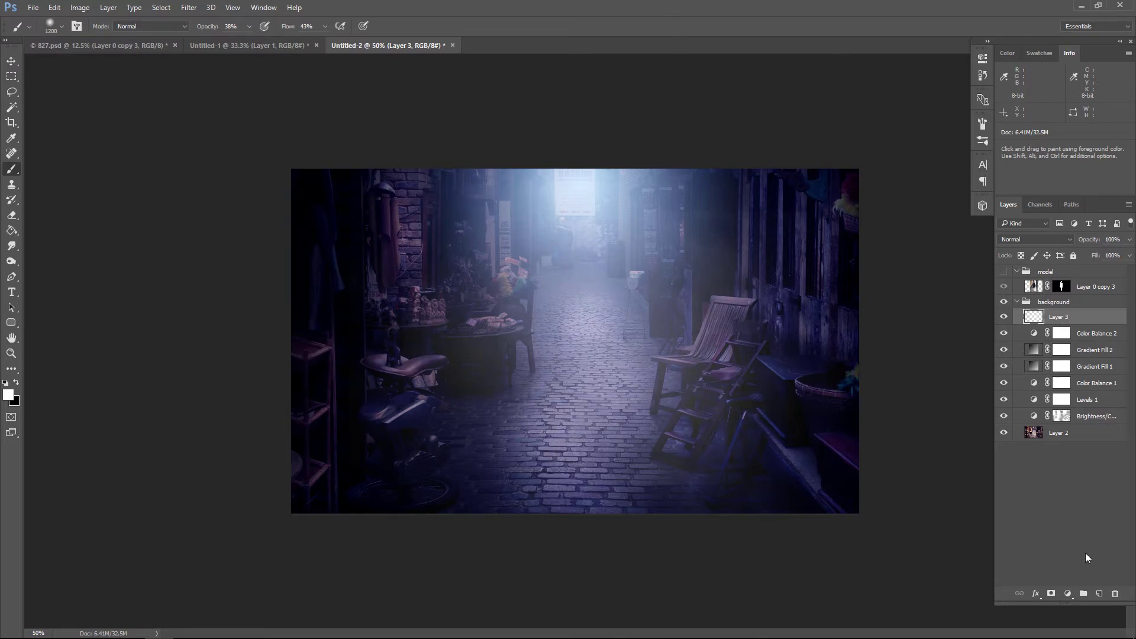
pyautogui.click(1053, 593)
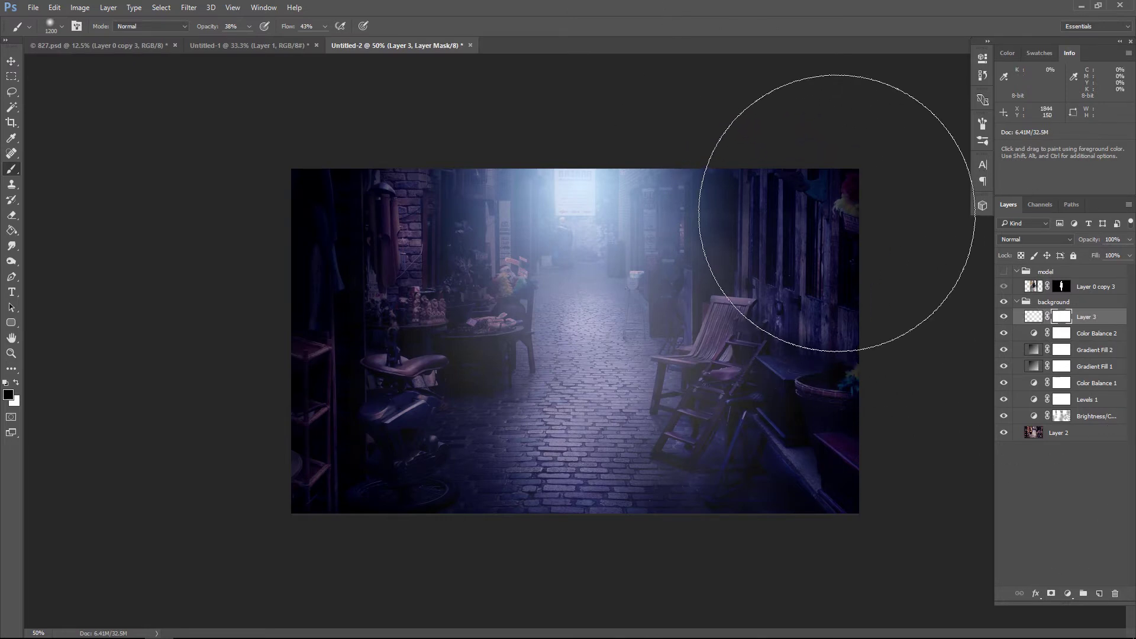
pyautogui.press('[')
pyautogui.press('[')
pyautogui.press('[')
pyautogui.moveTo(734, 248)
pyautogui.mouseDown()
pyautogui.moveTo(767, 153)
pyautogui.moveTo(892, 391)
pyautogui.mouseUp()
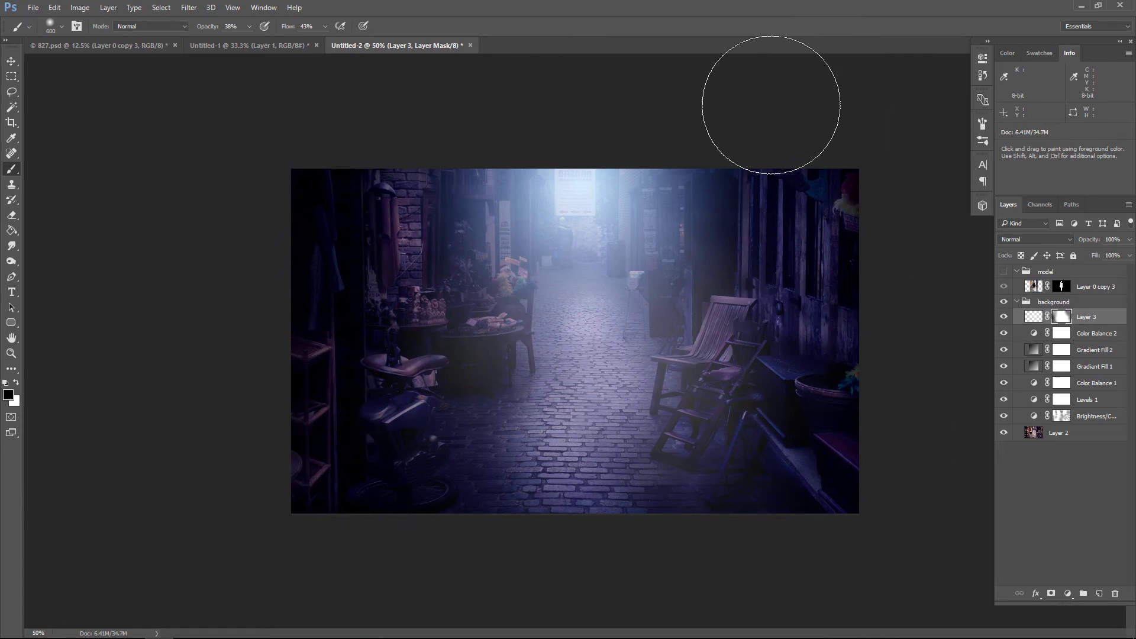
pyautogui.click(1033, 316)
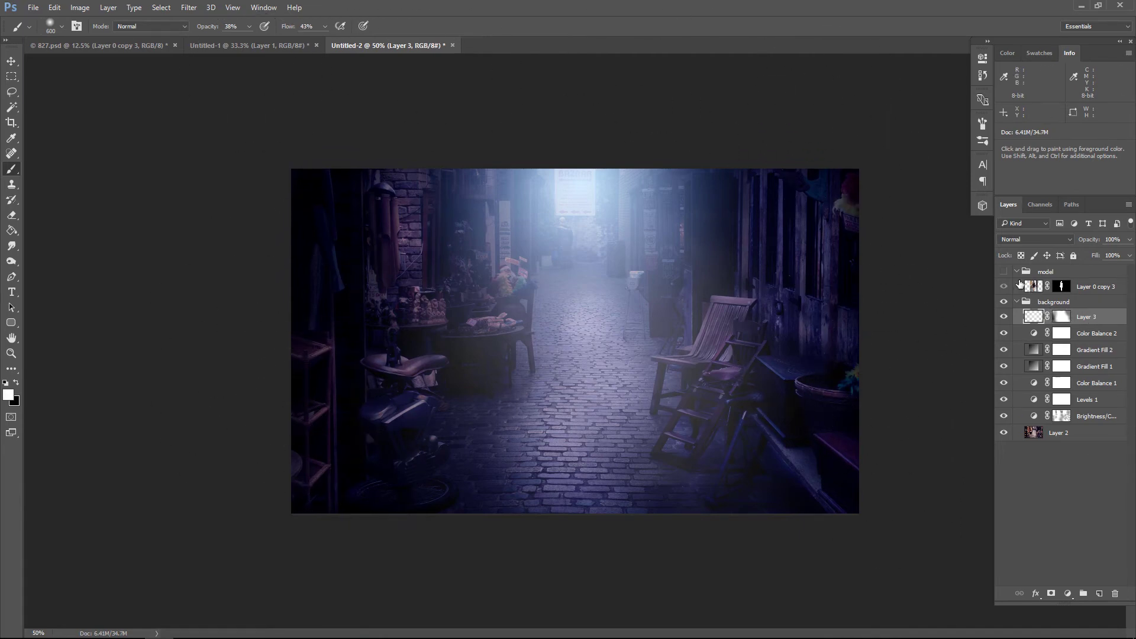
# - Show the model group and add a new Layer 4 beneath Layer 0 copy 3
pyautogui.click(1004, 272)
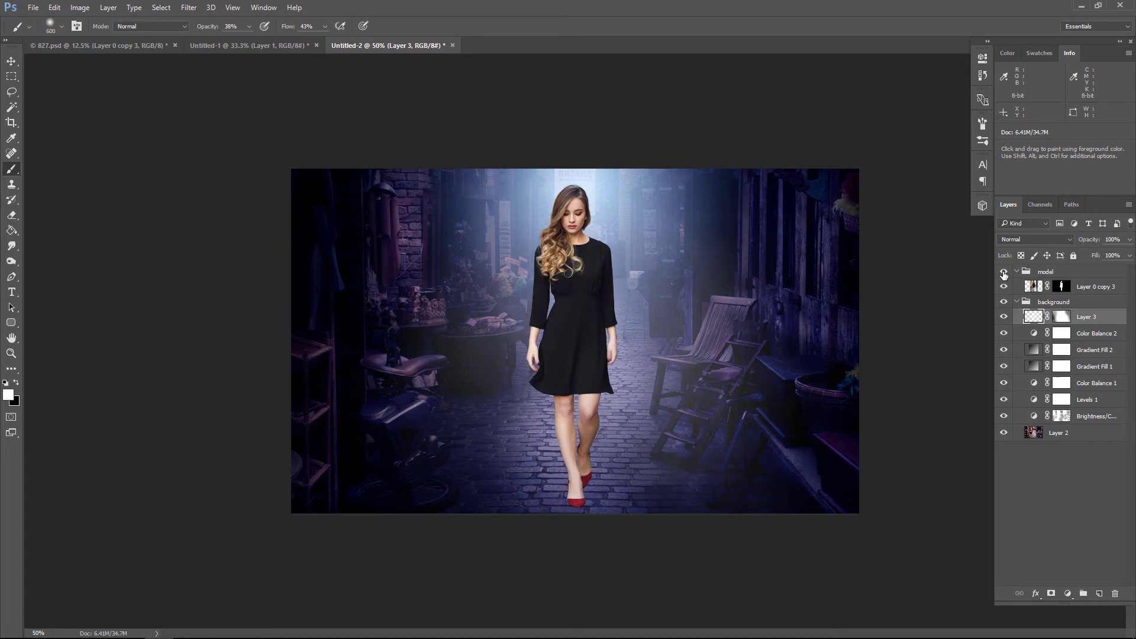
pyautogui.click(1101, 290)
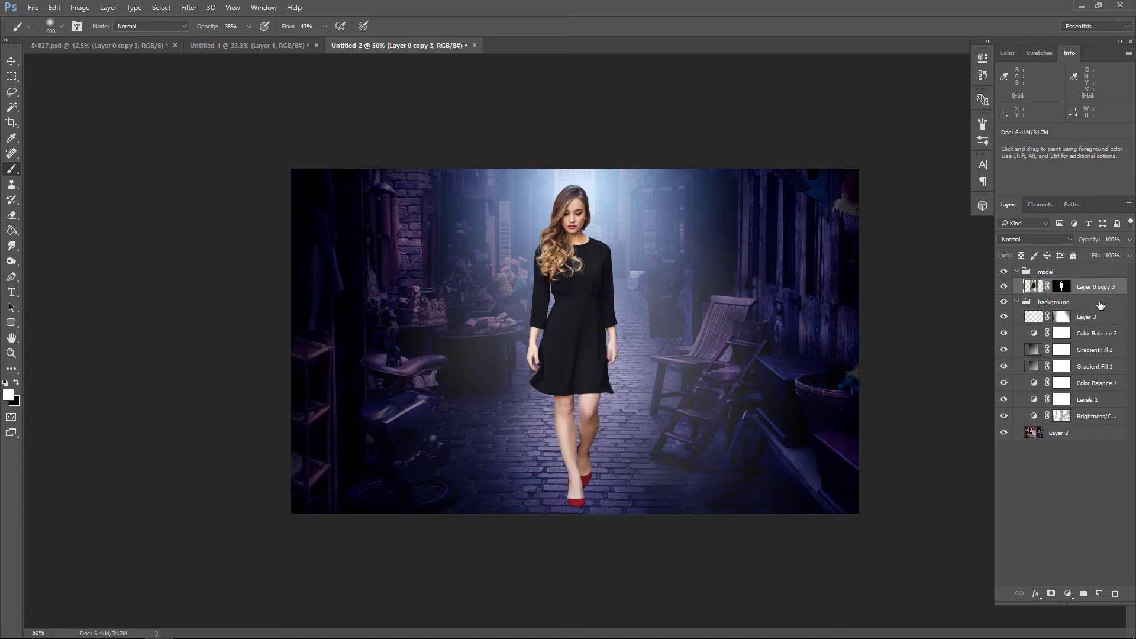
pyautogui.click(1099, 593)
pyautogui.moveTo(1081, 289); pyautogui.dragTo(1082, 310)
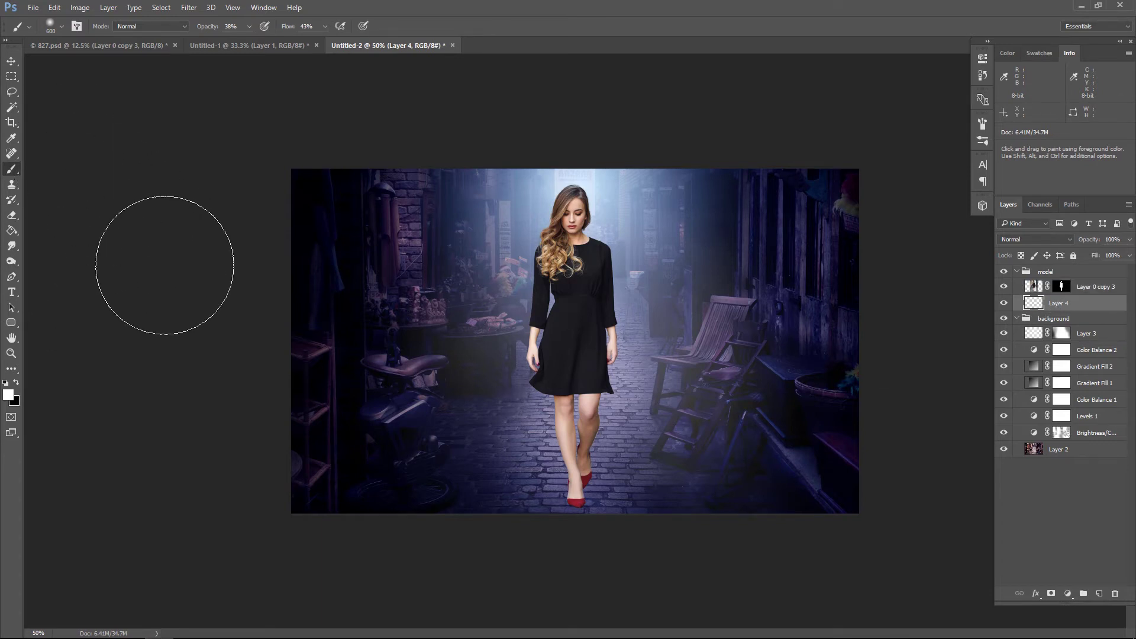
# - Paint a soft black shadow under the woman's shoes on Layer 4
pyautogui.press('[')
pyautogui.press('[')
pyautogui.press('[')
pyautogui.press('[')
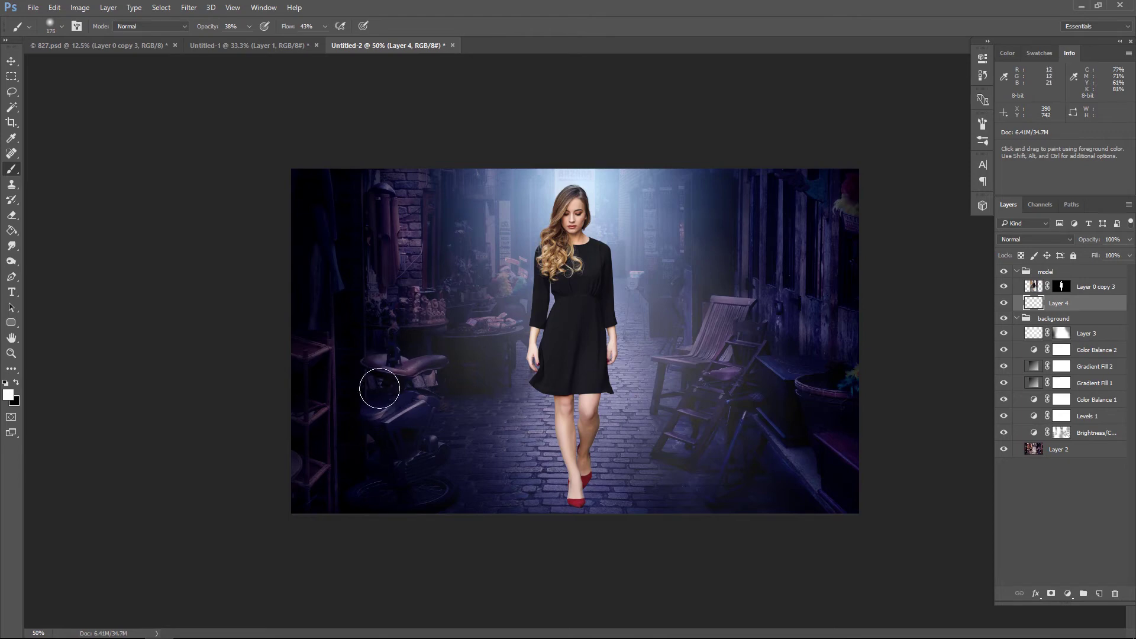
pyautogui.click(16, 383)
pyautogui.click(578, 504)
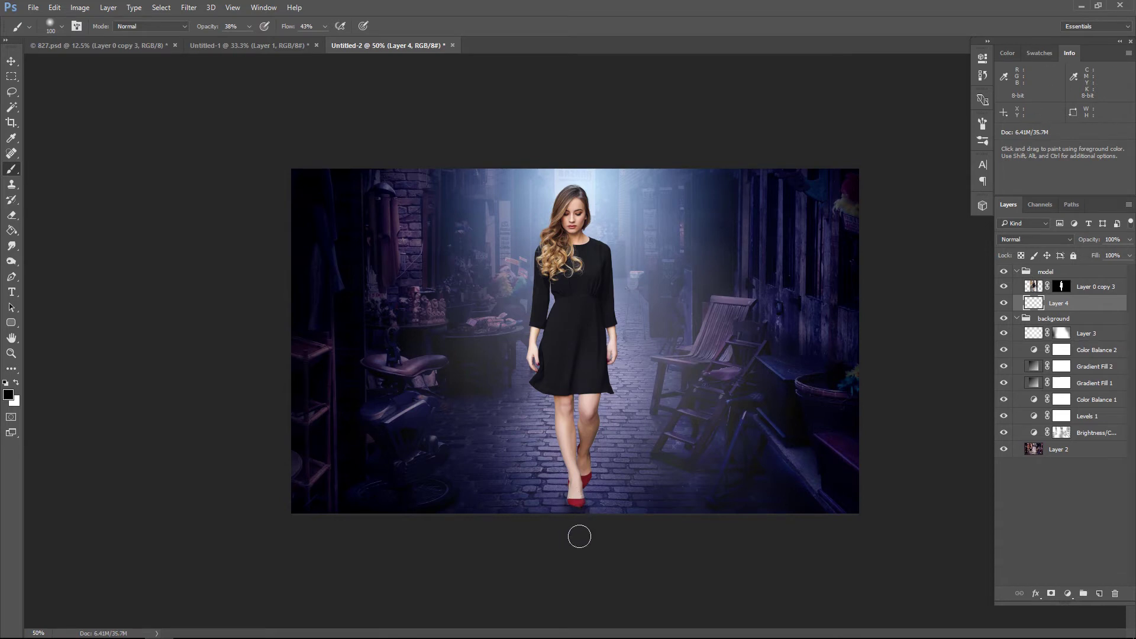
pyautogui.moveTo(591, 491); pyautogui.dragTo(587, 497)
pyautogui.press('[')
pyautogui.press('[')
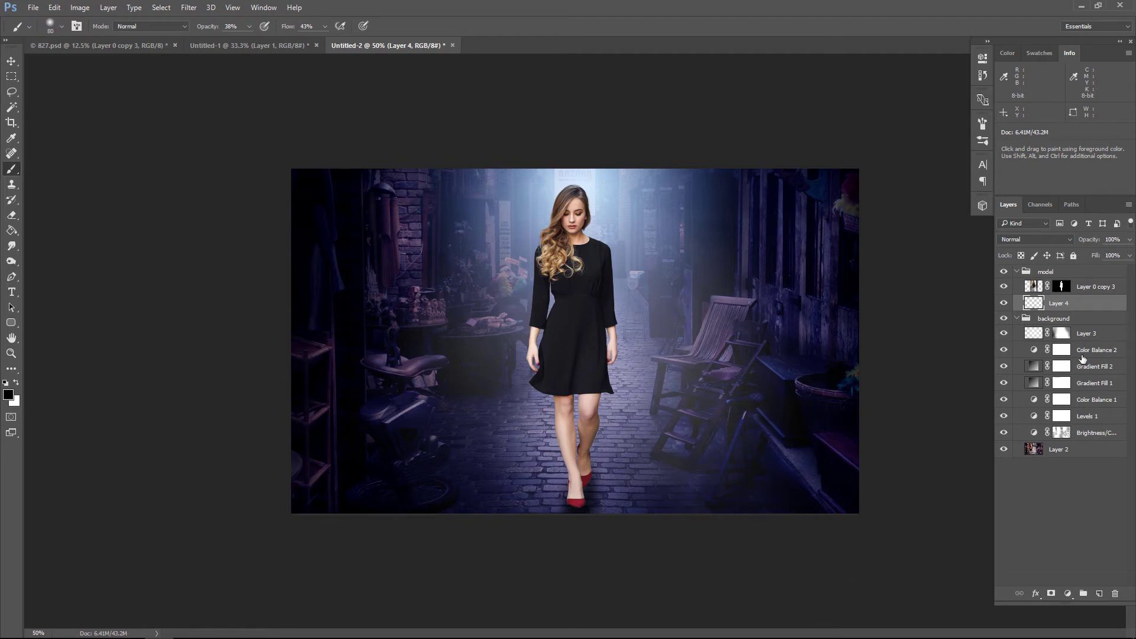
# - Set Layer 4 to Multiply blend mode at 80% opacity
pyautogui.click(1055, 242)
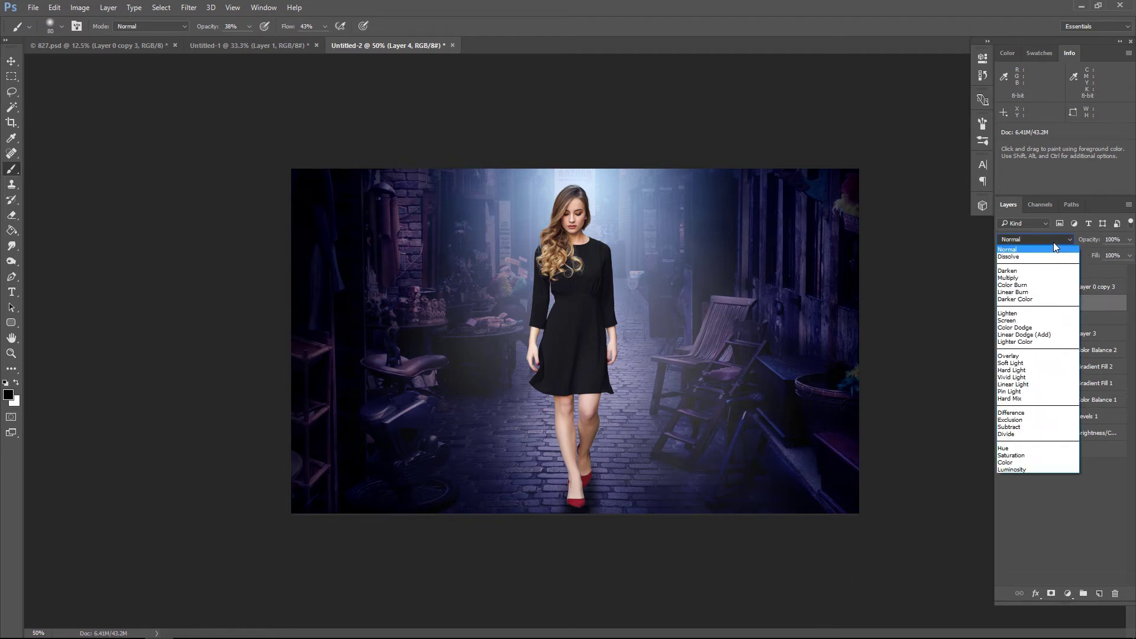
pyautogui.click(1022, 282)
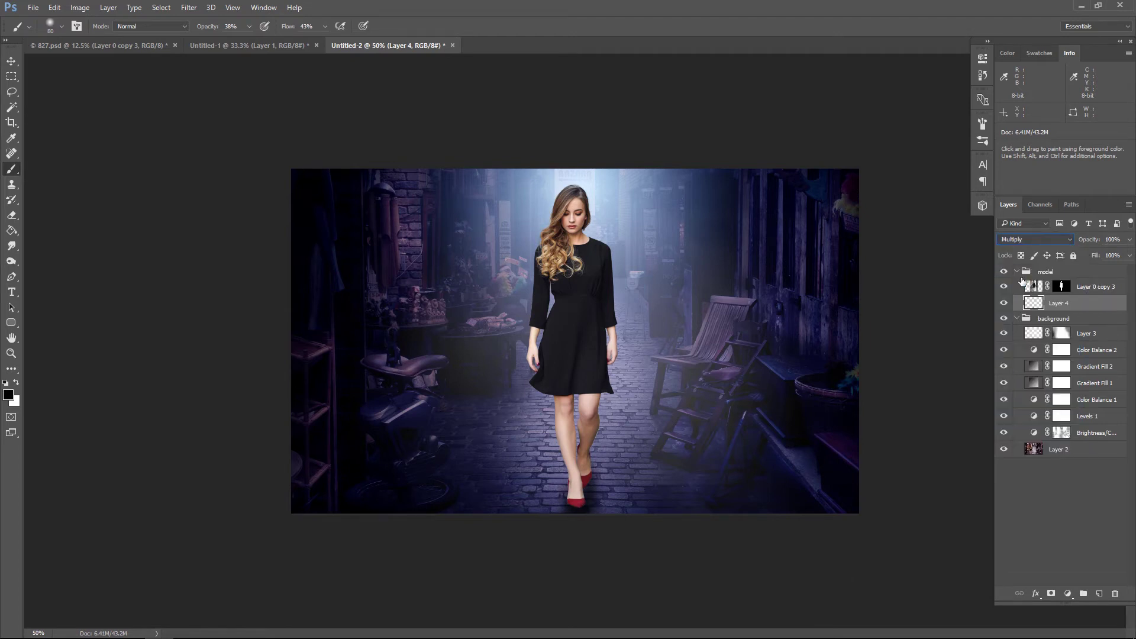
pyautogui.click(1130, 239)
pyautogui.moveTo(1129, 253); pyautogui.dragTo(1108, 255)
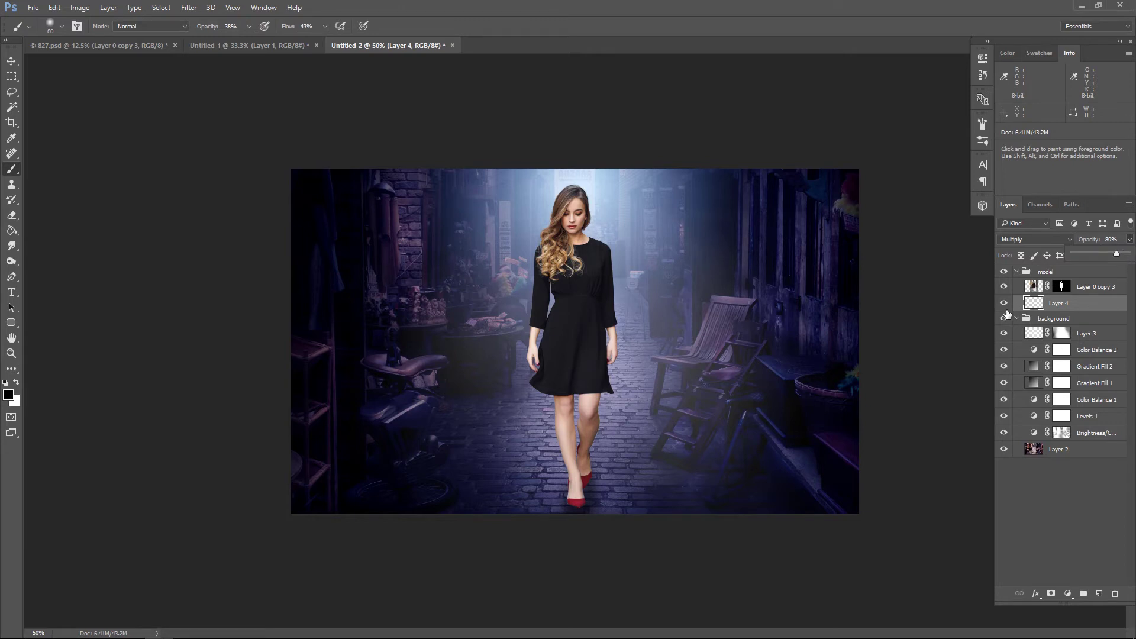
pyautogui.click(1008, 314)
pyautogui.click(1106, 288)
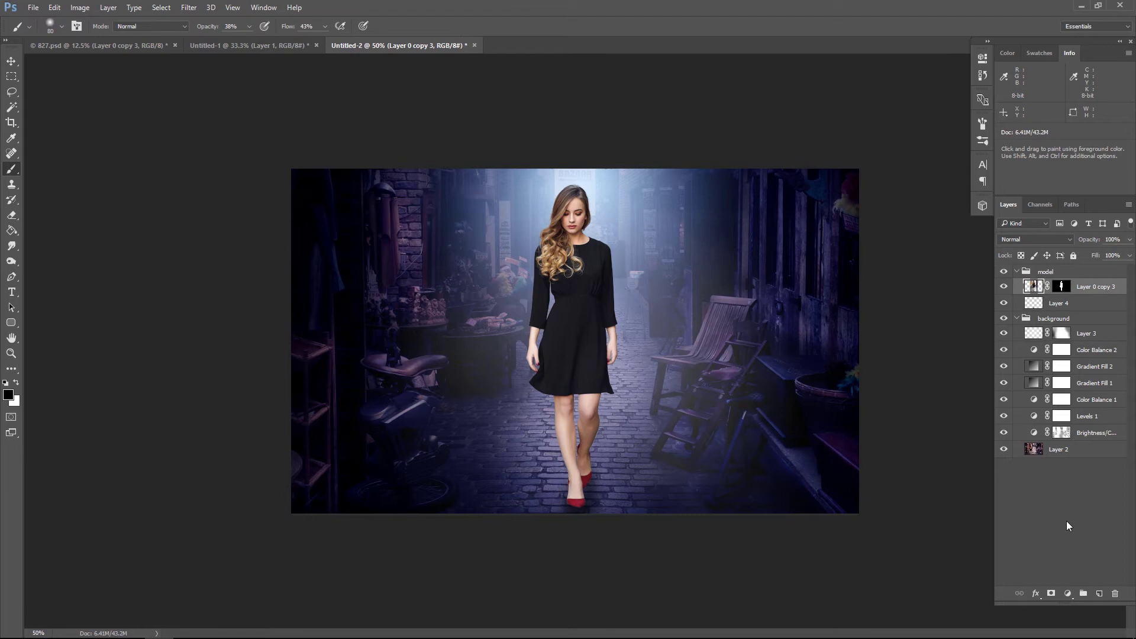
# - Add a Brightness/Contrast layer above the woman with brightness -76 and contrast 14
pyautogui.click(1067, 593)
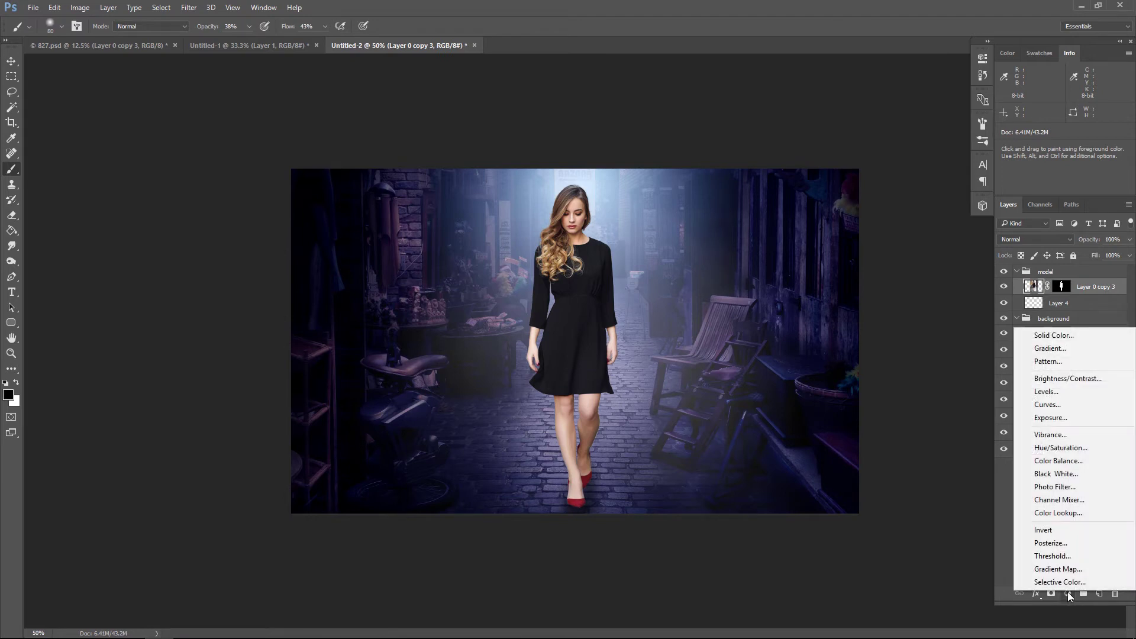
pyautogui.click(1066, 379)
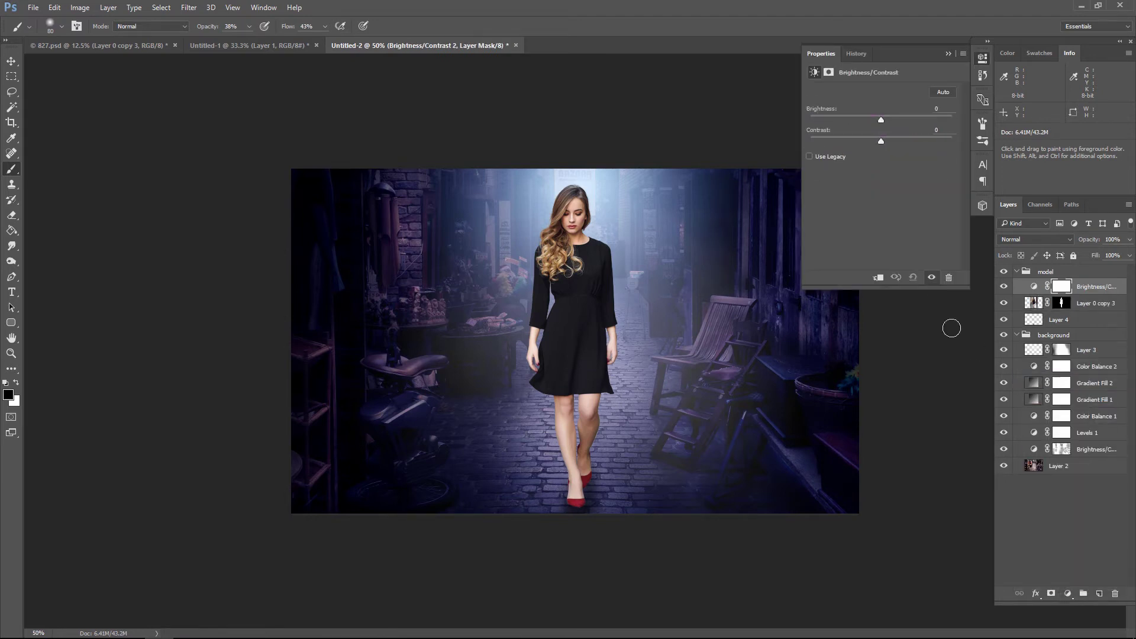
pyautogui.moveTo(881, 119); pyautogui.dragTo(858, 120)
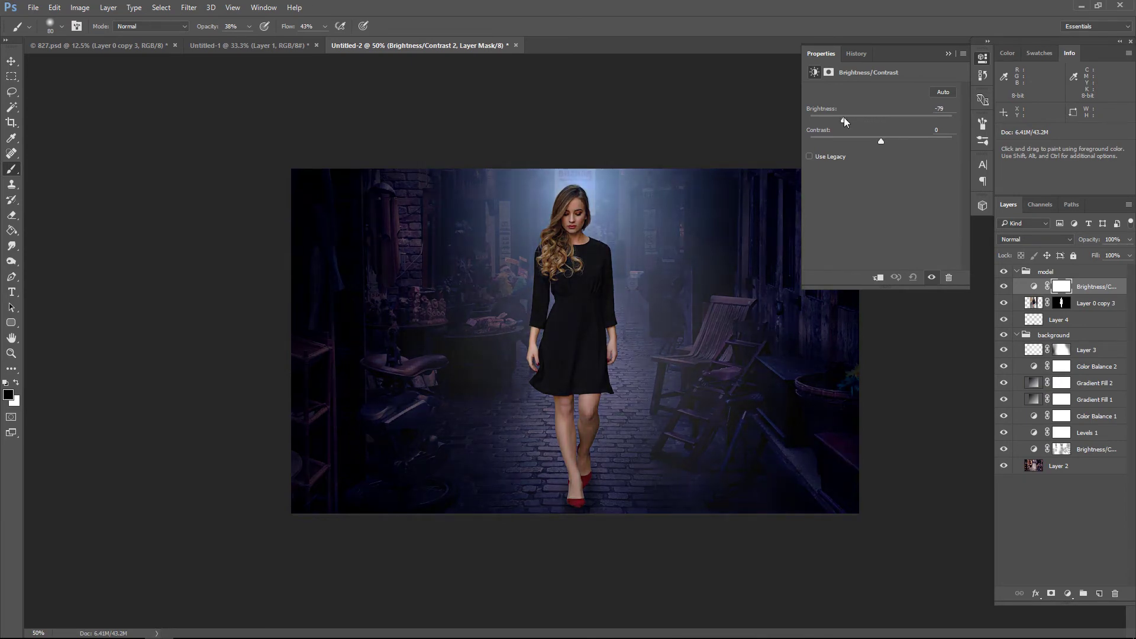
pyautogui.moveTo(845, 117); pyautogui.dragTo(845, 117)
pyautogui.click(947, 54)
pyautogui.click(1069, 593)
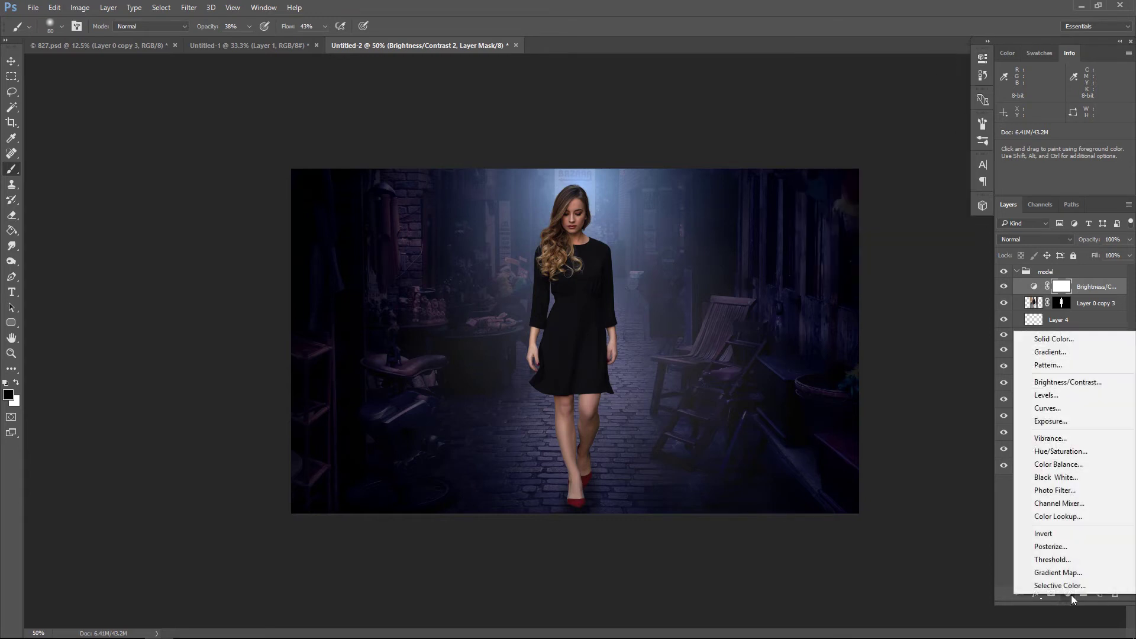
# - Add a Color Balance 3 layer with midtones -37, -14, +29
pyautogui.click(1059, 464)
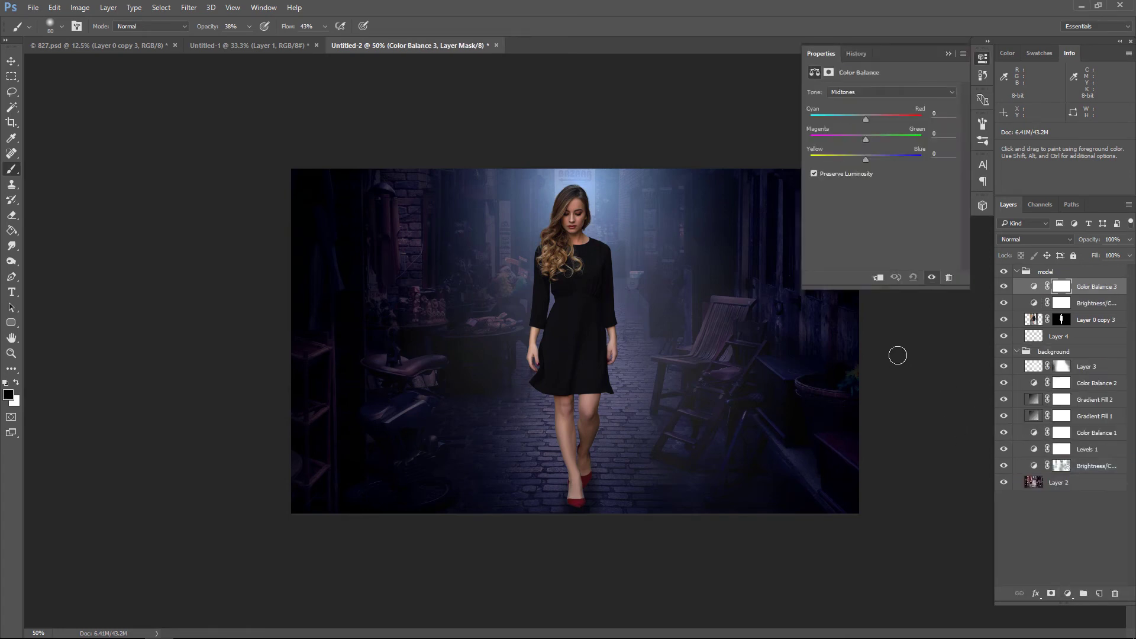
pyautogui.moveTo(844, 116); pyautogui.dragTo(881, 159)
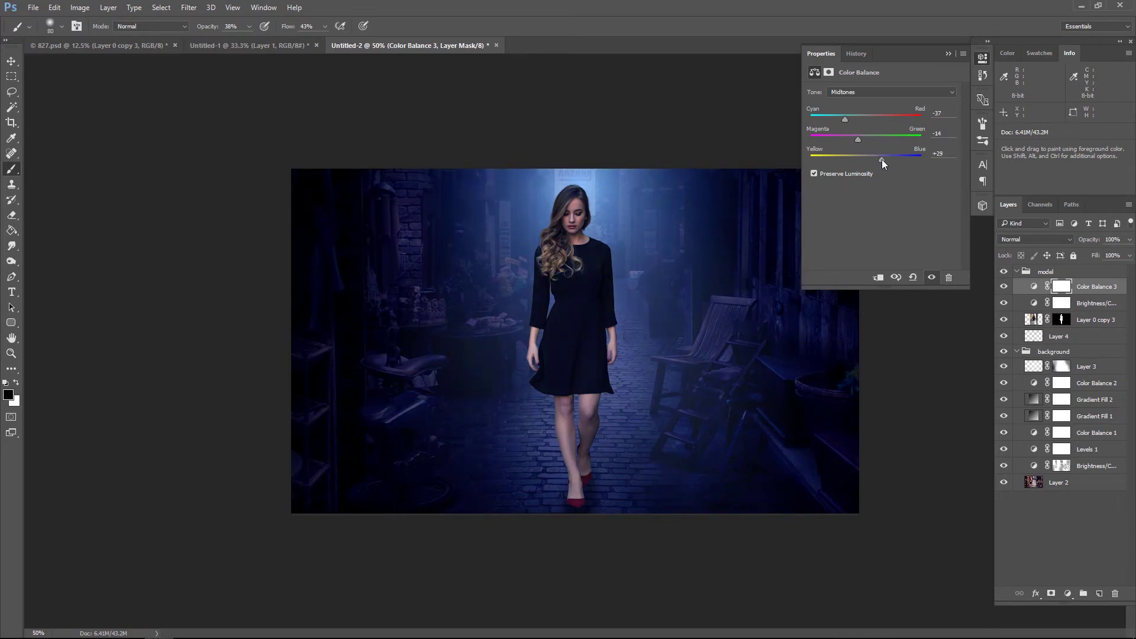
pyautogui.click(947, 53)
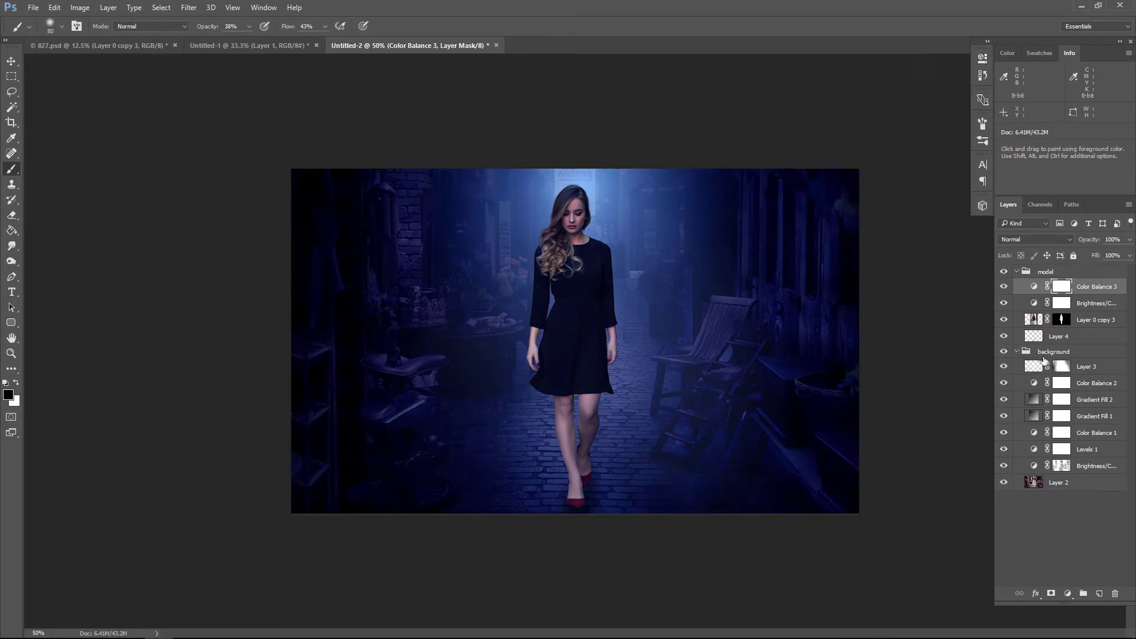
# - Clip Brightness/Contrast 2 and Color Balance 3 to the woman's layer
pyautogui.keyDown('alt'); pyautogui.click(1040, 312); pyautogui.keyUp('alt')
pyautogui.keyDown('alt'); pyautogui.click(1036, 307); pyautogui.keyUp('alt')
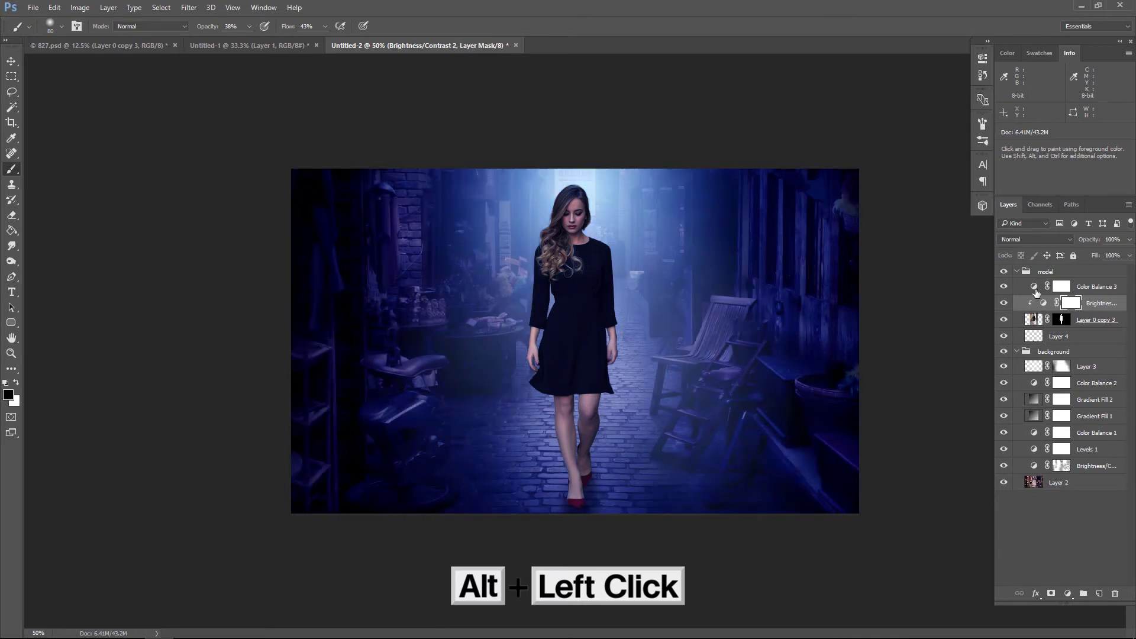
pyautogui.keyDown('alt'); pyautogui.click(1038, 290); pyautogui.keyUp('alt')
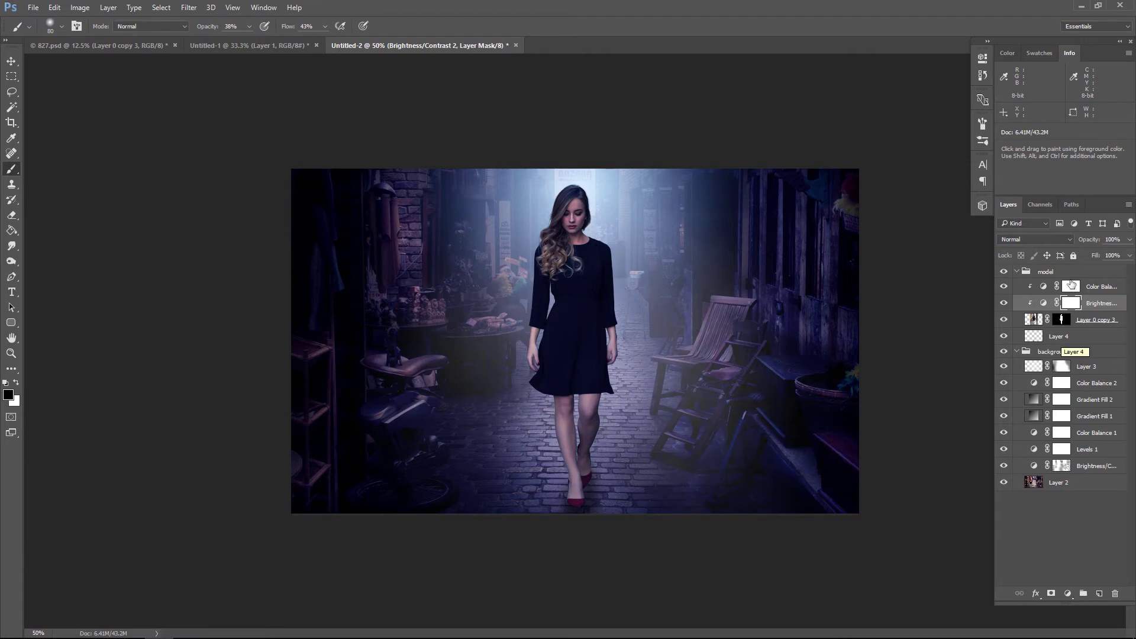
pyautogui.click(1086, 287)
pyautogui.click(1068, 593)
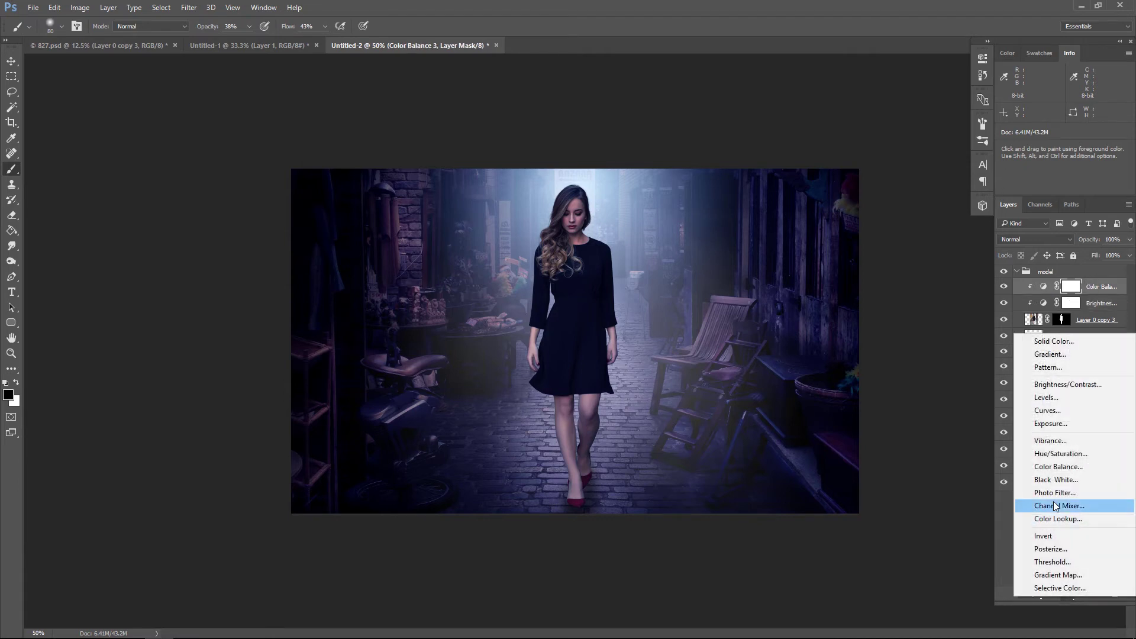
# - Add a clipped Curves 1 brightening the model (input 95, output 154) with an inverted mask
pyautogui.click(1048, 411)
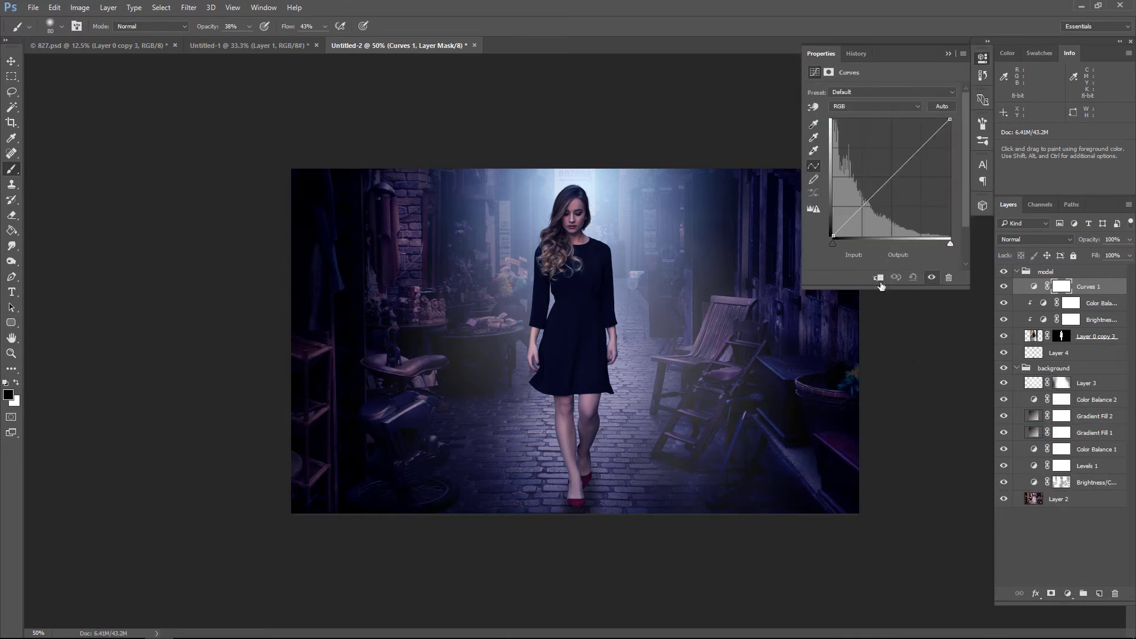
pyautogui.click(878, 279)
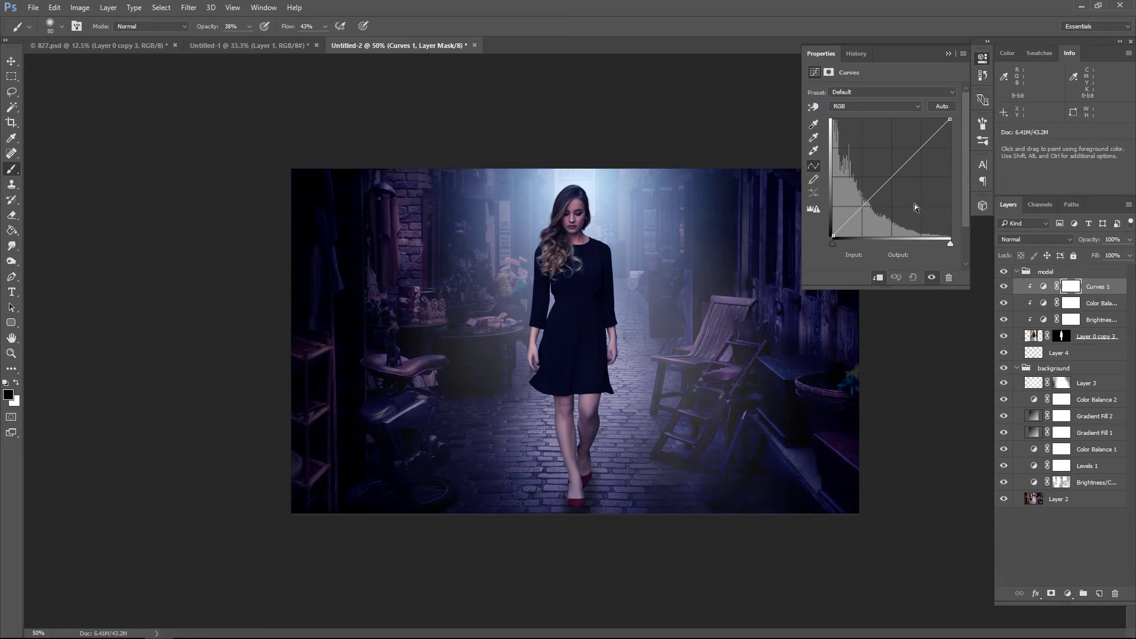
pyautogui.moveTo(891, 177); pyautogui.dragTo(877, 165)
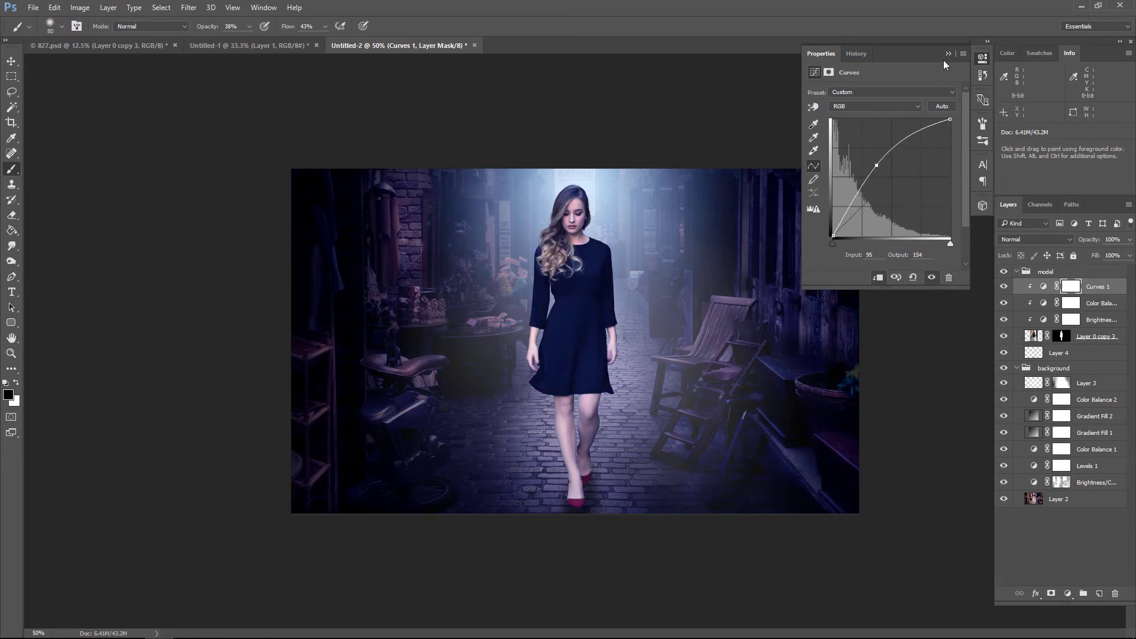
pyautogui.click(1068, 288)
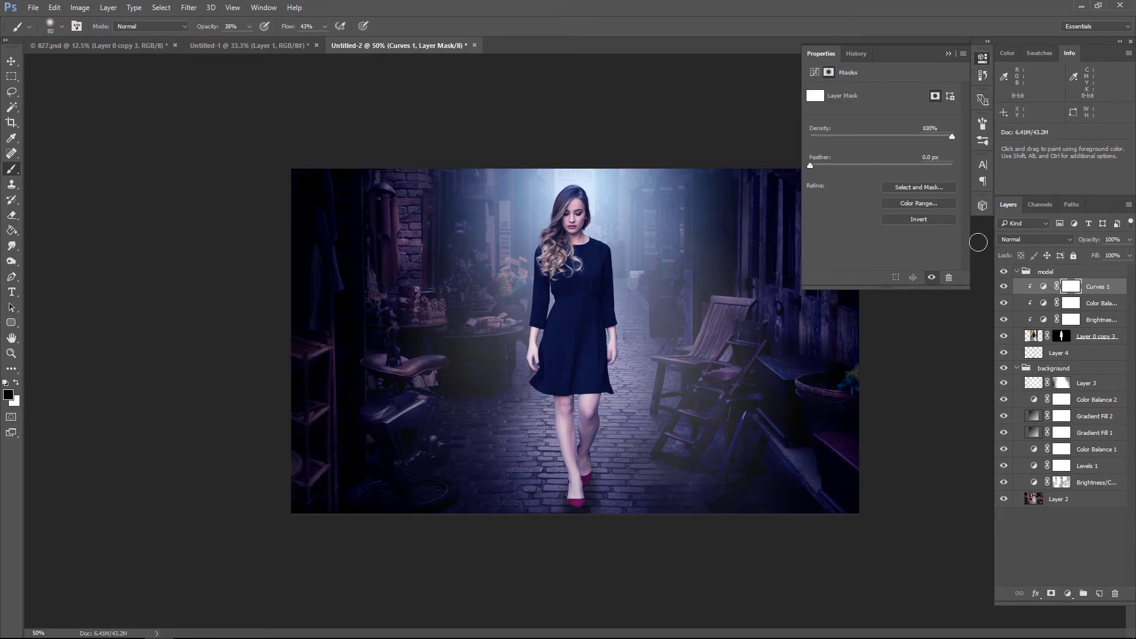
pyautogui.click(926, 219)
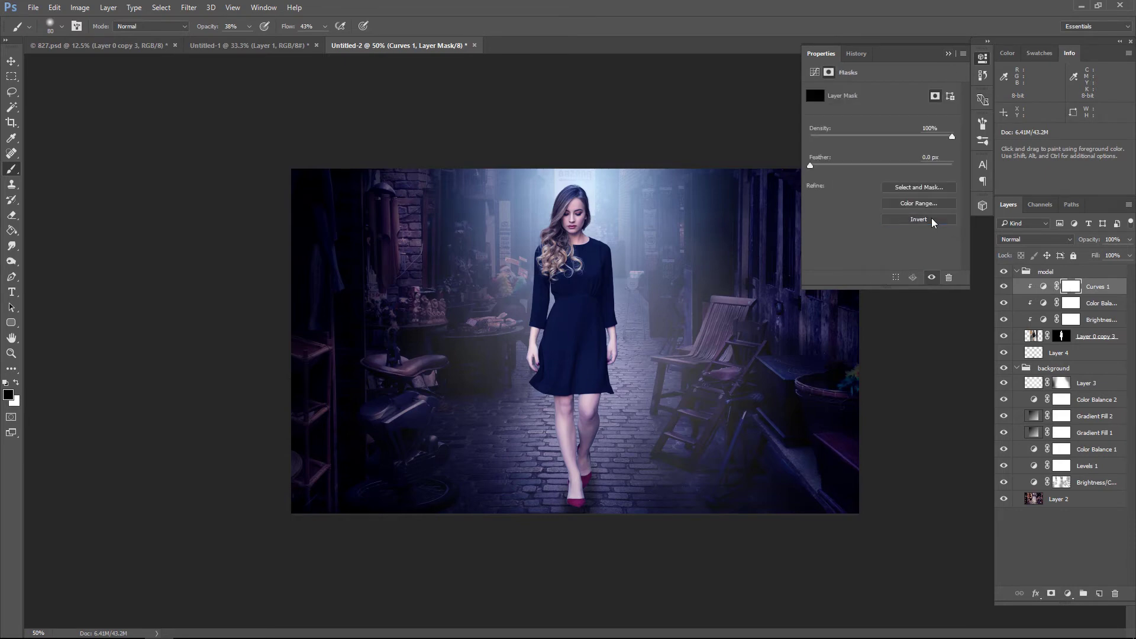
pyautogui.click(949, 54)
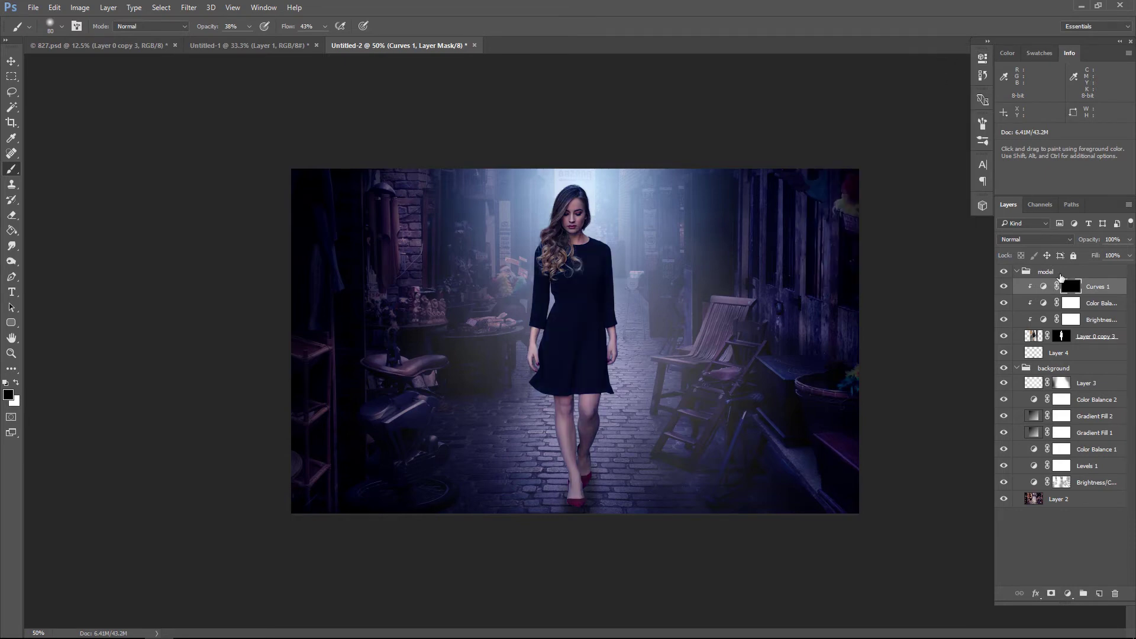
# - Set white as the painting colour, zoom in on the model, and use 58% brush opacity
pyautogui.click(17, 383)
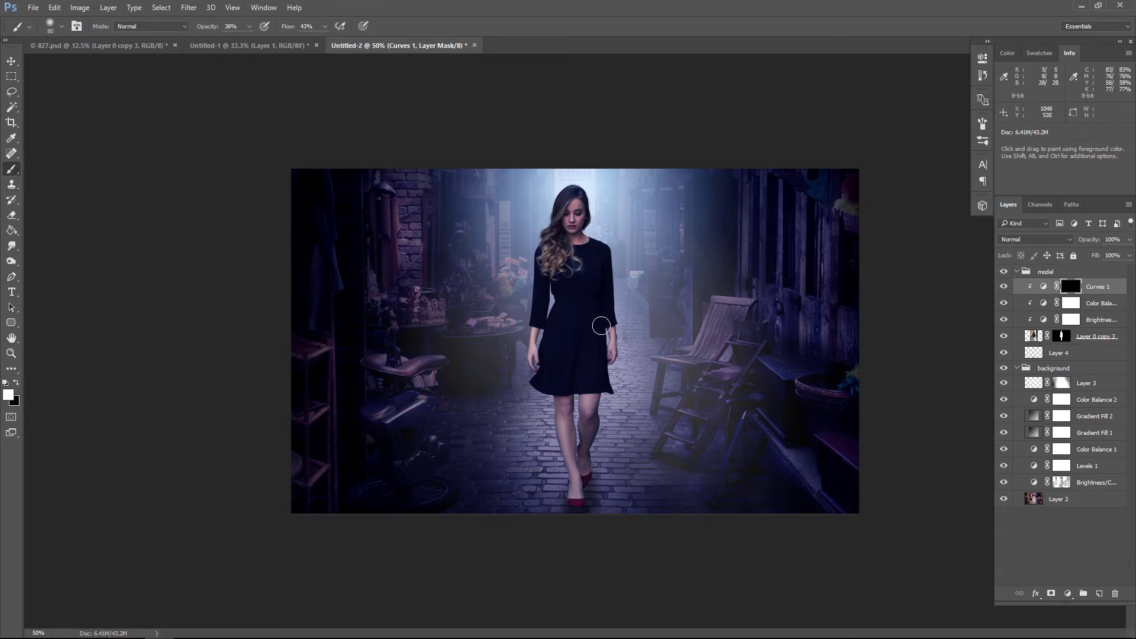
pyautogui.hotkey('ctrl', '1')
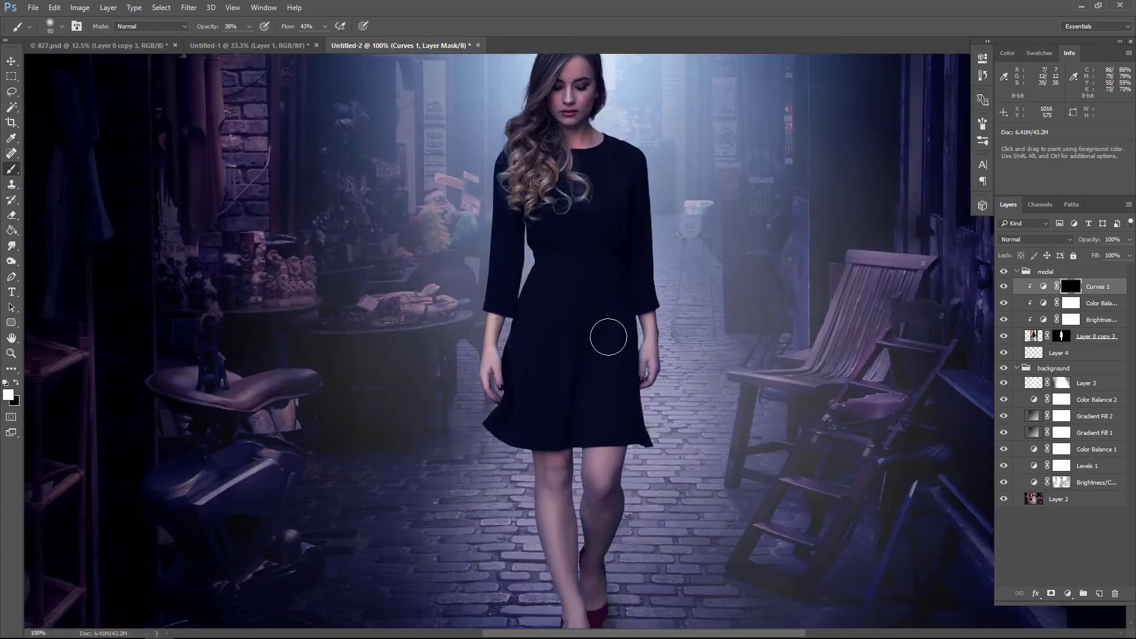
pyautogui.moveTo(607, 332)
pyautogui.mouseDown()
pyautogui.moveTo(585, 373)
pyautogui.moveTo(585, 432)
pyautogui.mouseUp()
pyautogui.scroll(1, 584, 323)
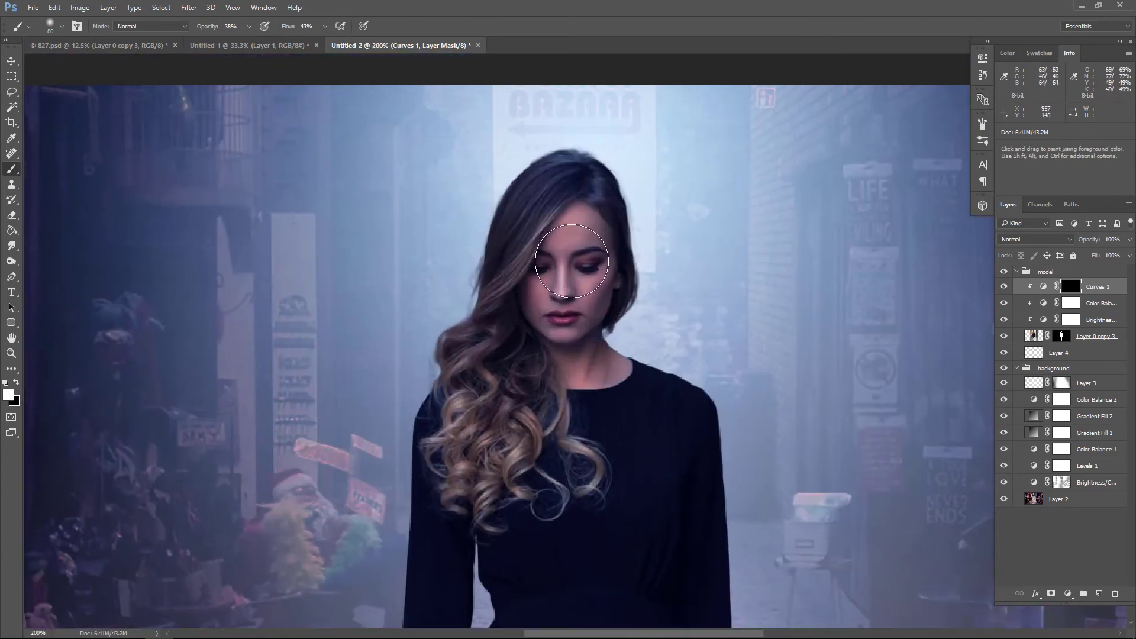
pyautogui.press('[')
pyautogui.press('[')
pyautogui.press('[')
pyautogui.press('[')
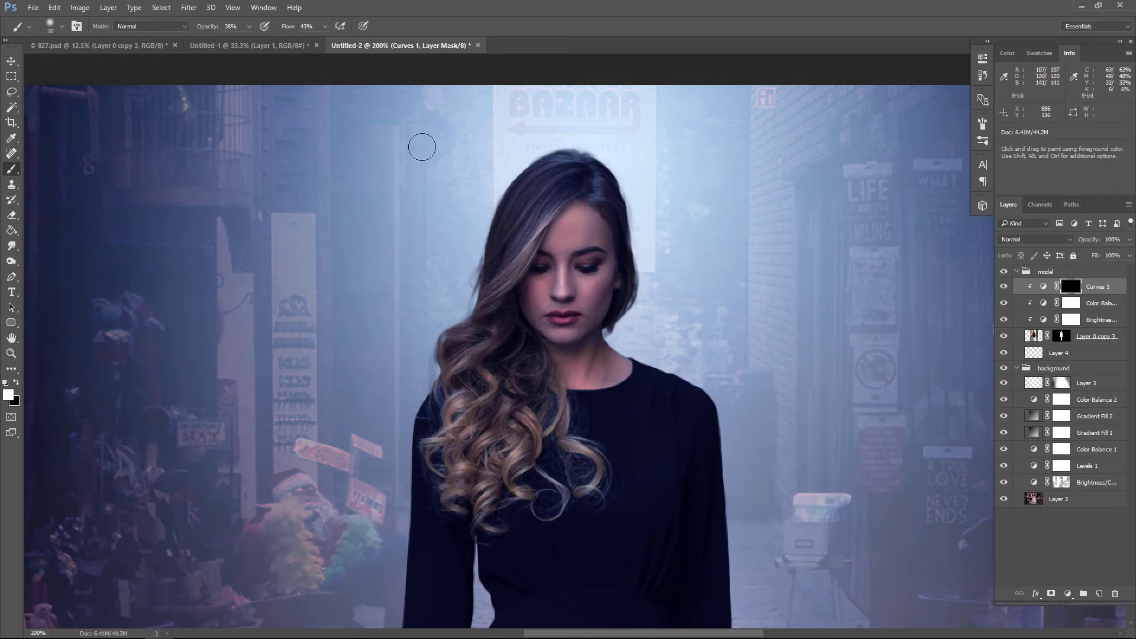
pyautogui.moveTo(248, 33); pyautogui.dragTo(260, 41)
pyautogui.press(']')
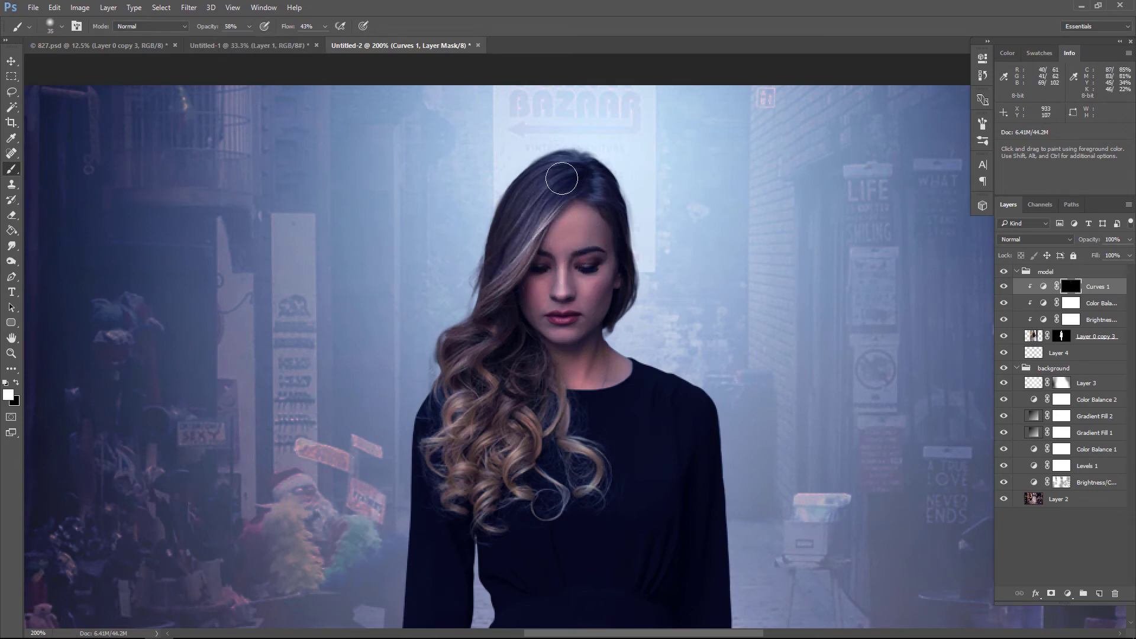
# - Paint the Curves 1 mask over the hair, nose, cheek, lips and chin
pyautogui.moveTo(507, 266)
pyautogui.mouseDown()
pyautogui.moveTo(473, 414)
pyautogui.moveTo(542, 494)
pyautogui.mouseUp()
pyautogui.press(']')
pyautogui.press(']')
pyautogui.press(']')
pyautogui.press('[')
pyautogui.press('[')
pyautogui.press('[')
pyautogui.moveTo(543, 260)
pyautogui.mouseDown()
pyautogui.moveTo(580, 307)
pyautogui.moveTo(583, 351)
pyautogui.moveTo(625, 425)
pyautogui.mouseUp()
pyautogui.press('[')
pyautogui.press('[')
pyautogui.press('[')
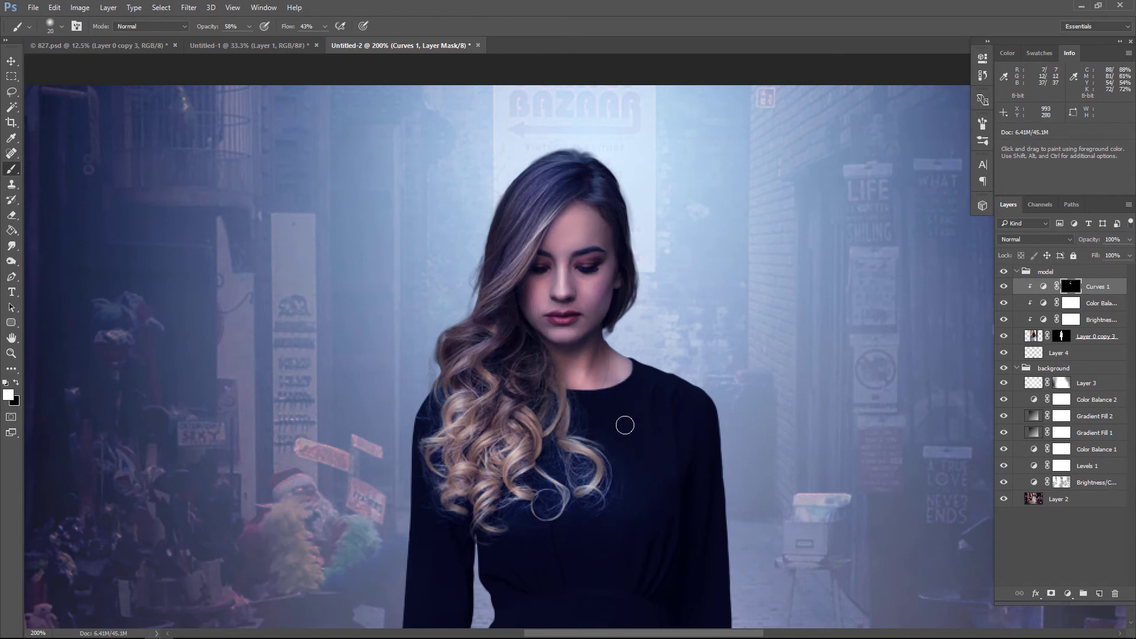
pyautogui.press(']')
pyautogui.press(']')
pyautogui.press(']')
# - Reveal the brightening on the dress and both forearms and hands
pyautogui.scroll(-5, 642, 559)
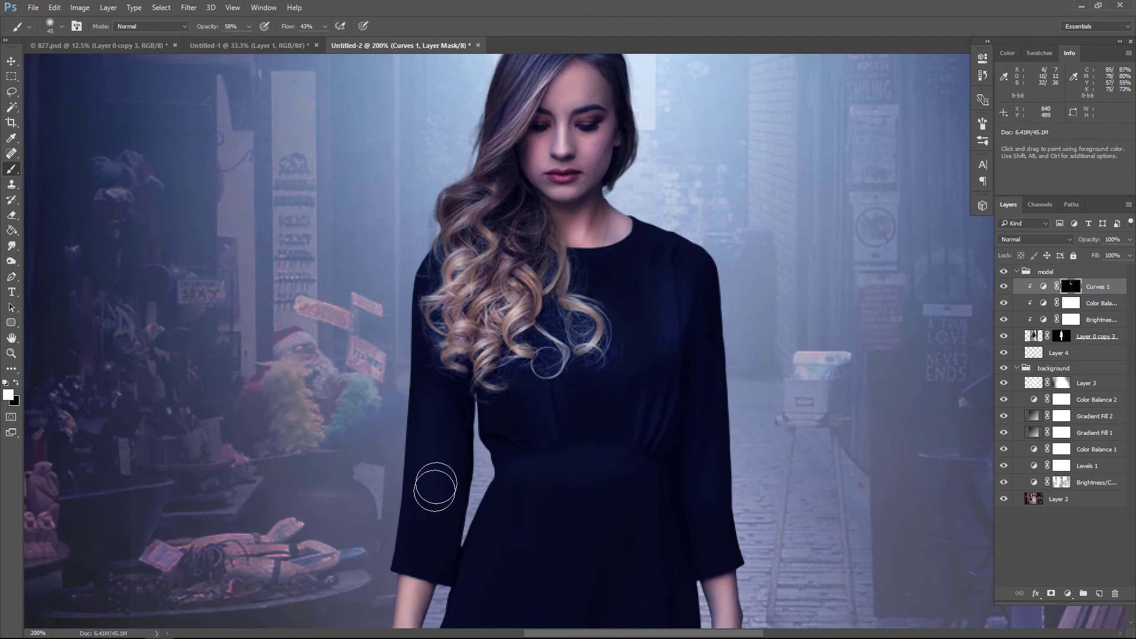
pyautogui.moveTo(560, 505); pyautogui.dragTo(563, 498)
pyautogui.scroll(-10, 574, 533)
pyautogui.hscroll(-3, 604, 473)
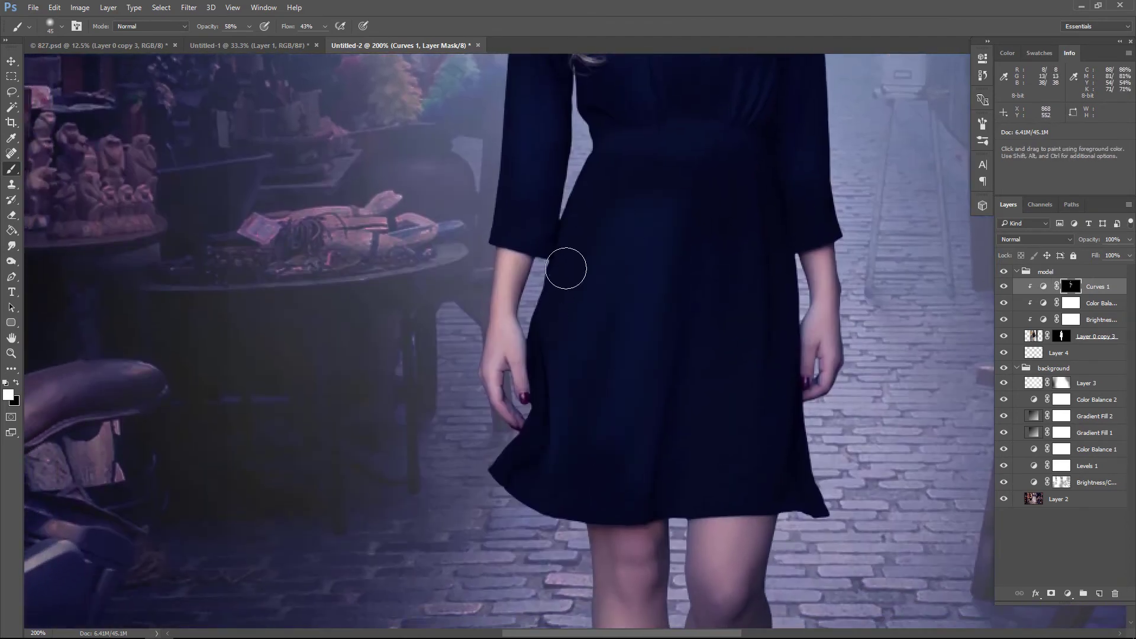
pyautogui.press(']')
pyautogui.press(']')
pyautogui.press(']')
pyautogui.moveTo(718, 213); pyautogui.dragTo(779, 474)
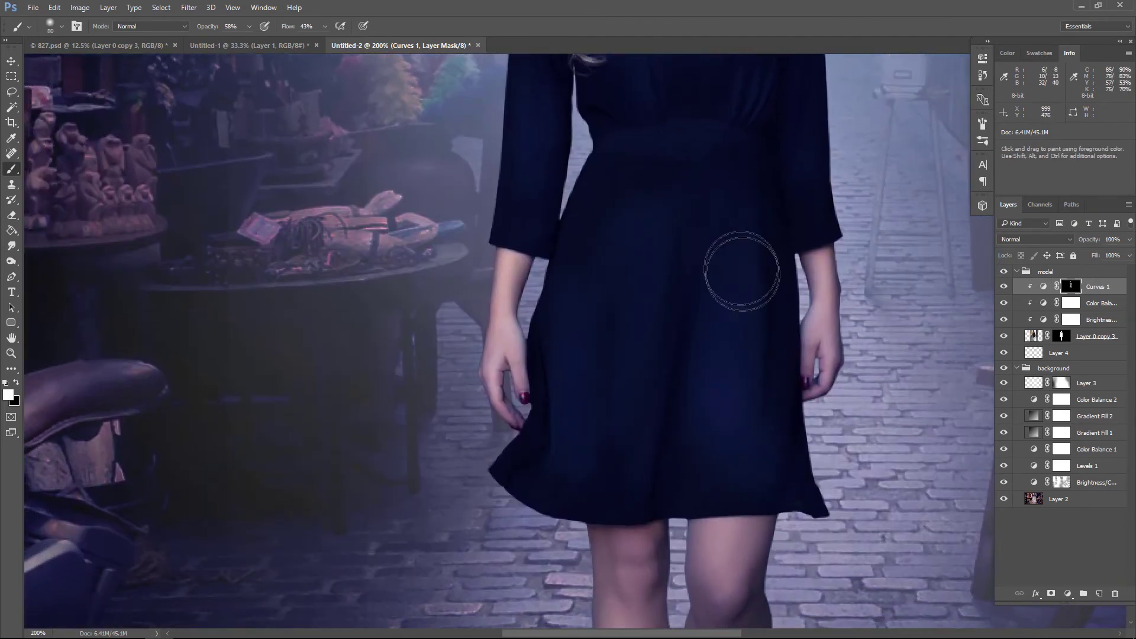
pyautogui.press('[')
pyautogui.press('[')
pyautogui.press('[')
pyautogui.moveTo(503, 251); pyautogui.dragTo(503, 356)
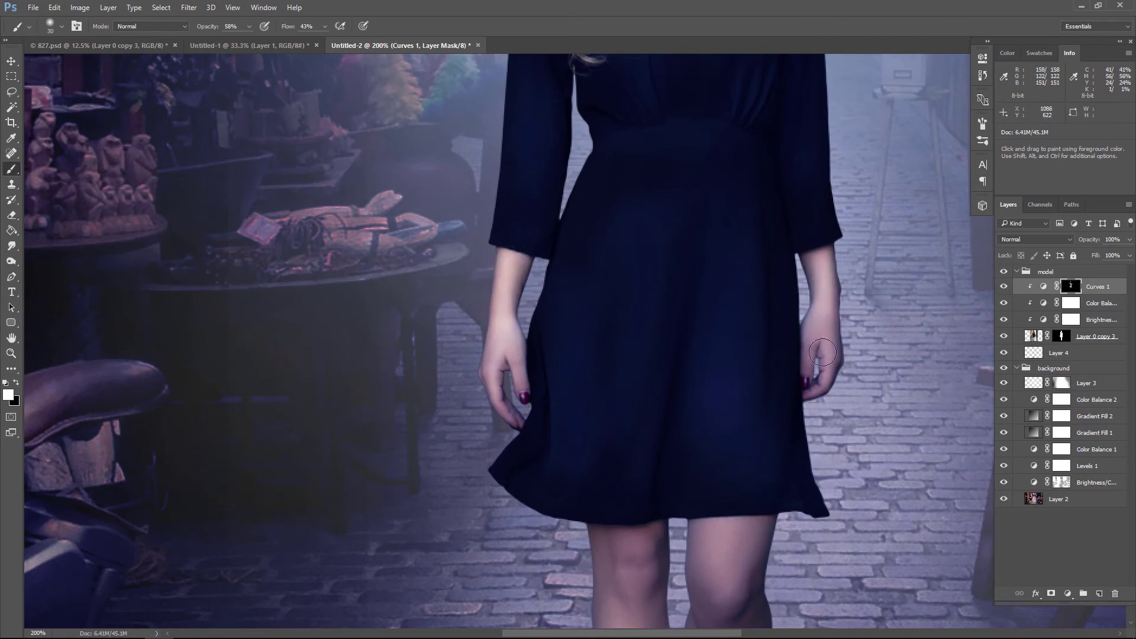
pyautogui.moveTo(827, 248); pyautogui.dragTo(827, 374)
# - Paint the brightening down the woman's legs
pyautogui.press(']')
pyautogui.press(']')
pyautogui.scroll(-1, 711, 415)
pyautogui.scroll(-1, 607, 433)
pyautogui.scroll(-1, 728, 415)
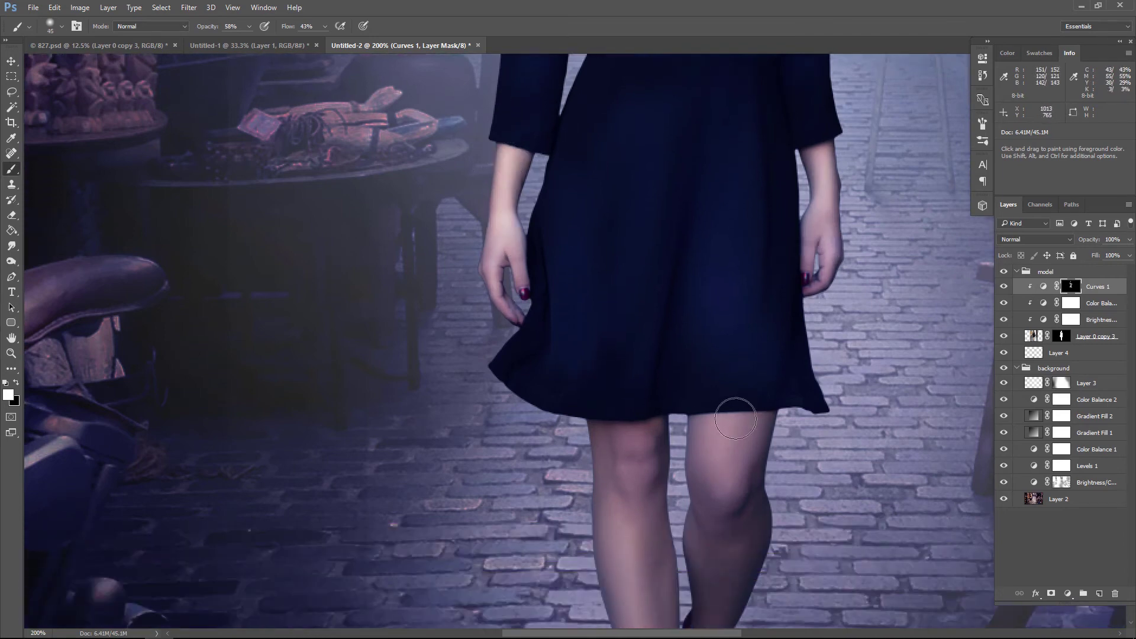
pyautogui.scroll(-3, 719, 509)
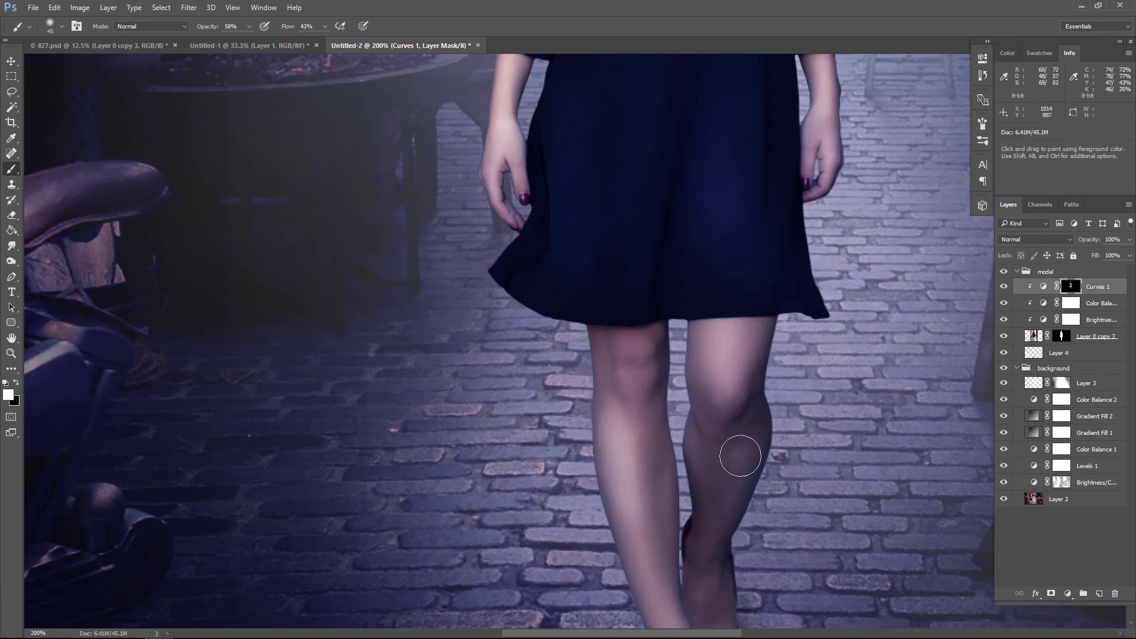
pyautogui.scroll(-3, 641, 546)
pyautogui.scroll(-2, 651, 520)
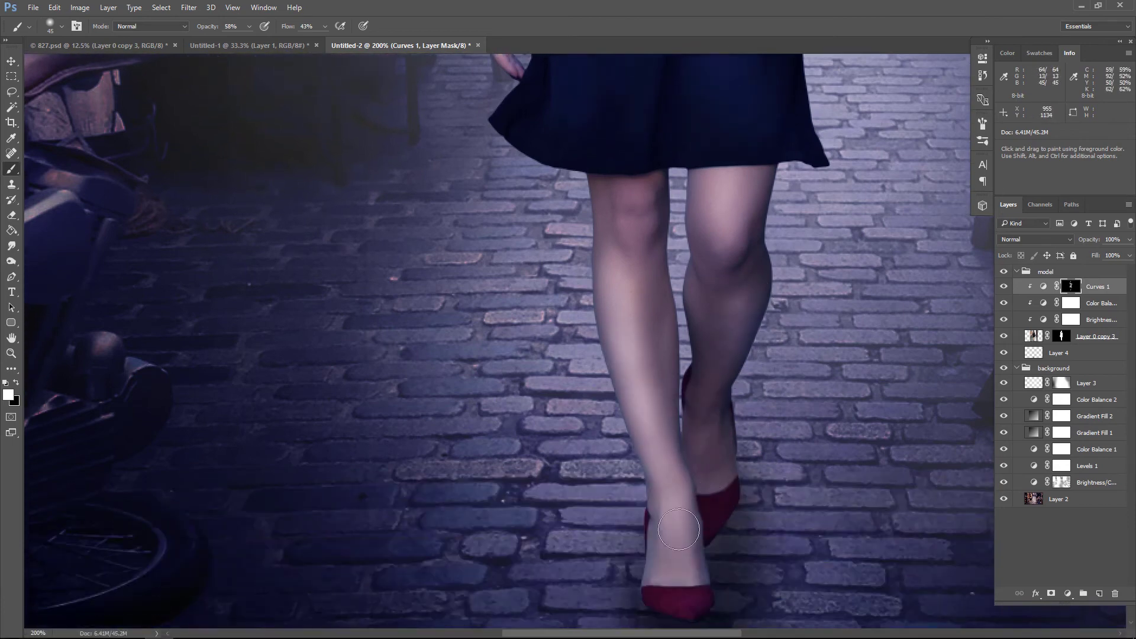
pyautogui.scroll(6, 696, 335)
pyautogui.press(']')
pyautogui.press(']')
pyautogui.press(']')
pyautogui.scroll(6, 673, 343)
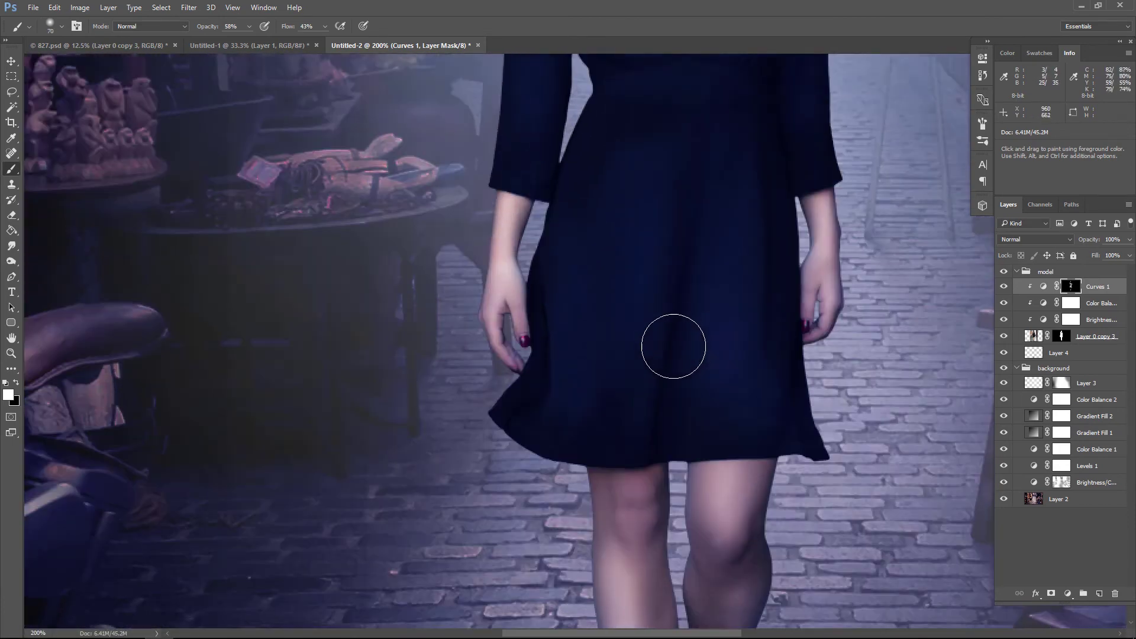
pyautogui.scroll(5, 695, 355)
pyautogui.scroll(2, 812, 381)
pyautogui.scroll(3, 835, 402)
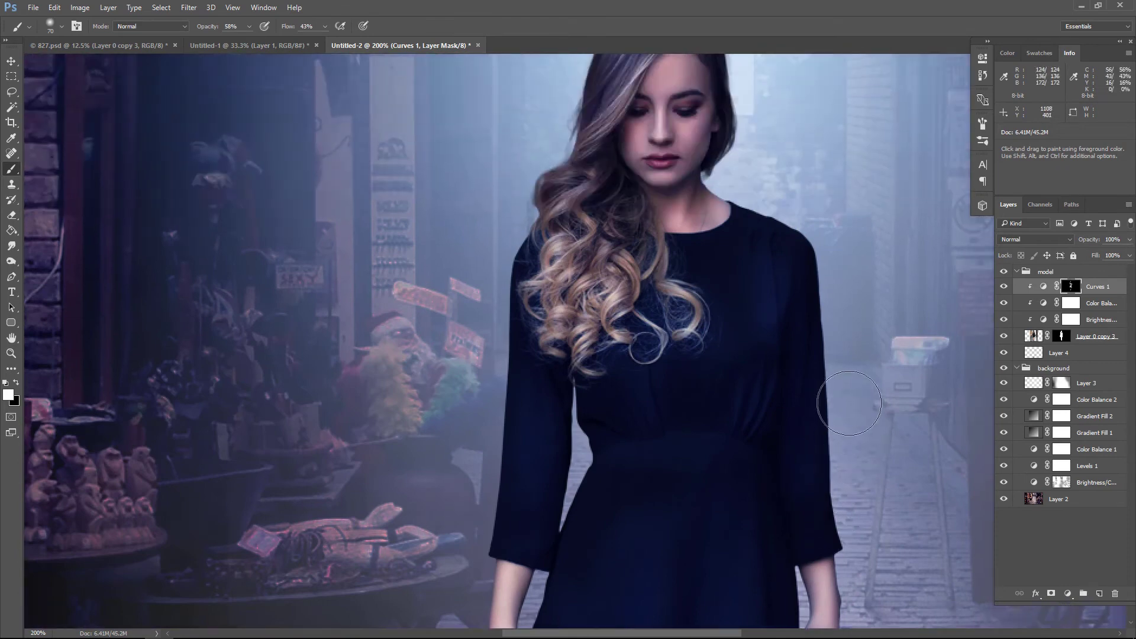
pyautogui.scroll(2, 725, 380)
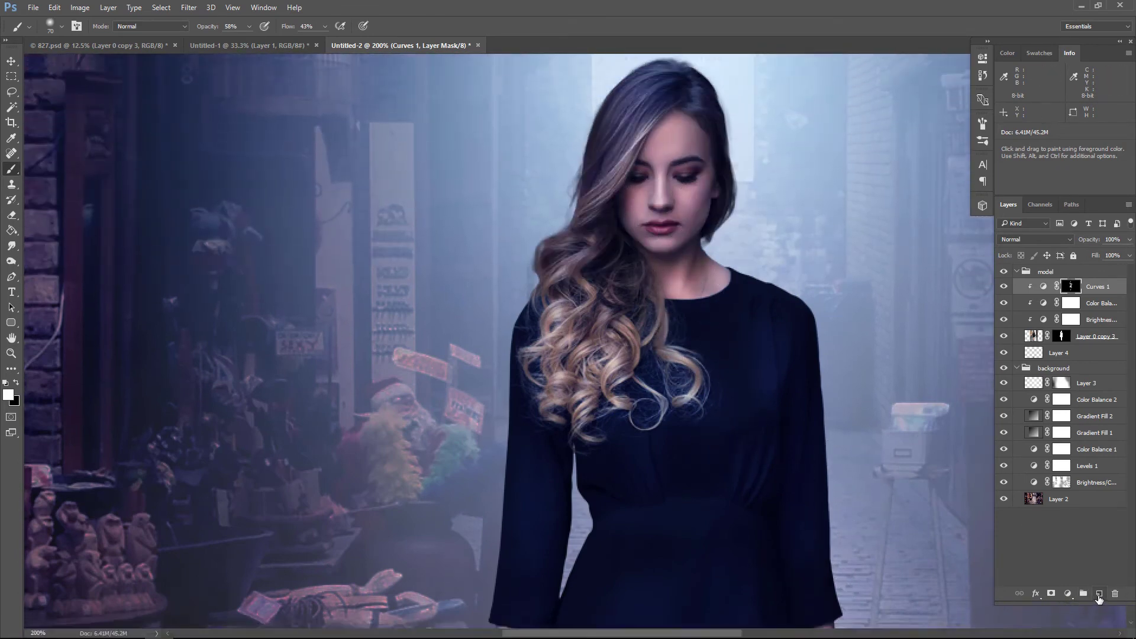
# - Add a darkening Curves 2 (input 154, output 101) with inverted mask, clipped to Curves 1
pyautogui.click(1069, 595)
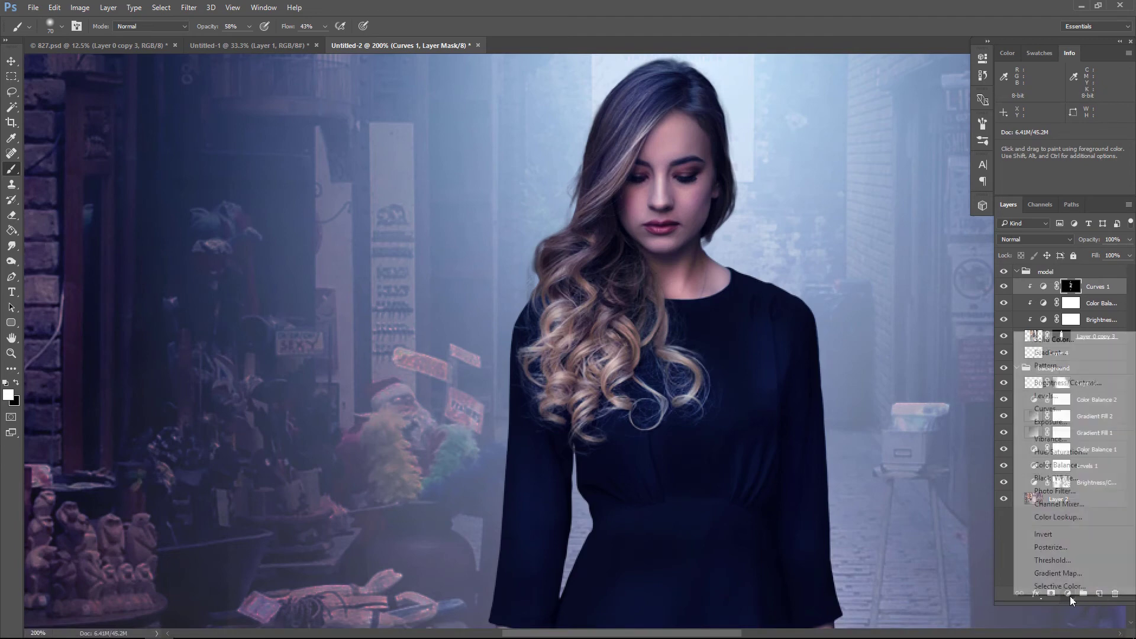
pyautogui.click(1060, 408)
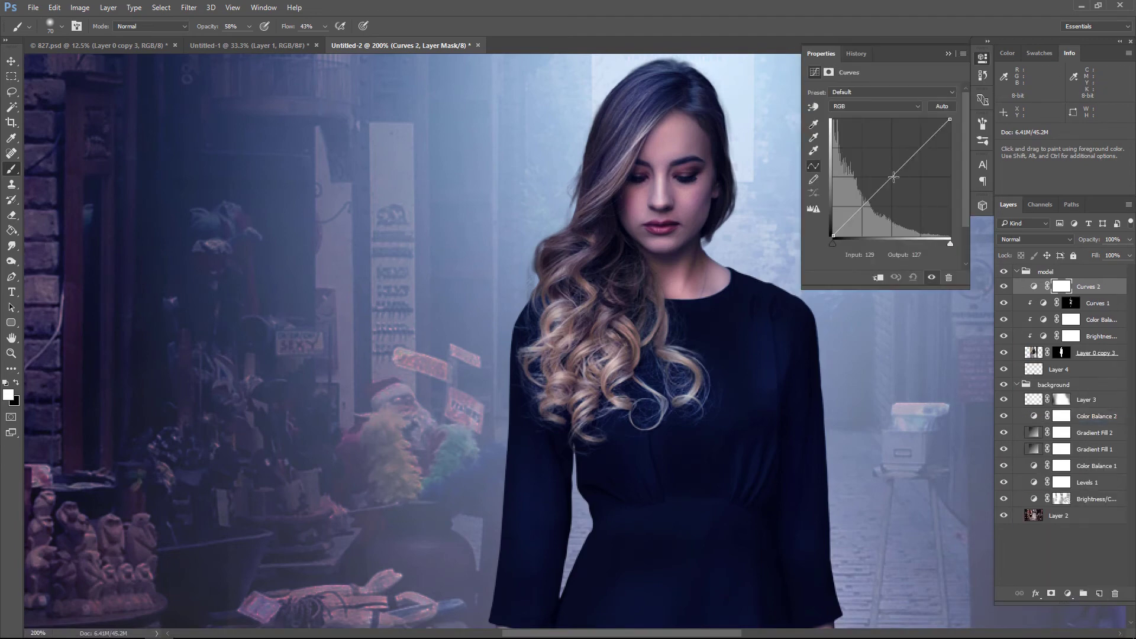
pyautogui.moveTo(893, 177); pyautogui.dragTo(904, 190)
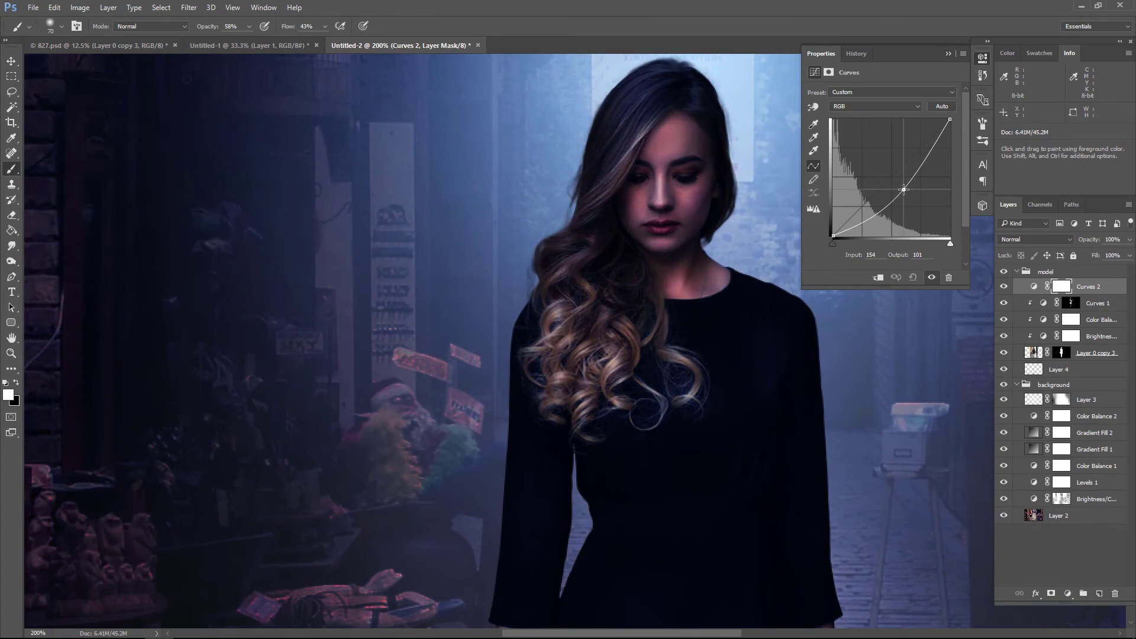
pyautogui.click(1058, 287)
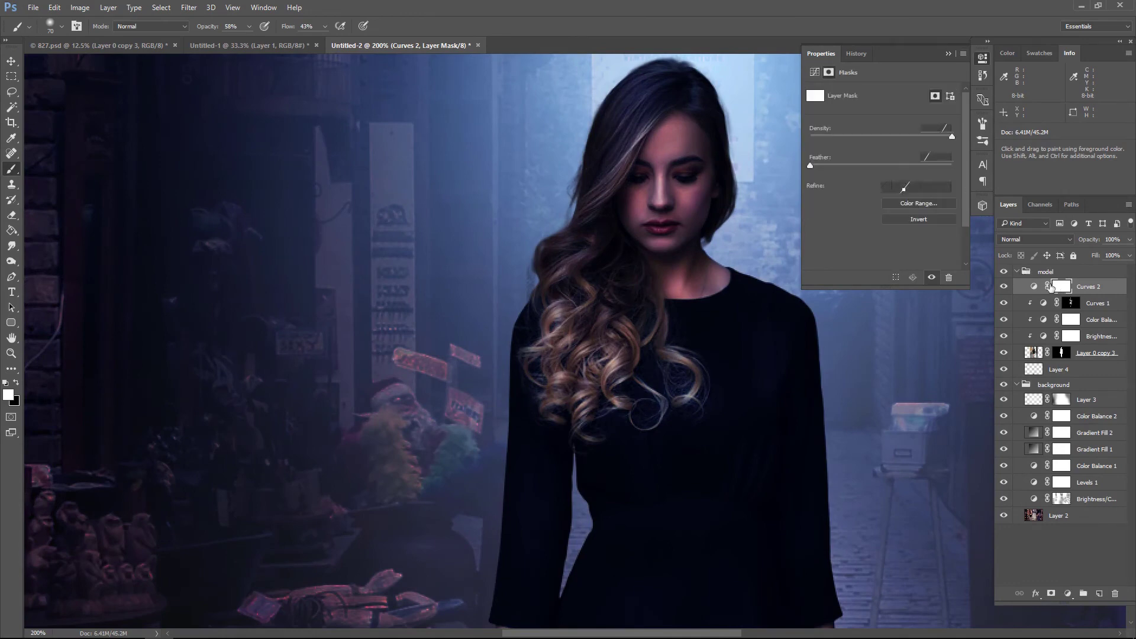
pyautogui.click(911, 220)
pyautogui.click(947, 53)
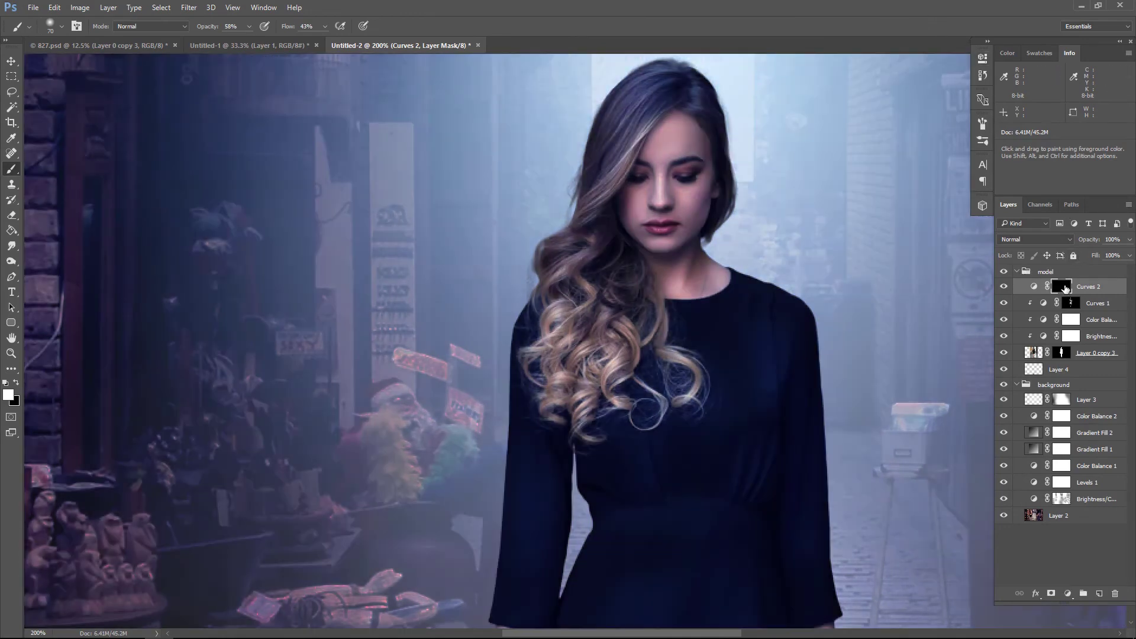
pyautogui.keyDown('alt'); pyautogui.click(1037, 294); pyautogui.keyUp('alt')
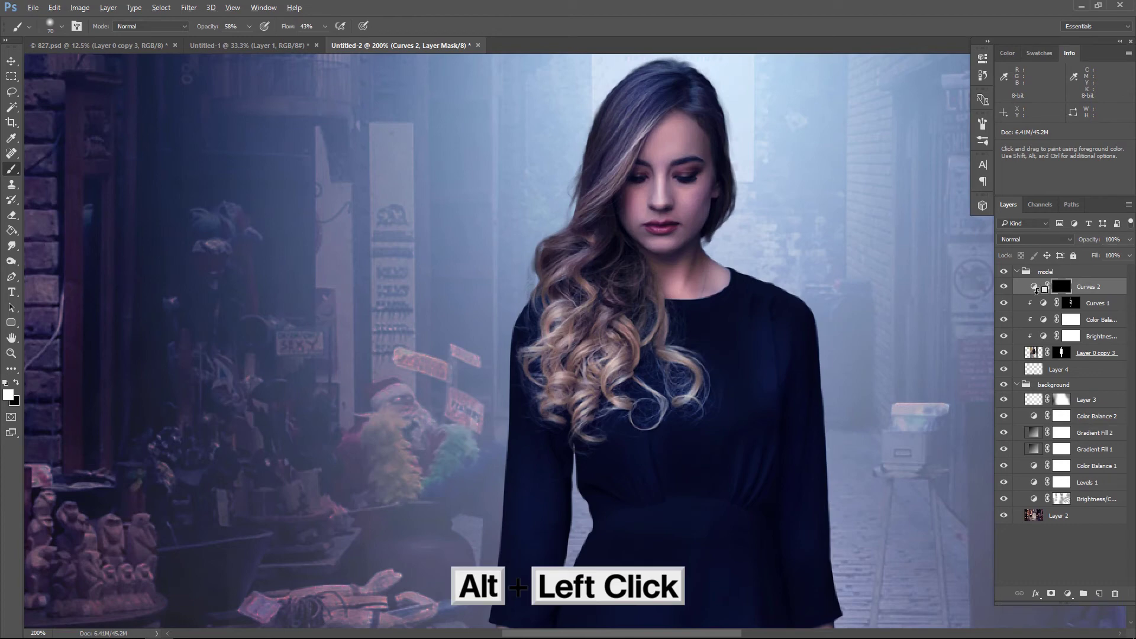
pyautogui.keyDown('alt'); pyautogui.click(1037, 290); pyautogui.keyUp('alt')
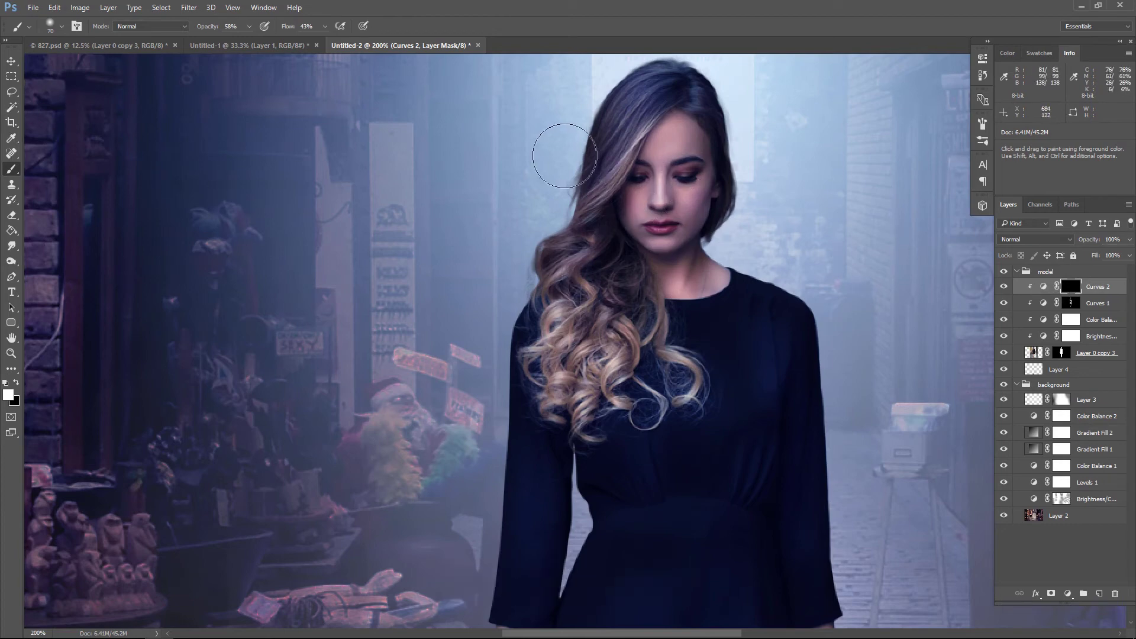
# - Paint the Curves 2 mask to darken shadows on the hair, dress and legs
pyautogui.press('[')
pyautogui.press('[')
pyautogui.press('[')
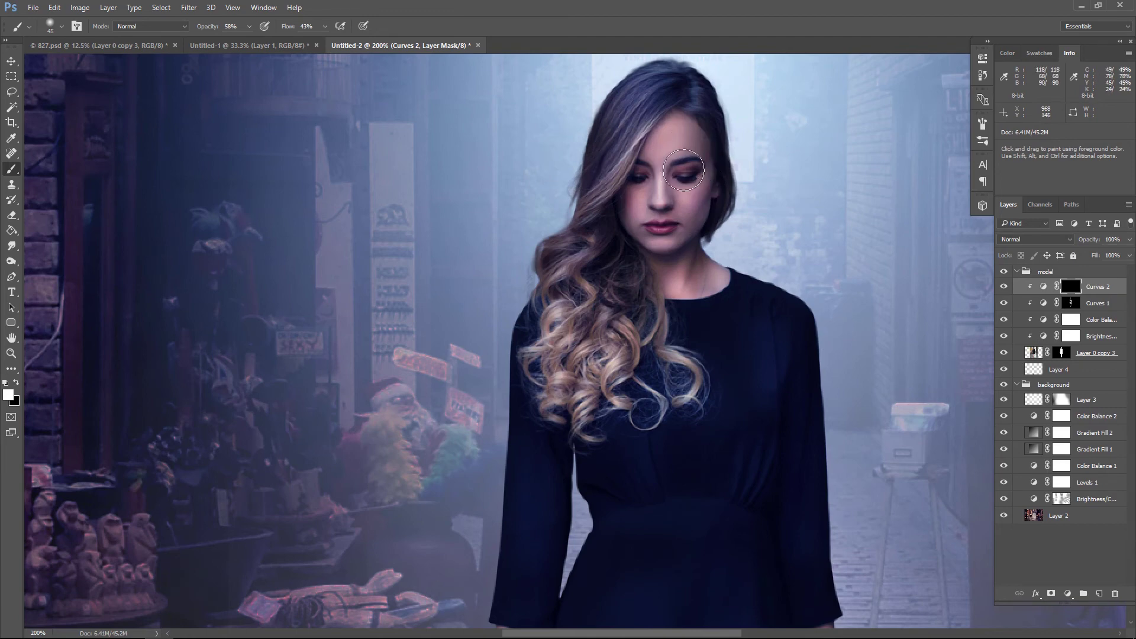
pyautogui.press('[')
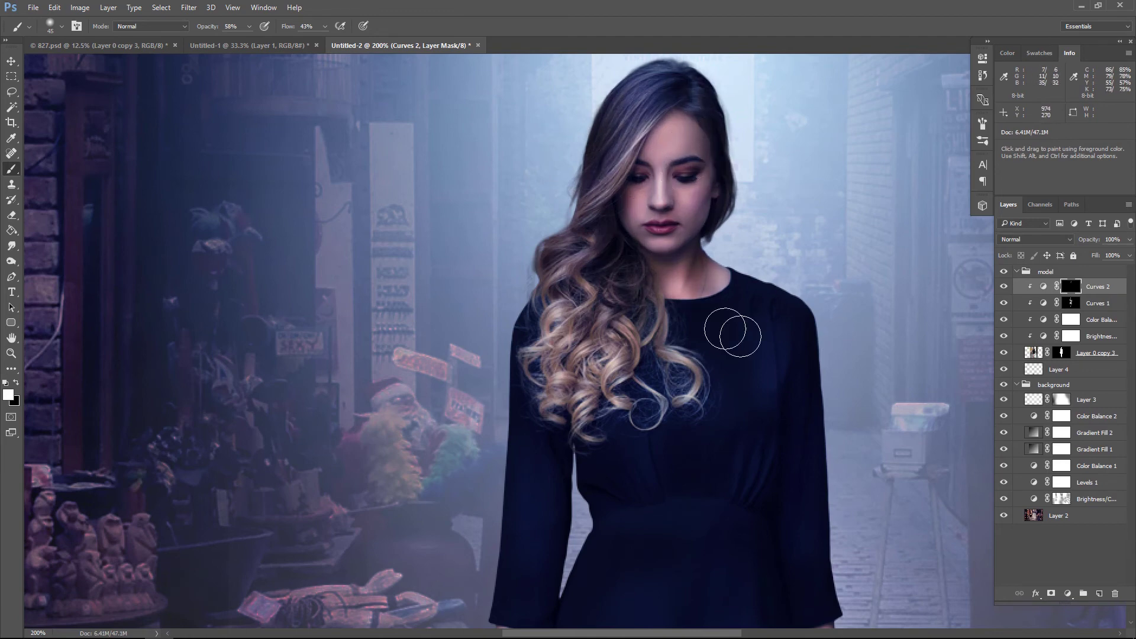
pyautogui.scroll(-5, 680, 490)
pyautogui.scroll(-2, 684, 497)
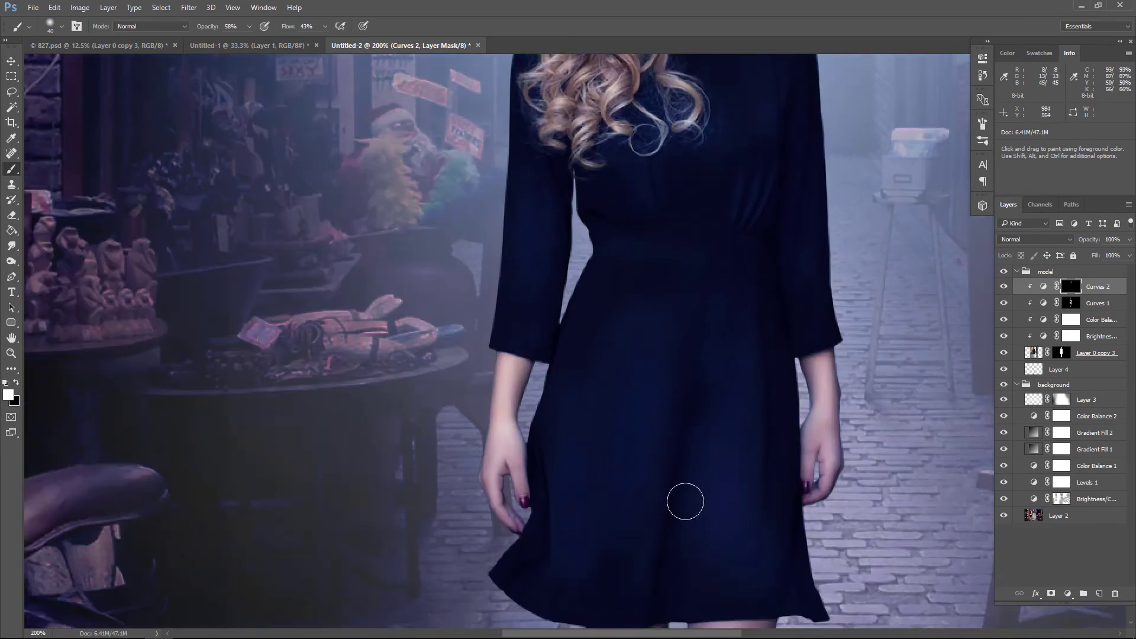
pyautogui.scroll(-4, 772, 531)
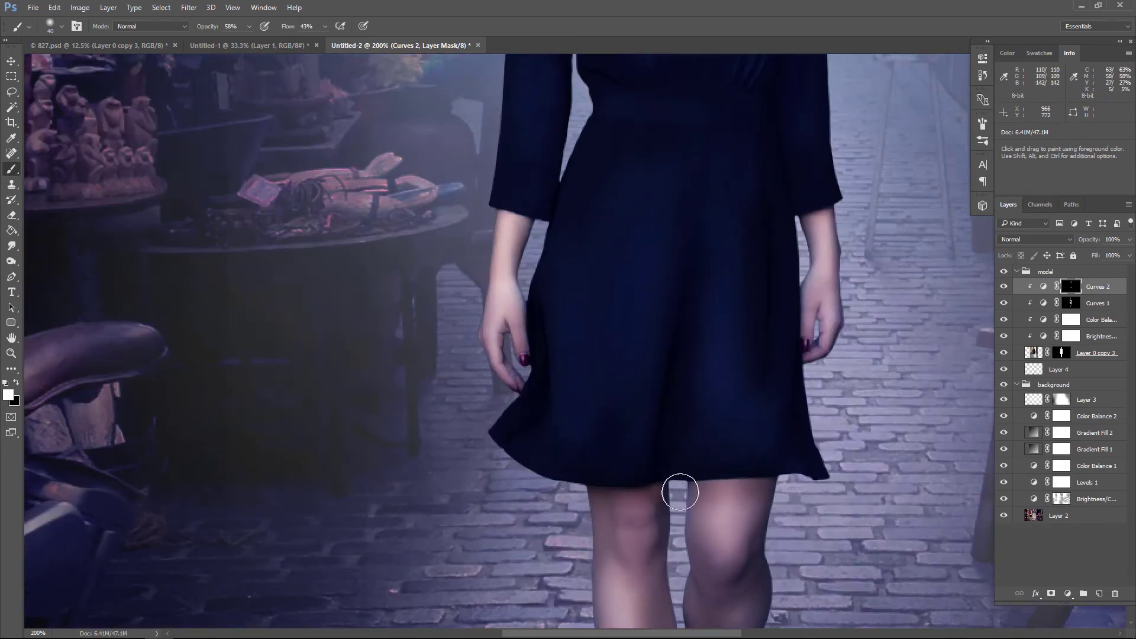
pyautogui.scroll(-8, 681, 487)
pyautogui.press(']')
pyautogui.press(']')
pyautogui.press(']')
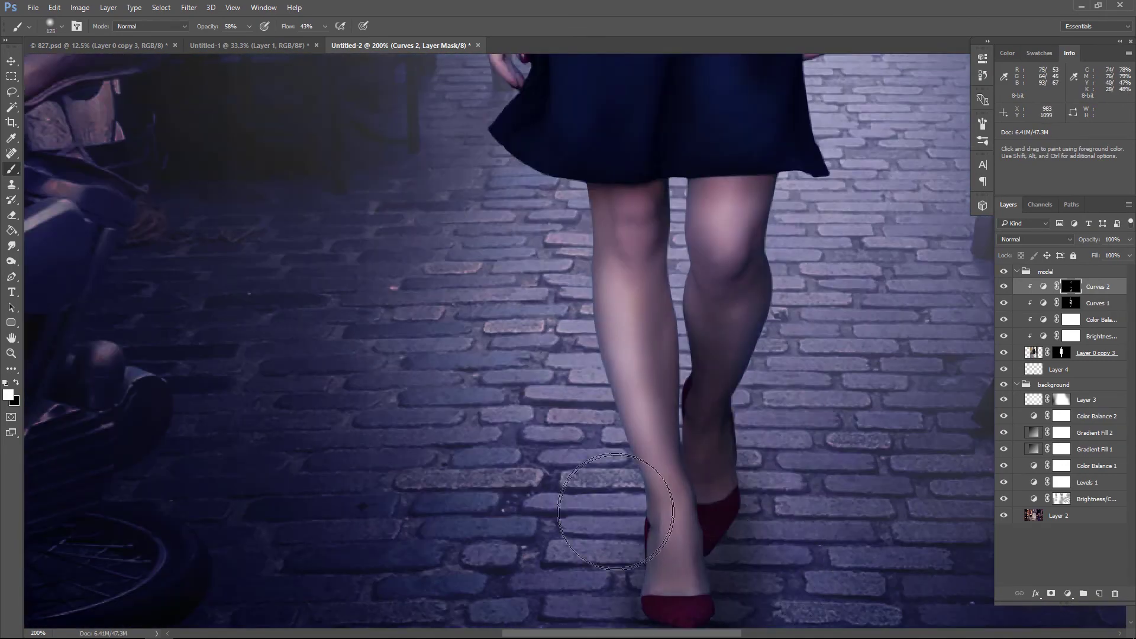
pyautogui.hotkey('ctrl', '-')
pyautogui.hotkey('ctrl', '-')
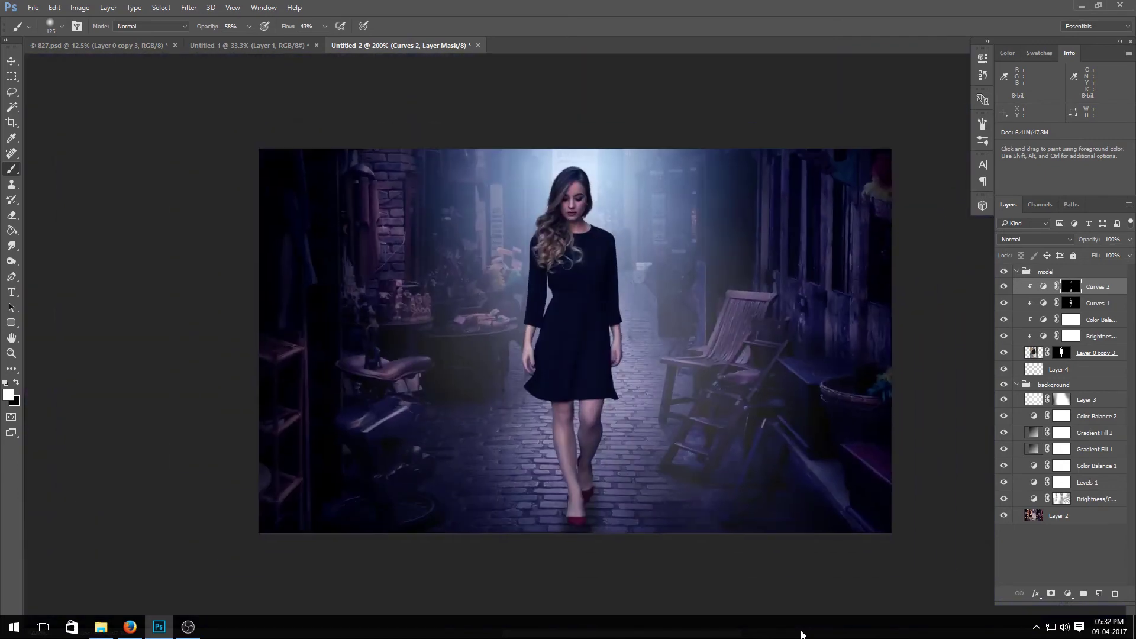
pyautogui.hotkey('ctrl', '-')
# - Lower Curves 2's opacity to about 77%
pyautogui.click(1129, 239)
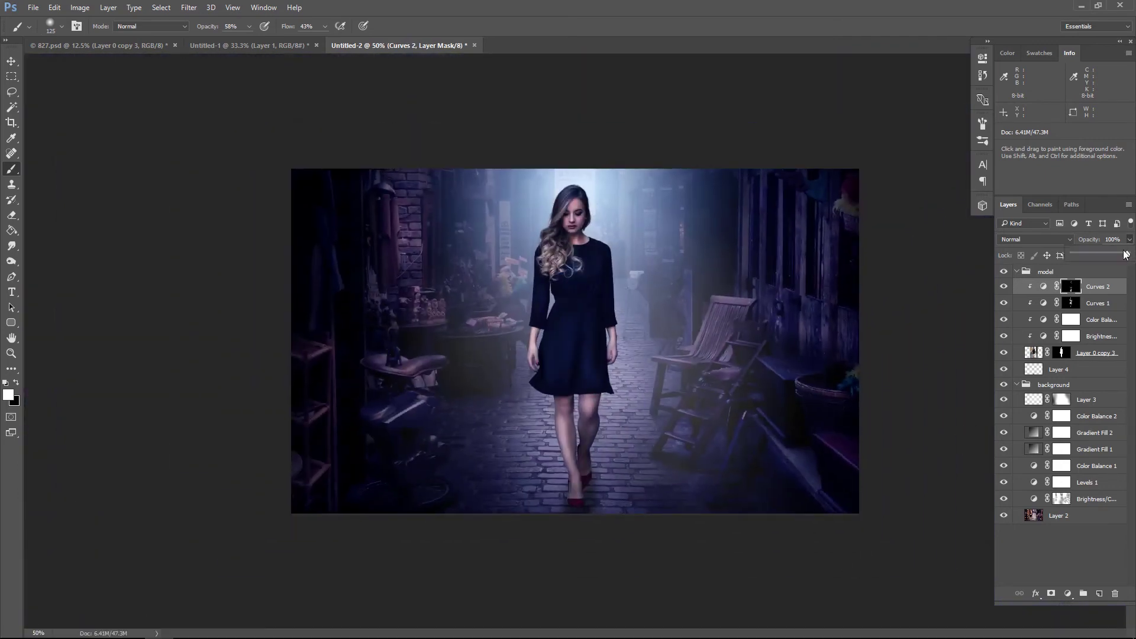
pyautogui.moveTo(1128, 253); pyautogui.dragTo(1117, 254)
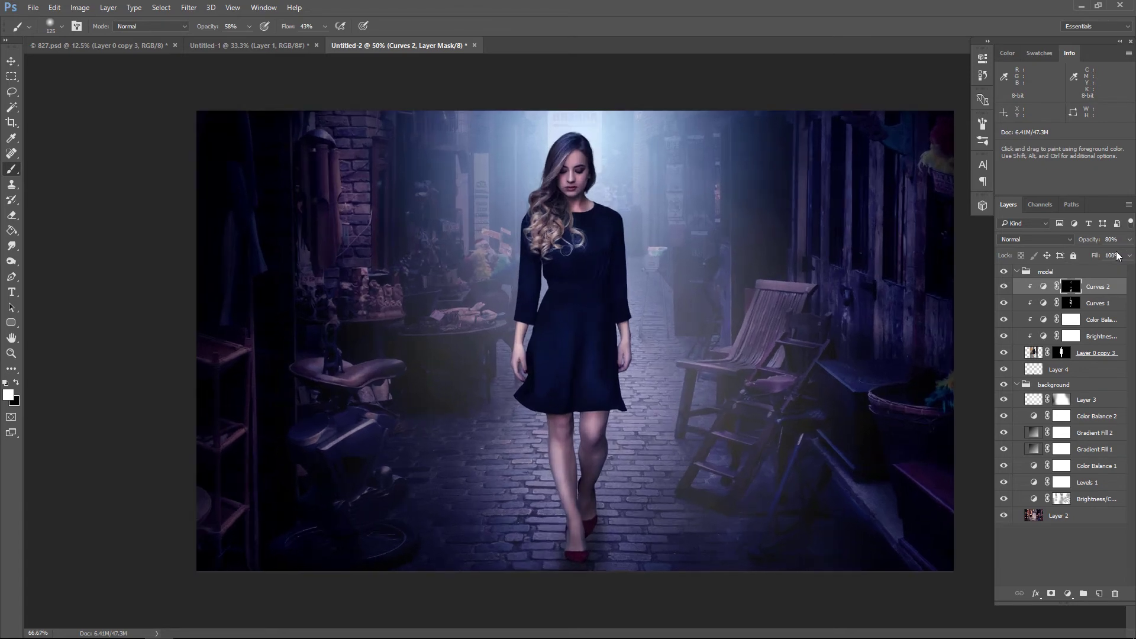
pyautogui.hotkey('ctrl', '+')
pyautogui.click(1129, 240)
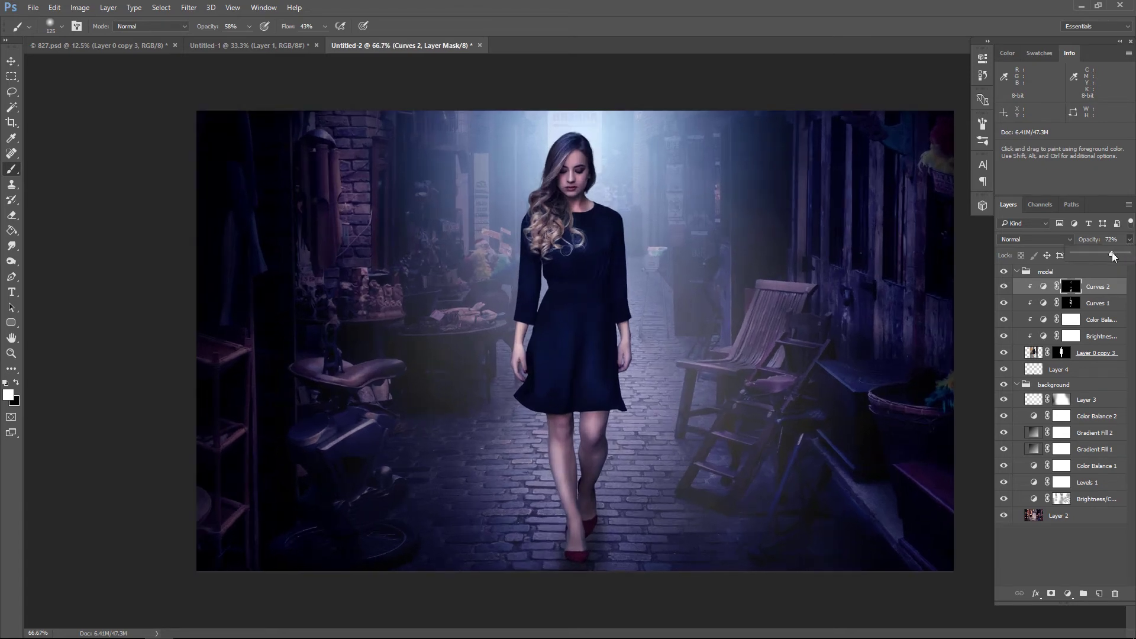
# - Lower Curves 1 to 80% opacity and toggle both curves to compare their effect
pyautogui.click(1090, 303)
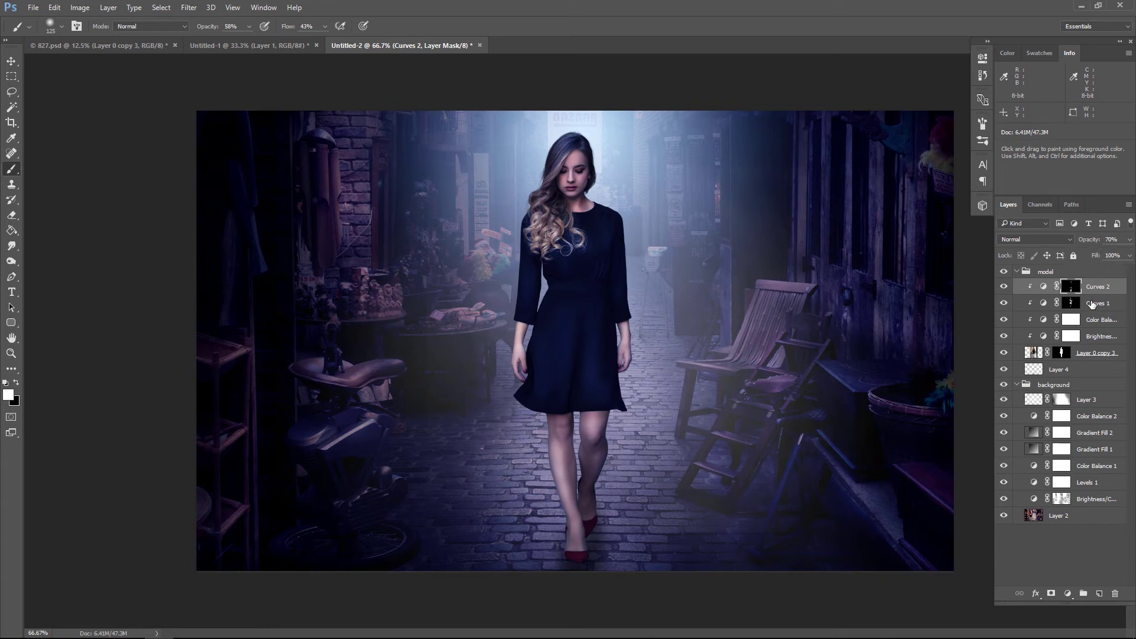
pyautogui.click(1130, 239)
pyautogui.moveTo(1126, 254); pyautogui.dragTo(1121, 258)
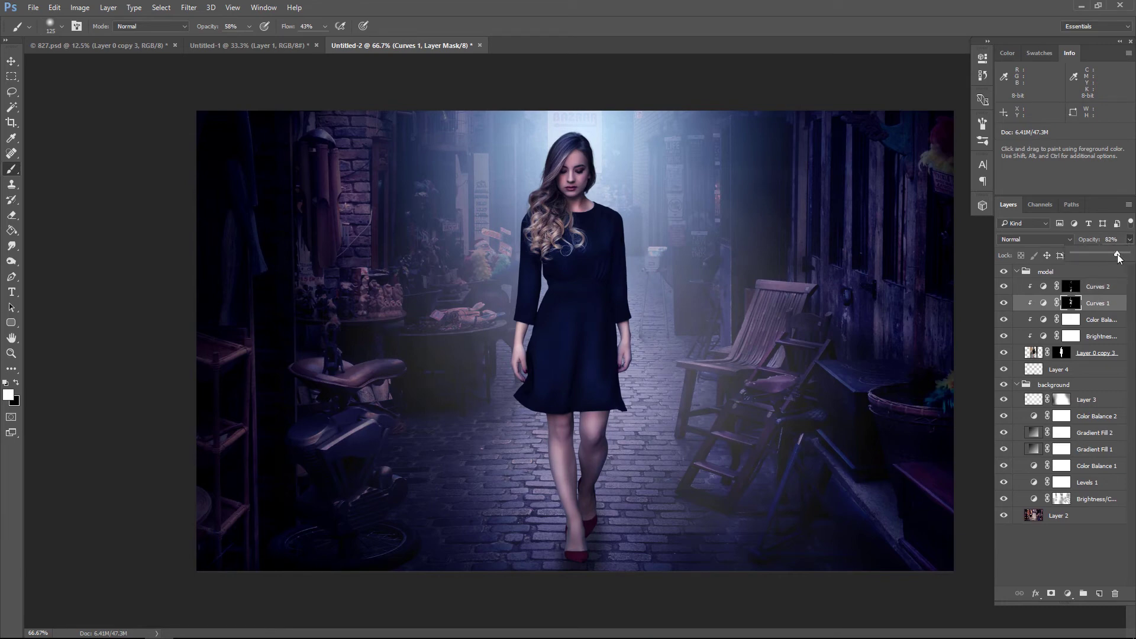
pyautogui.click(1005, 303)
pyautogui.click(1005, 303)
pyautogui.click(1004, 287)
pyautogui.click(1005, 287)
pyautogui.click(1099, 274)
# - Stamp all visible layers into Layer 5 above the collapsed model and background groups
pyautogui.click(1100, 594)
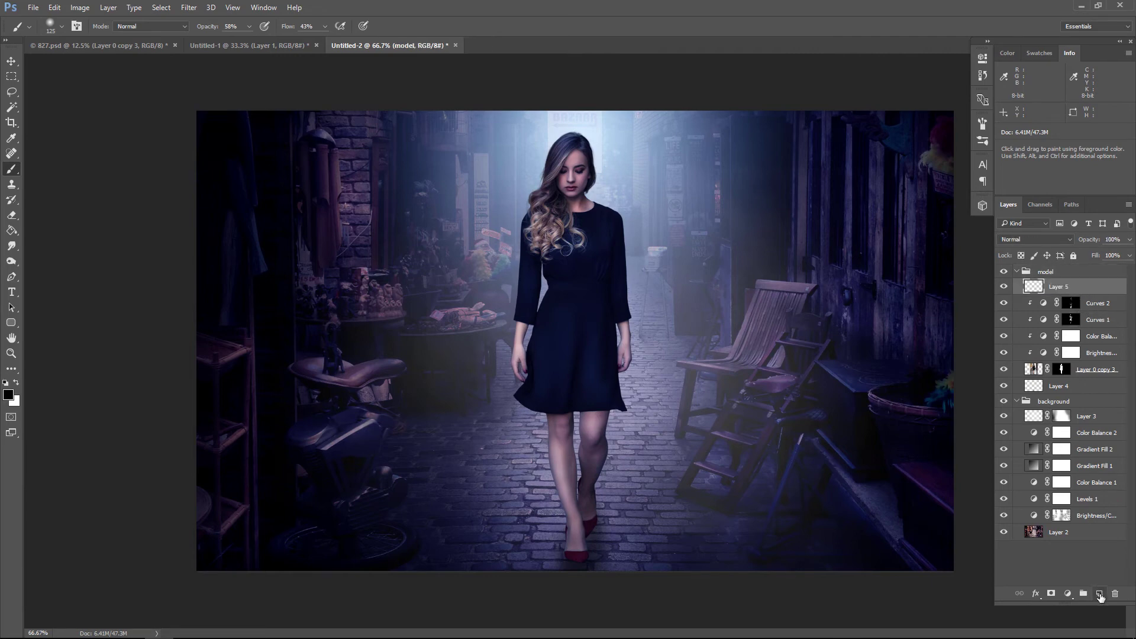
pyautogui.hotkey('shift', 'ctrl', 'alt', 'e')
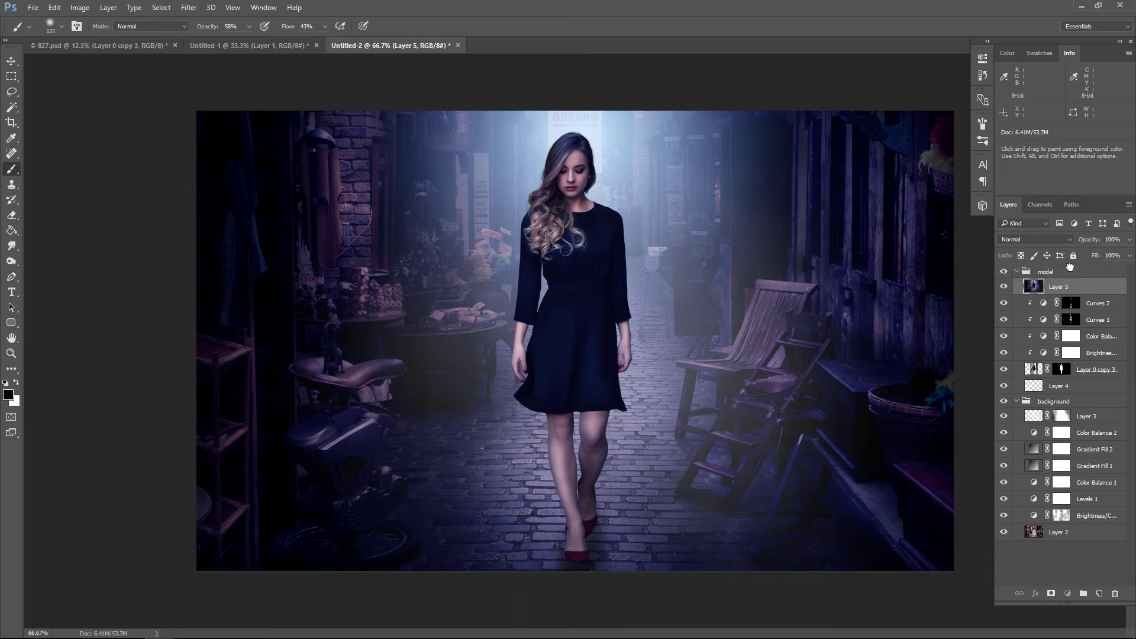
pyautogui.moveTo(1070, 268); pyautogui.dragTo(1054, 280)
pyautogui.click(1018, 289)
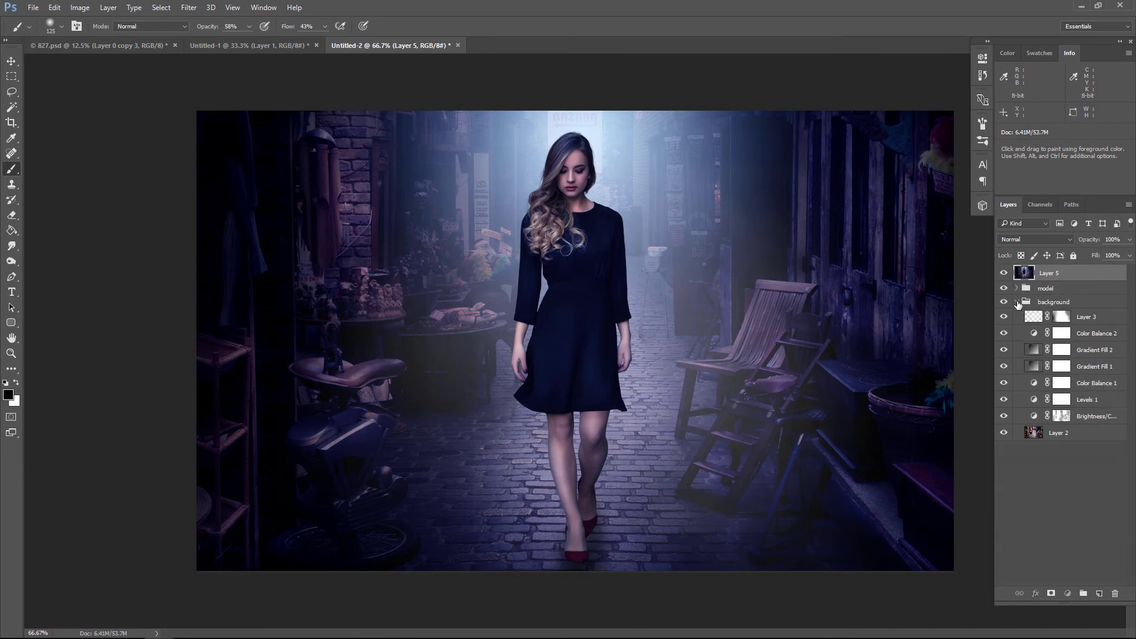
pyautogui.click(1018, 303)
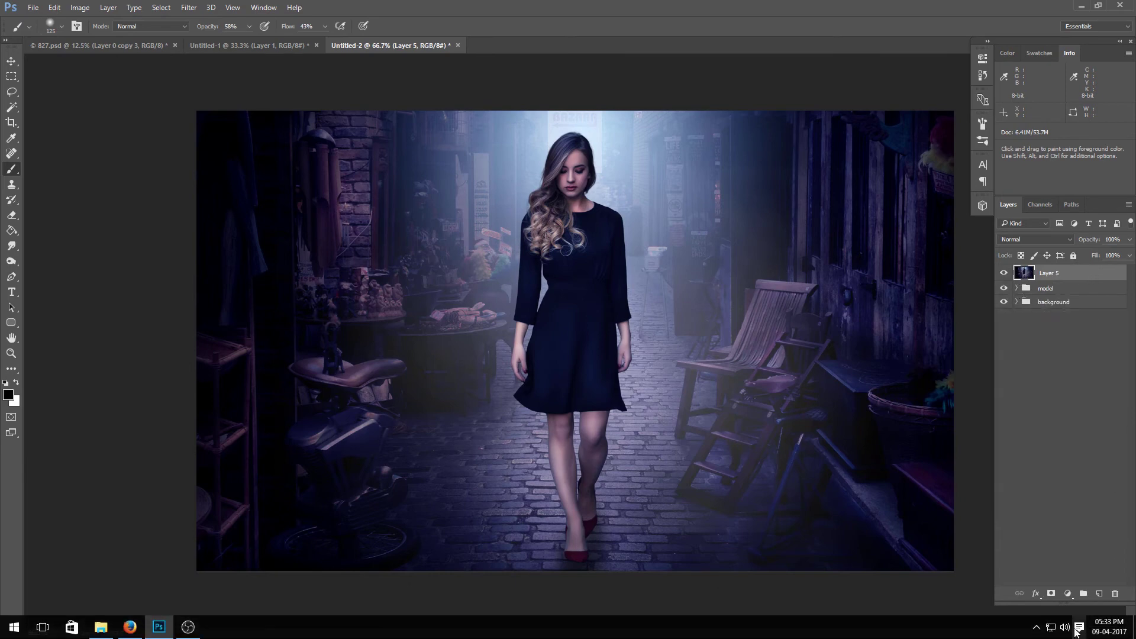
pyautogui.click(189, 7)
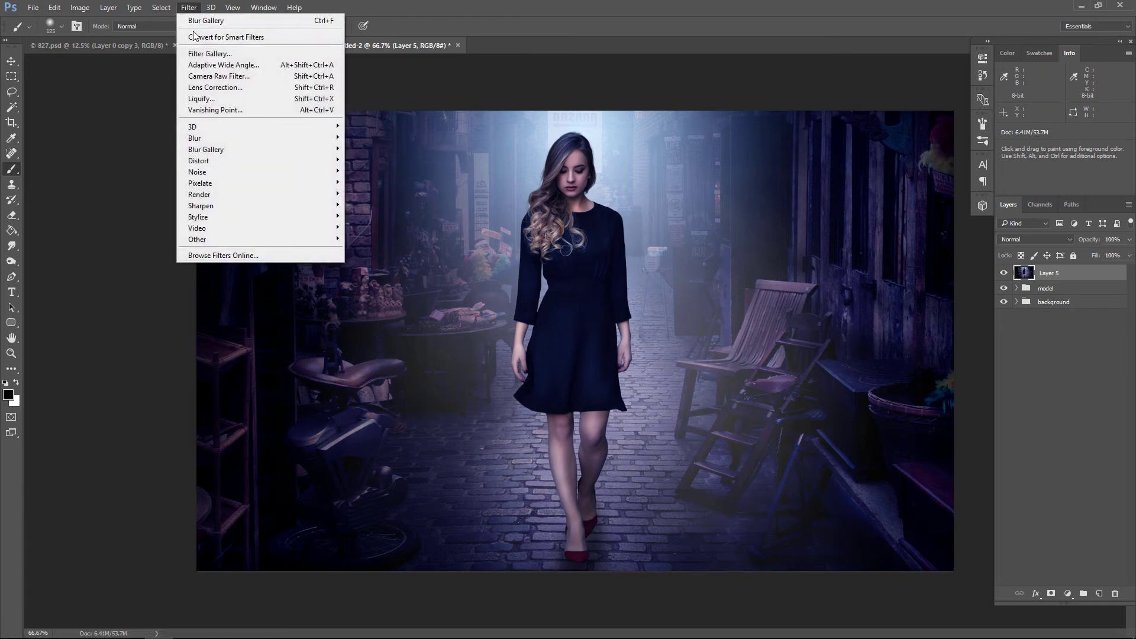
# - In Camera Raw, set temperature about -8, highlights +31, clarity +21, blacks -14, saturation -10, vibrance +3
pyautogui.click(212, 77)
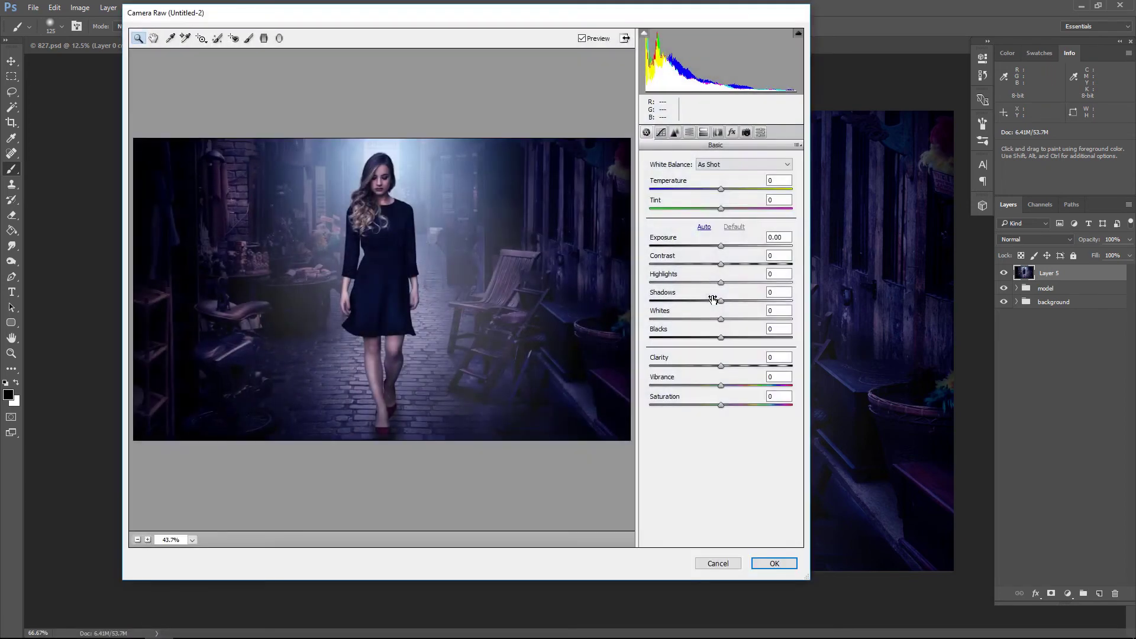
pyautogui.moveTo(721, 188)
pyautogui.mouseDown()
pyautogui.moveTo(707, 190)
pyautogui.moveTo(731, 208)
pyautogui.mouseUp()
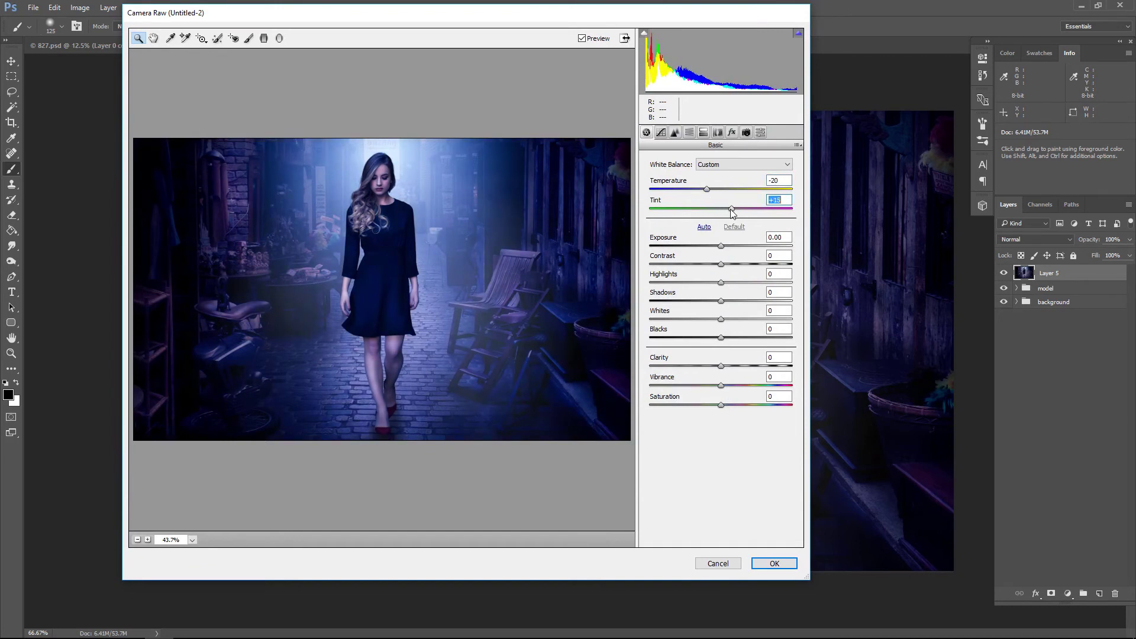
pyautogui.moveTo(721, 366)
pyautogui.mouseDown()
pyautogui.moveTo(736, 366)
pyautogui.moveTo(733, 338)
pyautogui.moveTo(708, 337)
pyautogui.mouseUp()
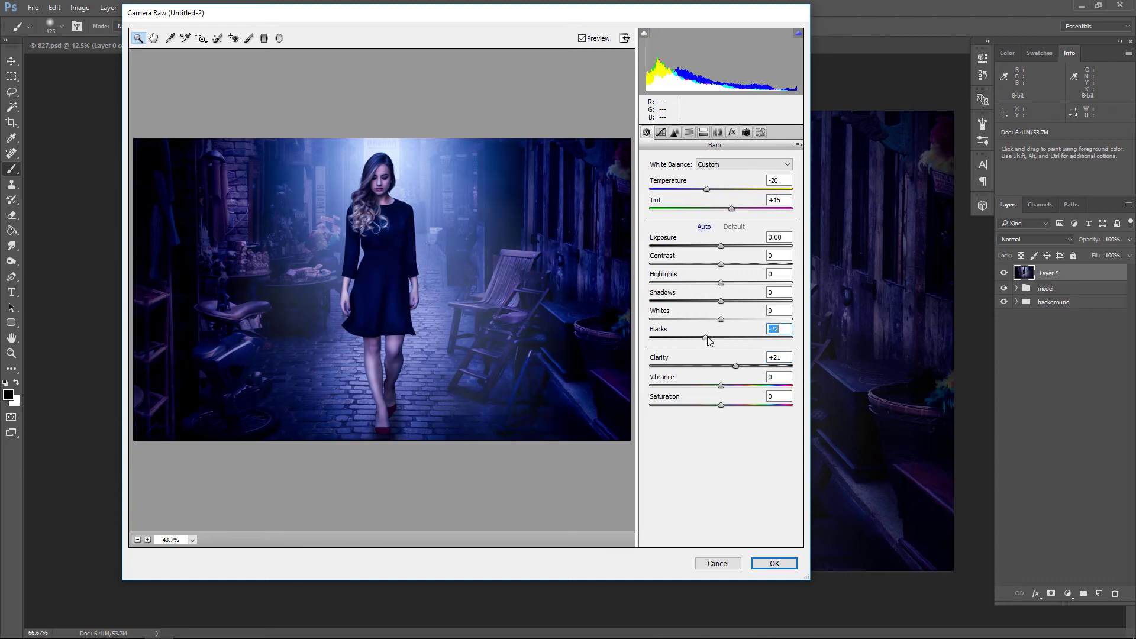
pyautogui.moveTo(721, 283); pyautogui.dragTo(743, 283)
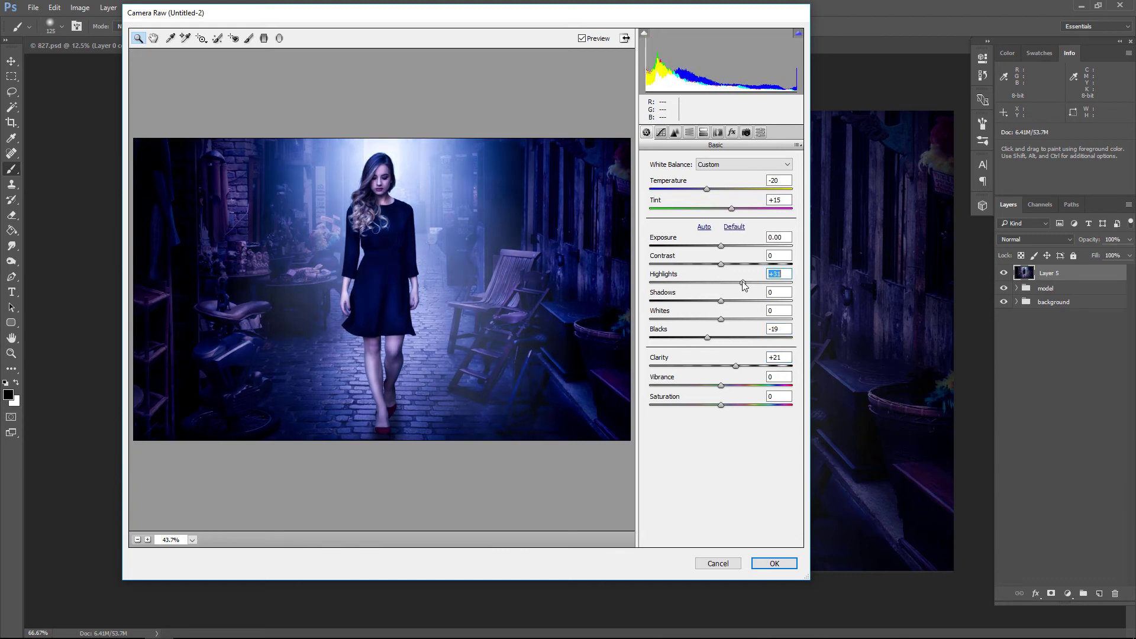
pyautogui.moveTo(708, 189); pyautogui.dragTo(717, 189)
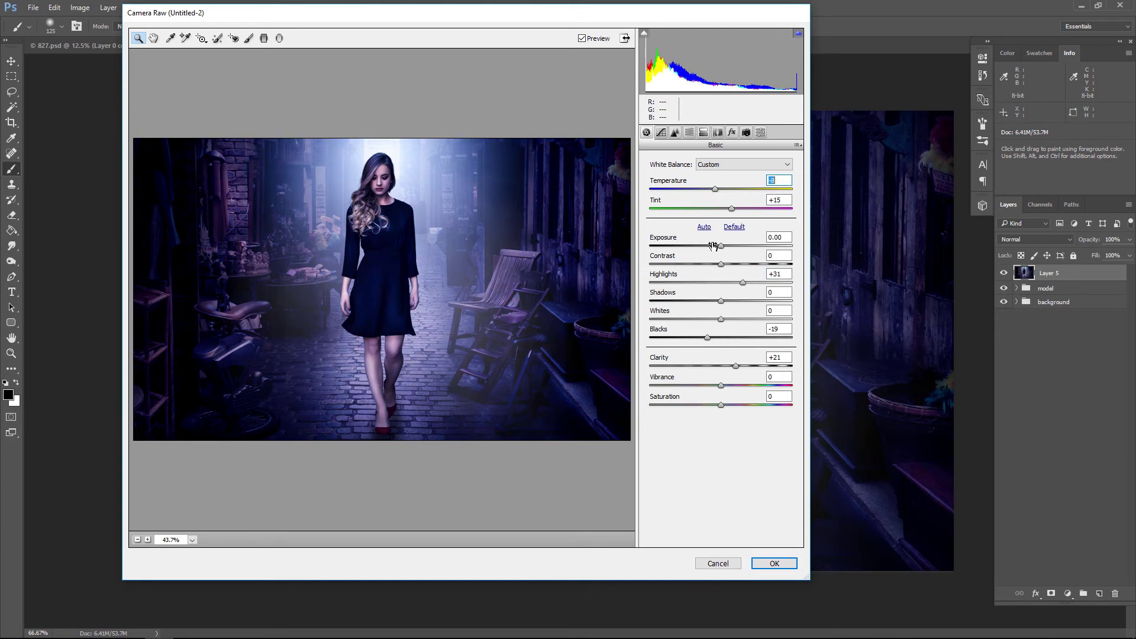
pyautogui.moveTo(721, 386)
pyautogui.mouseDown()
pyautogui.moveTo(737, 386)
pyautogui.moveTo(714, 406)
pyautogui.mouseUp()
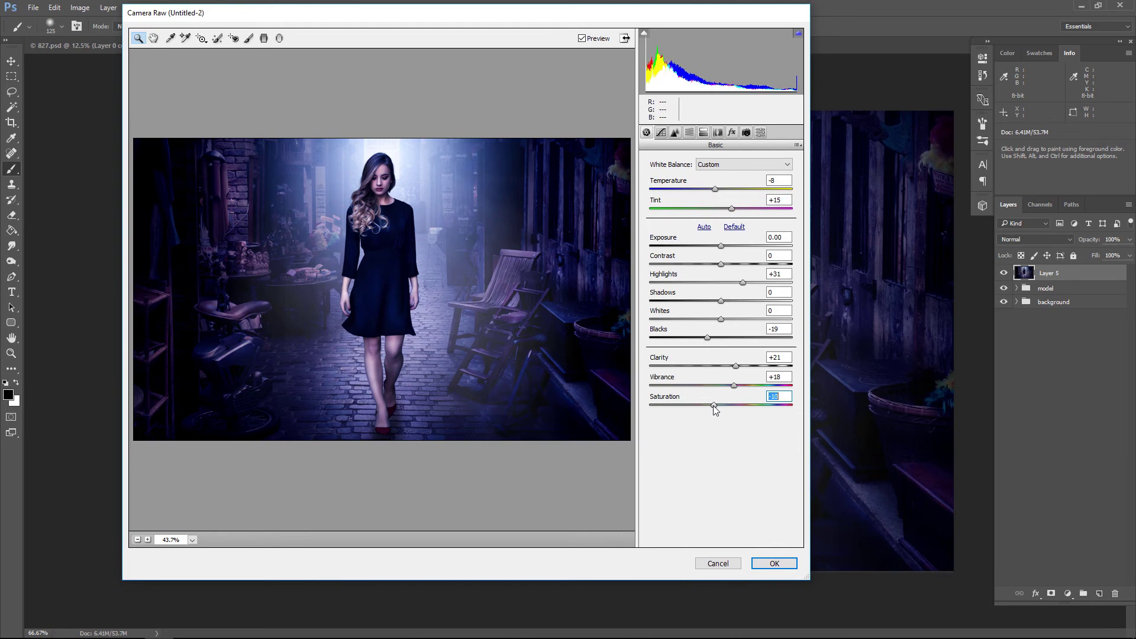
pyautogui.moveTo(721, 301)
pyautogui.mouseDown()
pyautogui.moveTo(745, 300)
pyautogui.moveTo(734, 320)
pyautogui.moveTo(760, 290)
pyautogui.mouseUp()
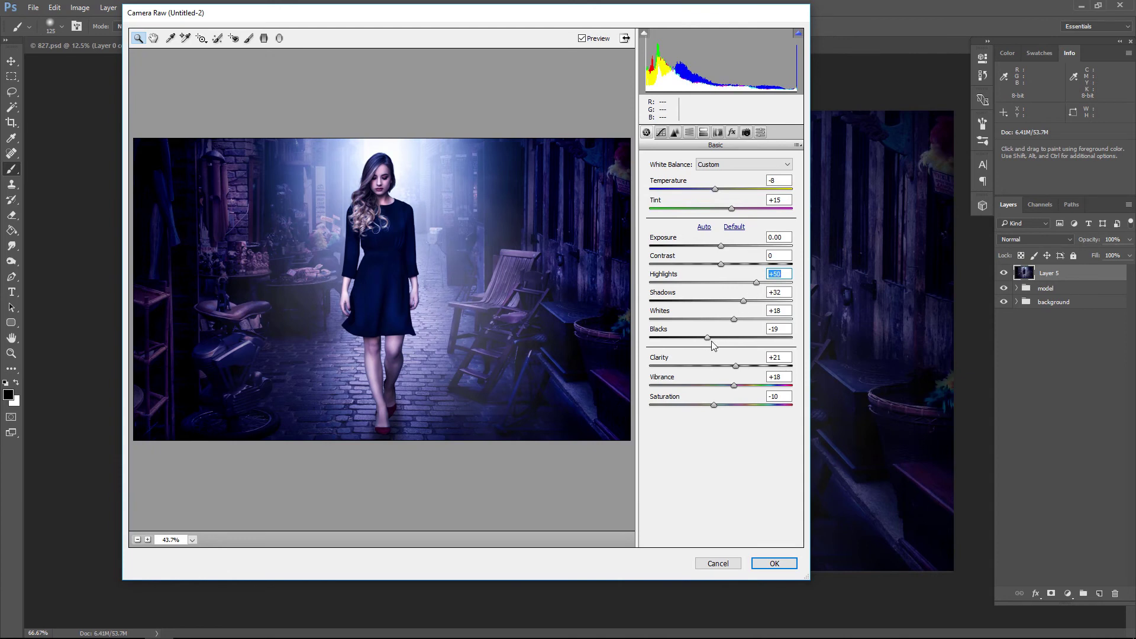
pyautogui.moveTo(708, 338); pyautogui.dragTo(712, 337)
pyautogui.moveTo(734, 385); pyautogui.dragTo(716, 385)
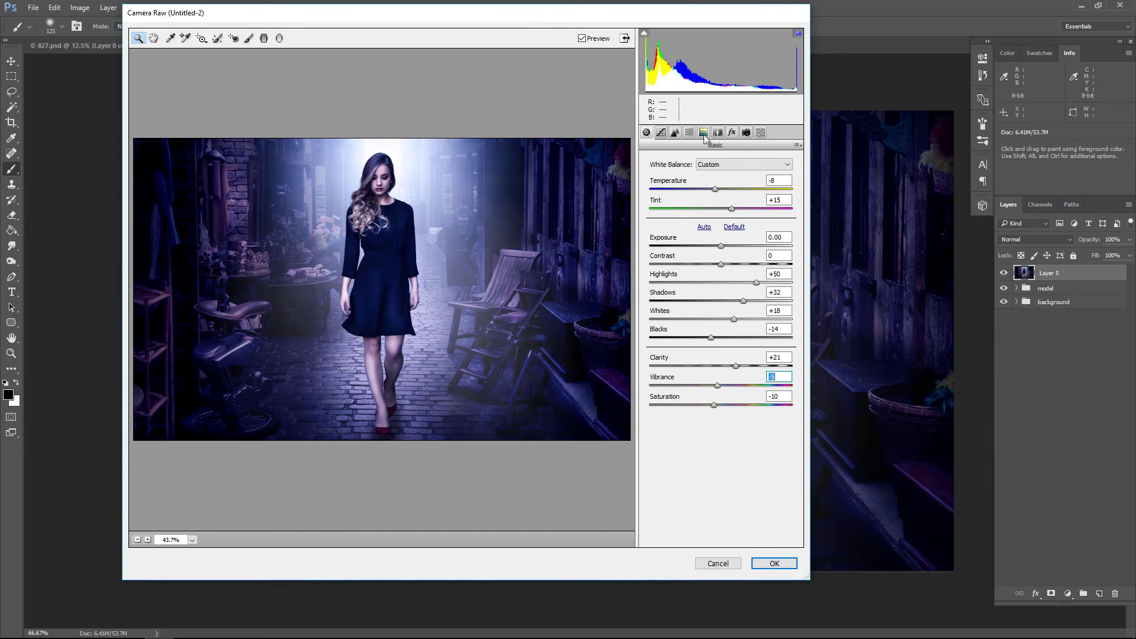
# - Add a highlight-priority post-crop vignette of -33 and apply the Camera Raw filter
pyautogui.click(732, 132)
pyautogui.click(720, 285)
pyautogui.moveTo(721, 289)
pyautogui.mouseDown()
pyautogui.moveTo(698, 290)
pyautogui.moveTo(768, 304)
pyautogui.mouseUp()
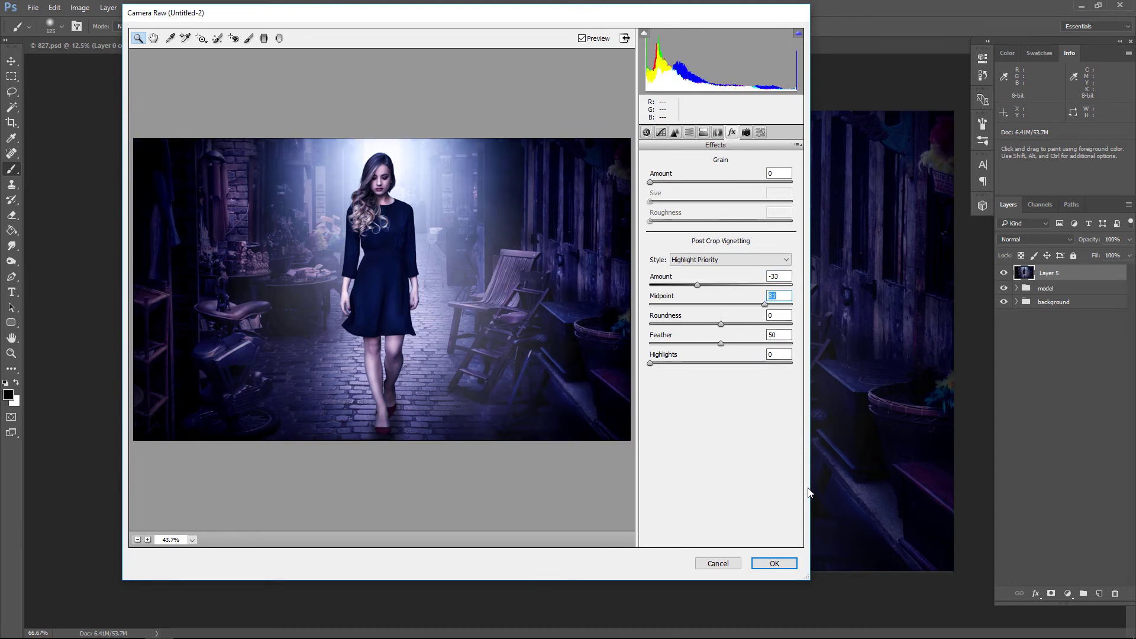
pyautogui.click(774, 563)
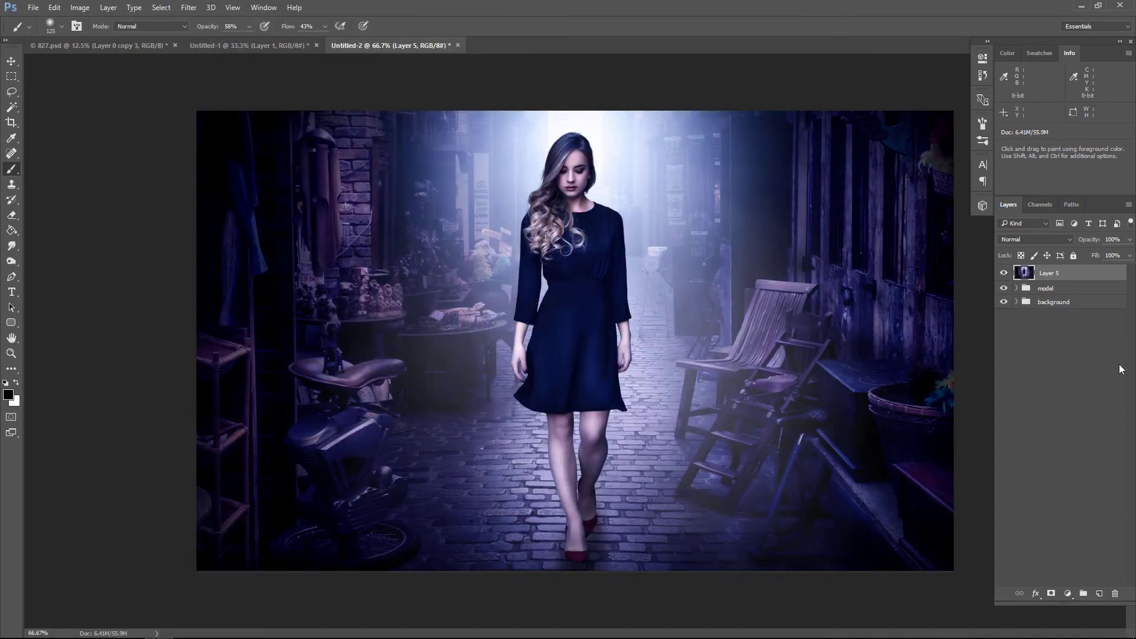
# - Add a Color Lookup adjustment layer using Soft_Warming.look above Layer 5
pyautogui.click(1068, 594)
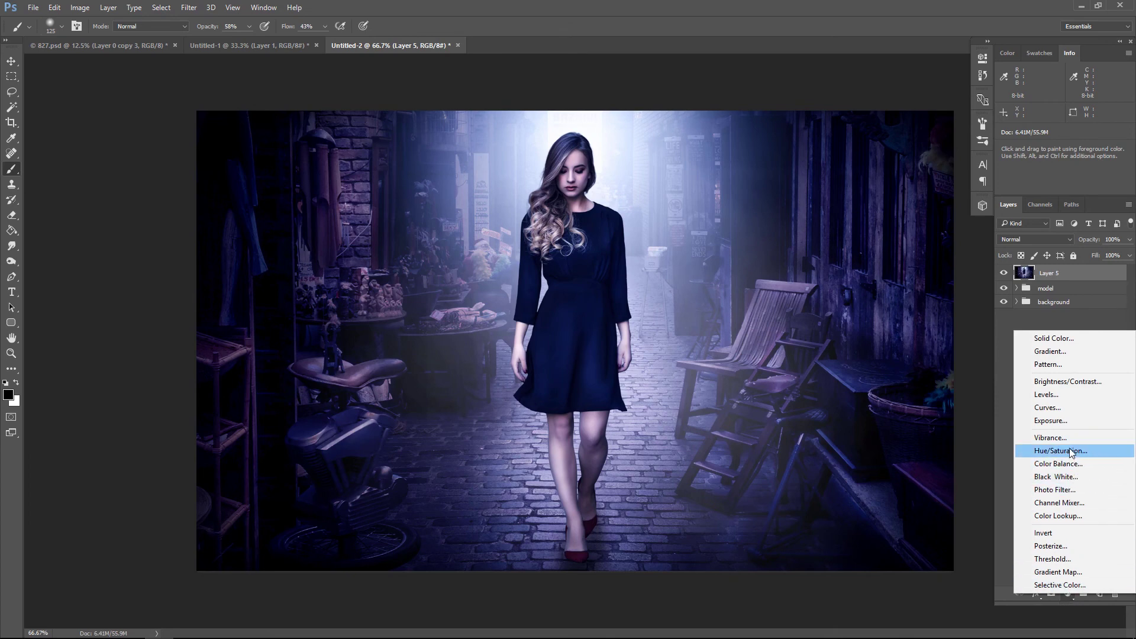
pyautogui.click(1073, 516)
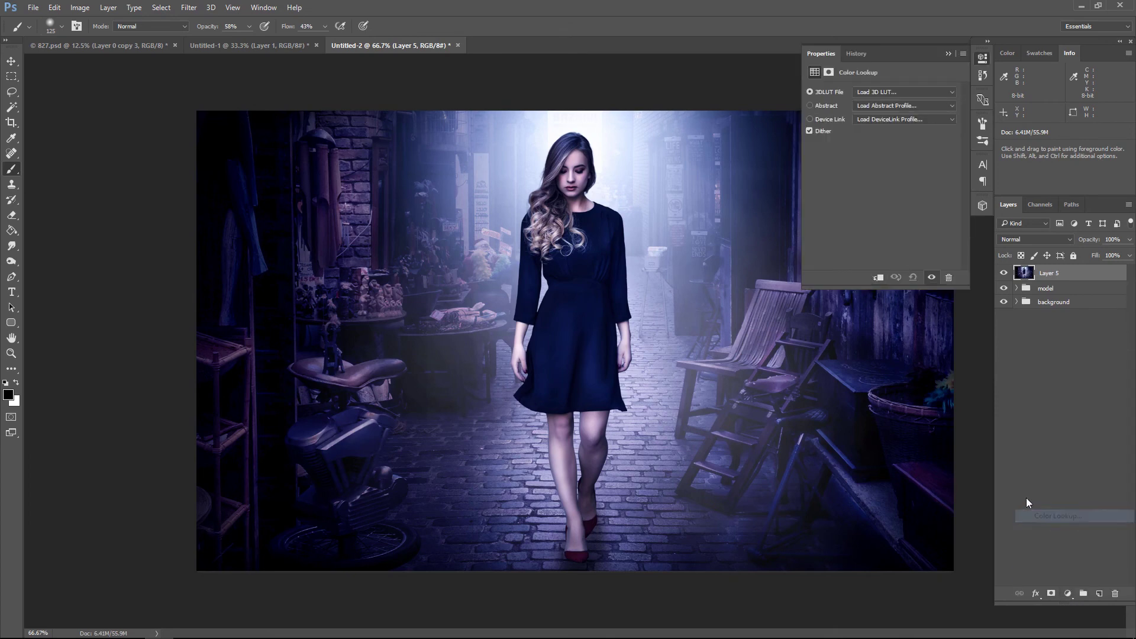
pyautogui.click(906, 93)
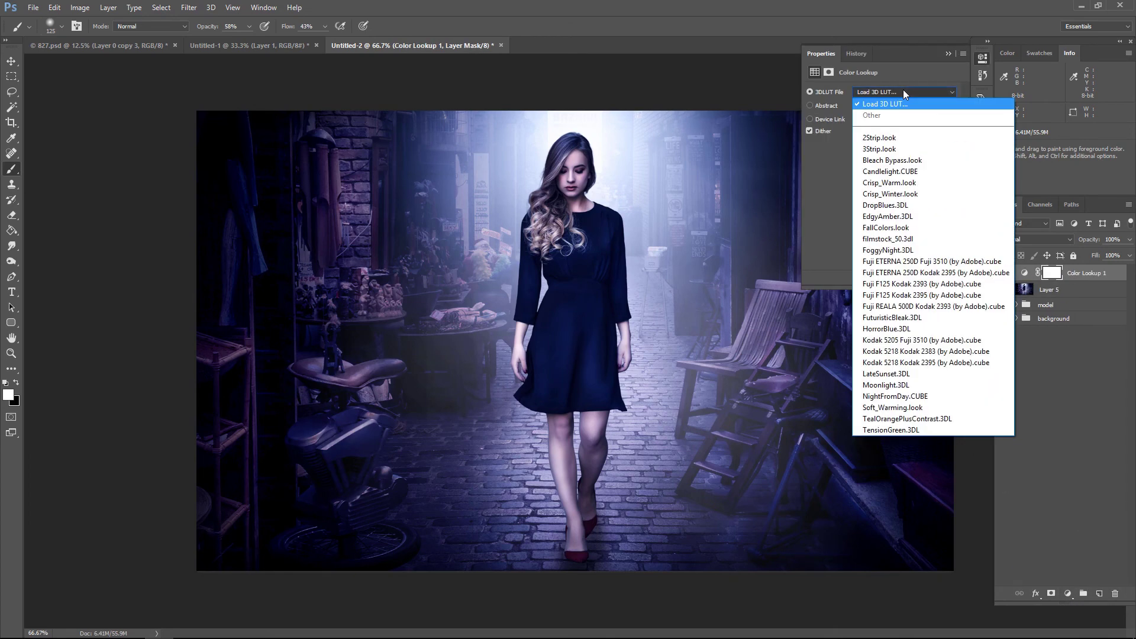
pyautogui.click(897, 407)
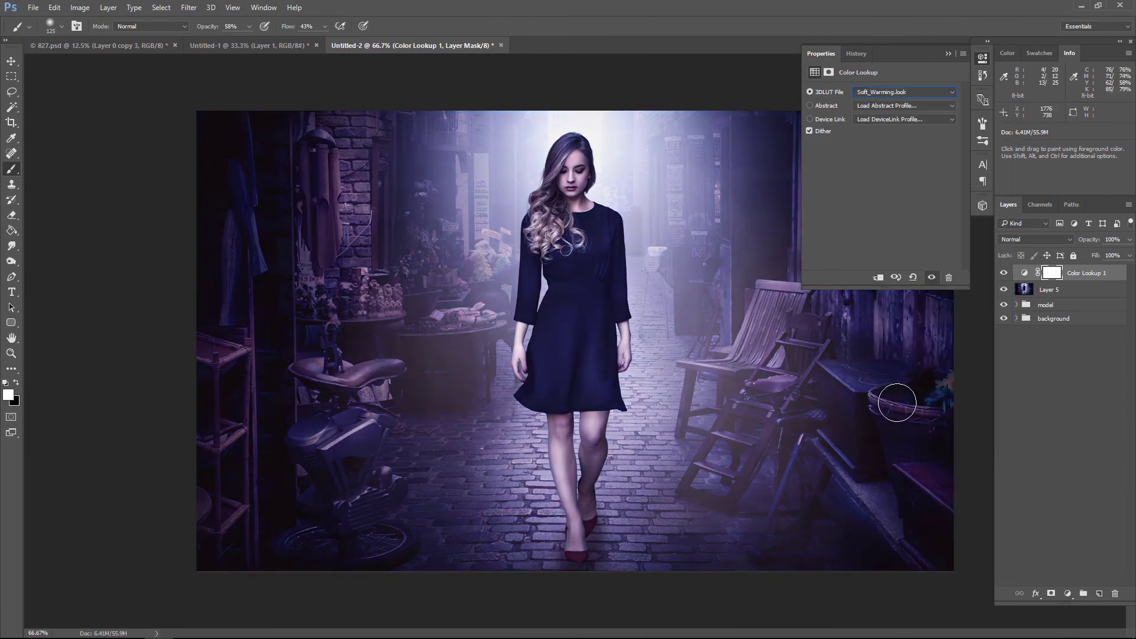
pyautogui.click(947, 55)
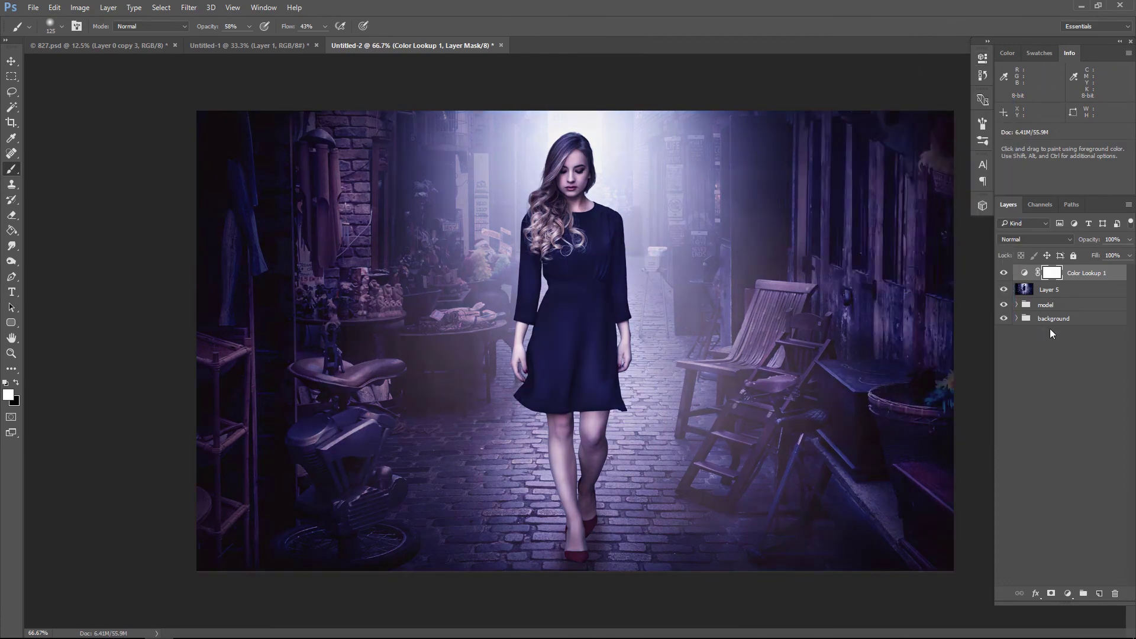
pyautogui.click(1070, 594)
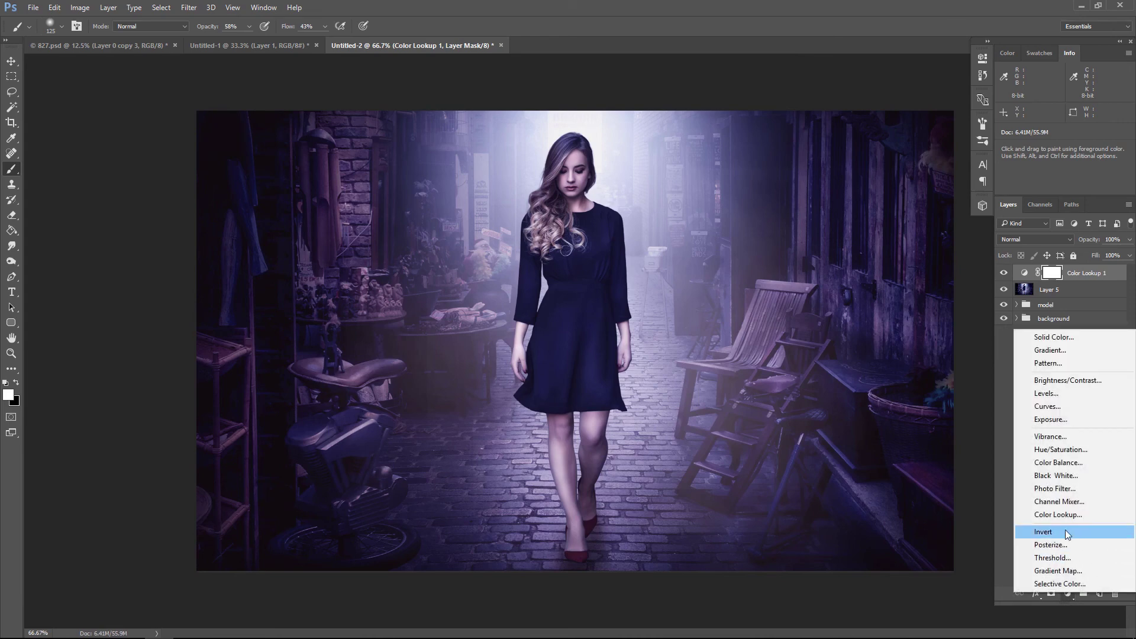
# - Add a Photo Filter adjustment layer with a saturated blue colour and raised density
pyautogui.click(1060, 493)
pyautogui.click(847, 110)
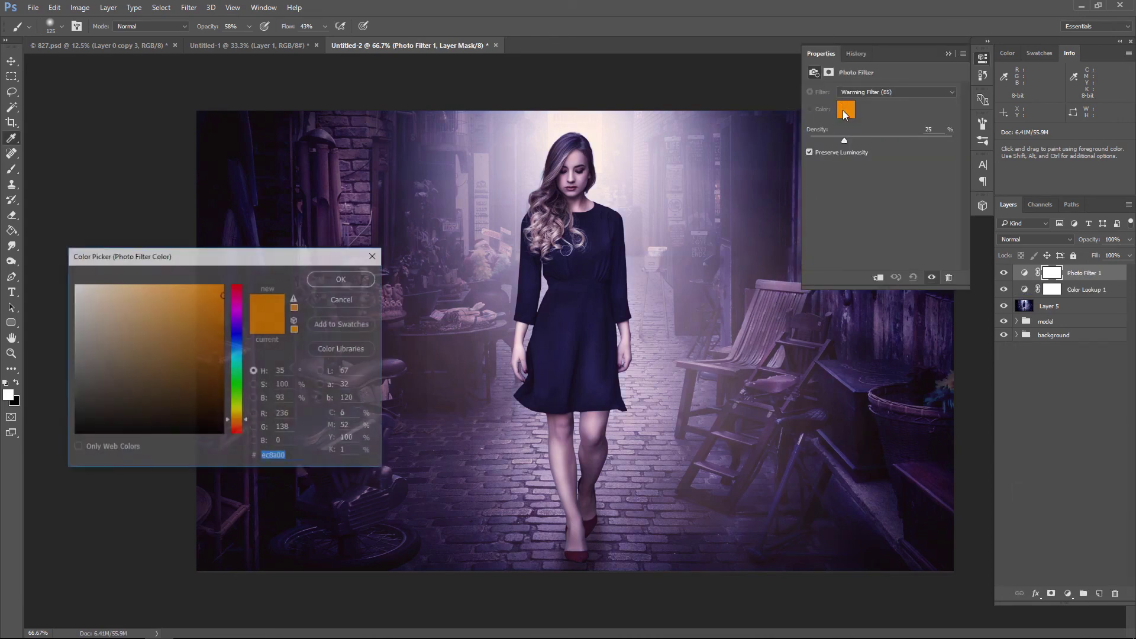
pyautogui.click(231, 339)
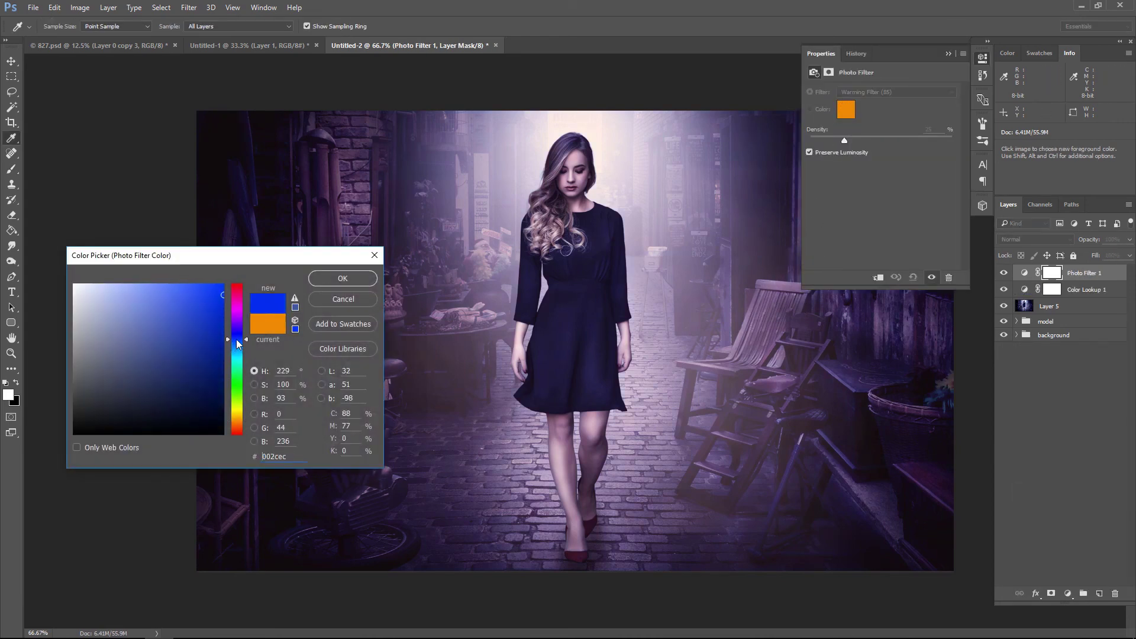
pyautogui.moveTo(210, 305); pyautogui.dragTo(224, 278)
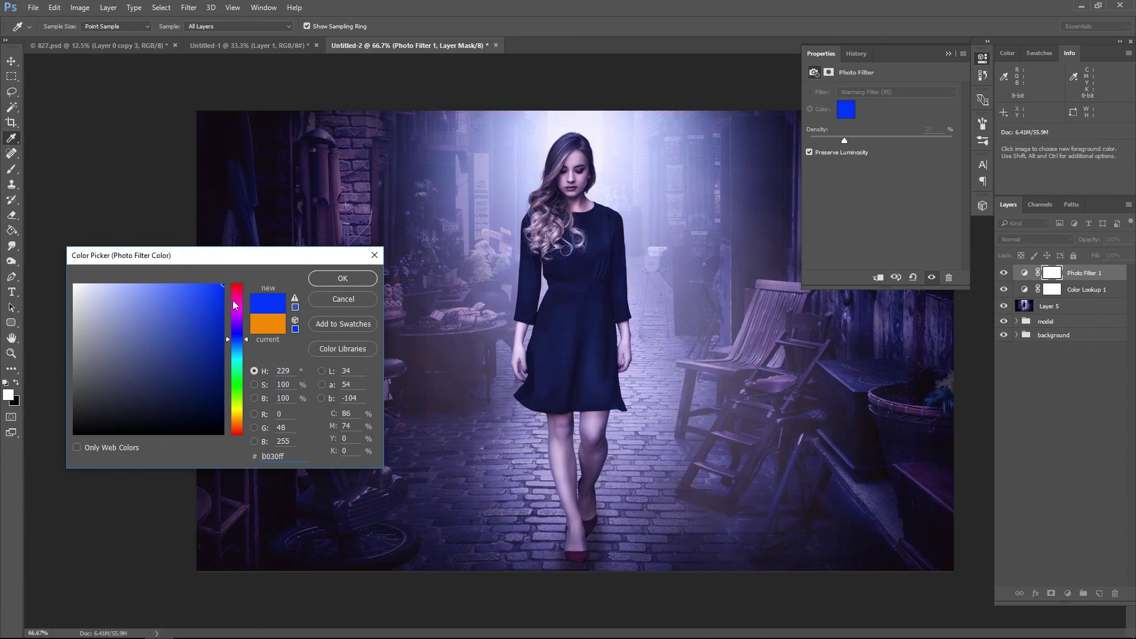
pyautogui.click(237, 344)
pyautogui.click(343, 278)
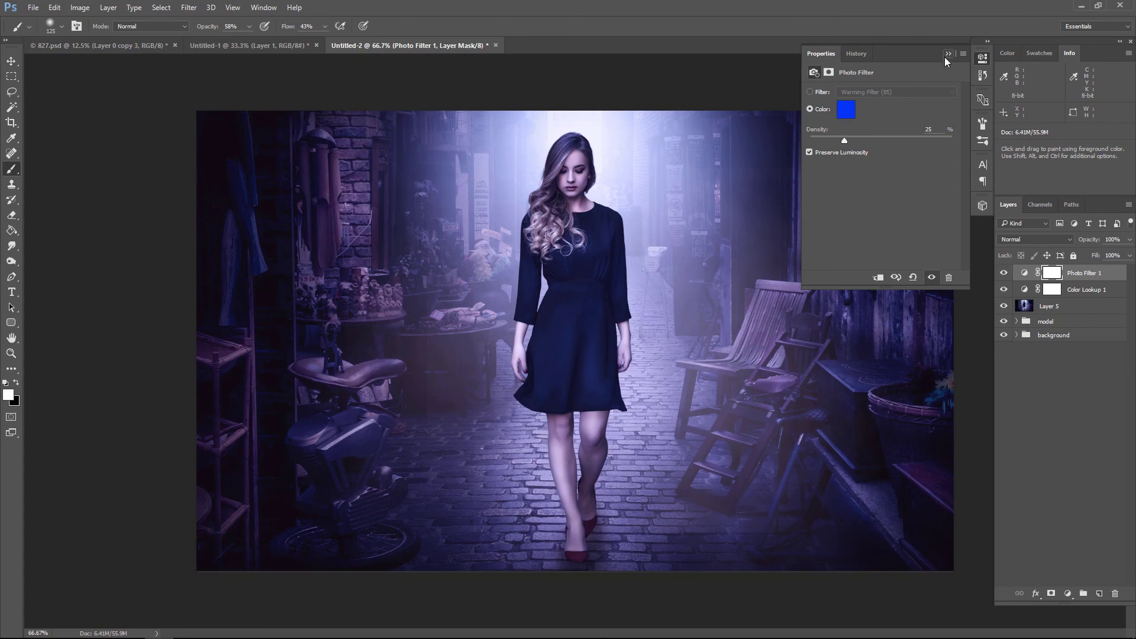
pyautogui.moveTo(846, 143); pyautogui.dragTo(856, 143)
pyautogui.click(948, 53)
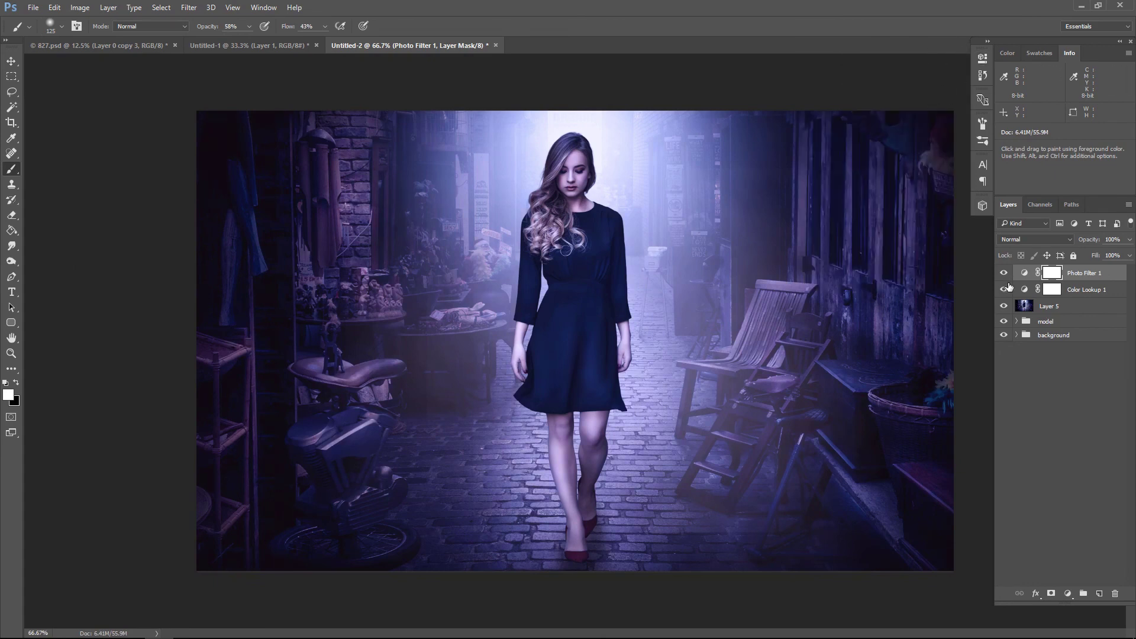
pyautogui.click(1004, 272)
pyautogui.click(1004, 273)
# - Stamp all visible layers into a new Layer 6 on top with Shift+Ctrl+Alt+E
pyautogui.click(1099, 593)
pyautogui.press('x')
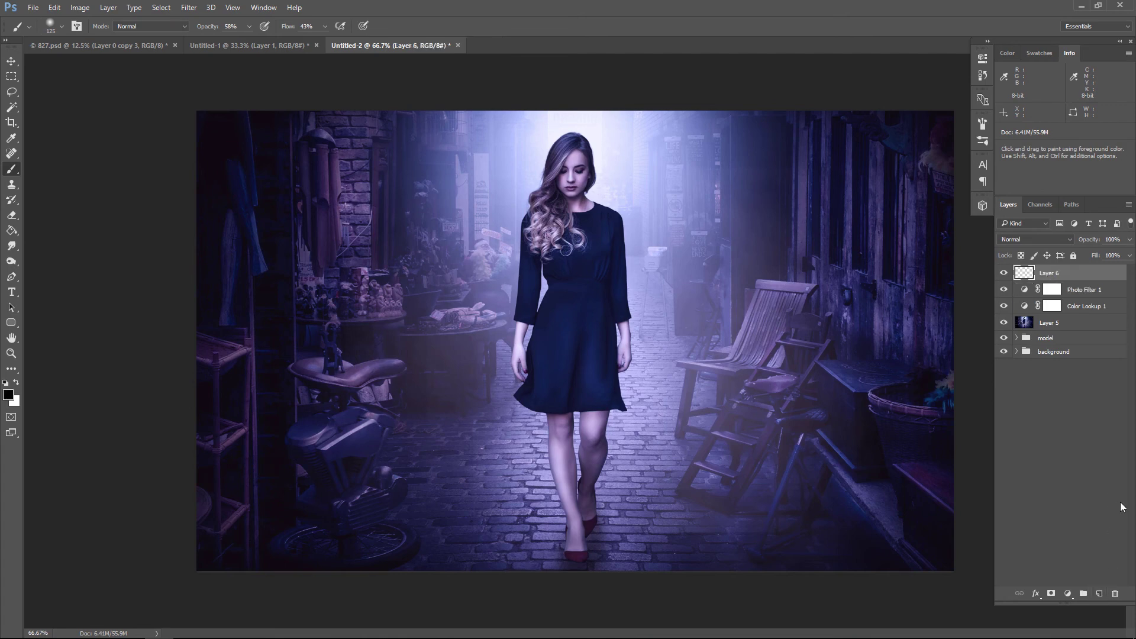
pyautogui.hotkey('ctrl', 'shift', 'alt', 'e')
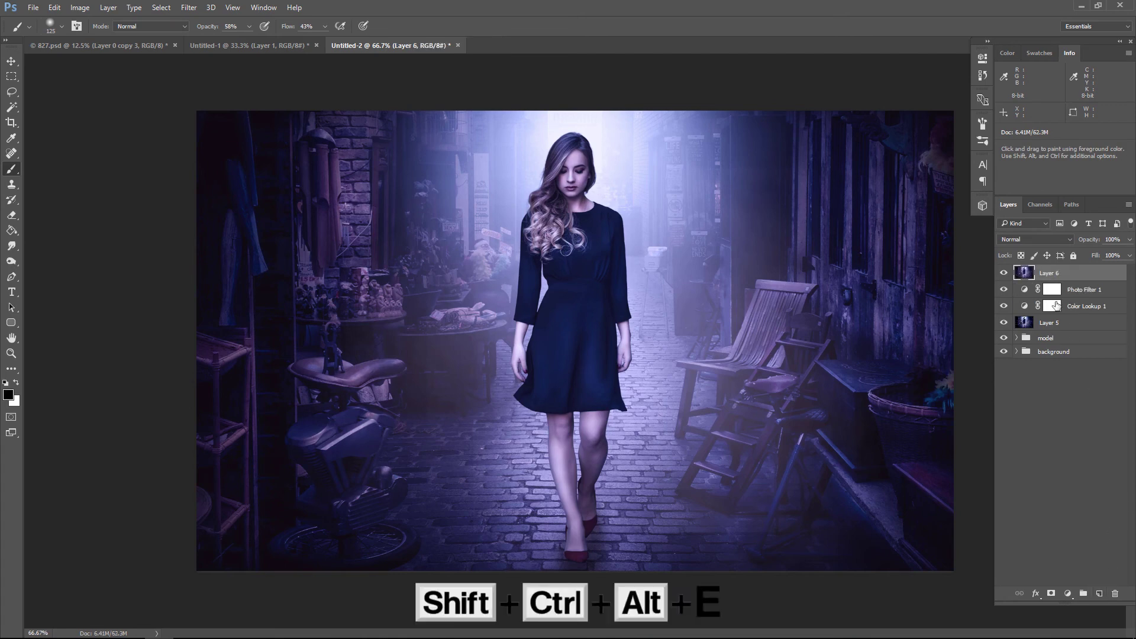
pyautogui.click(188, 8)
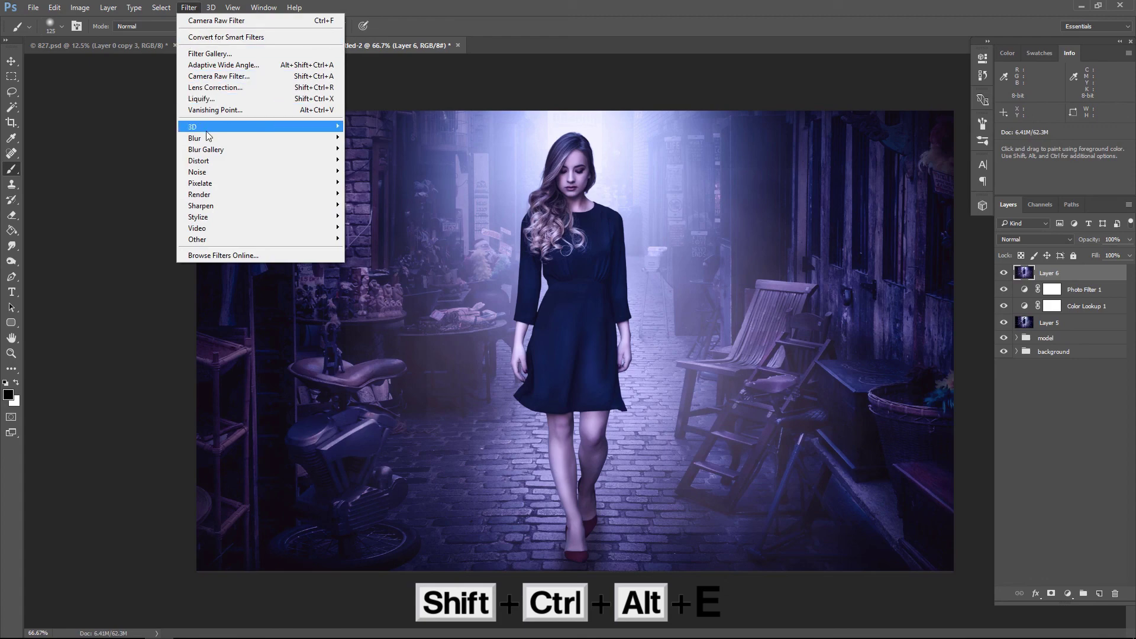
# - Apply a 10 px Iris Blur to Layer 6 with a tall focus oval around the woman
pyautogui.click(370, 162)
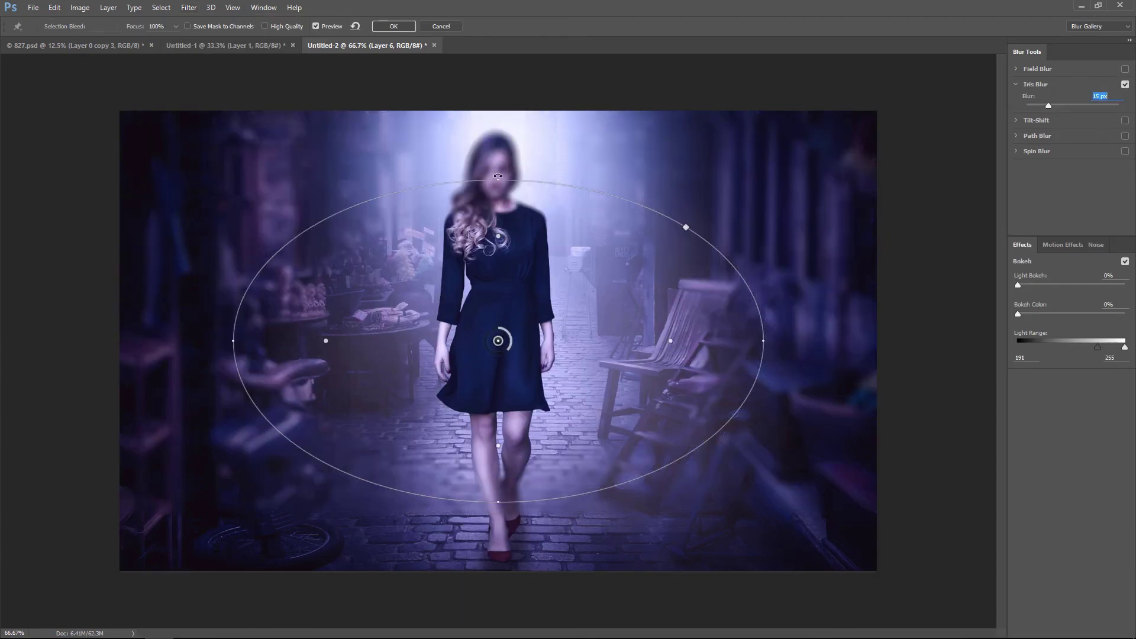
pyautogui.moveTo(499, 163); pyautogui.dragTo(504, 74)
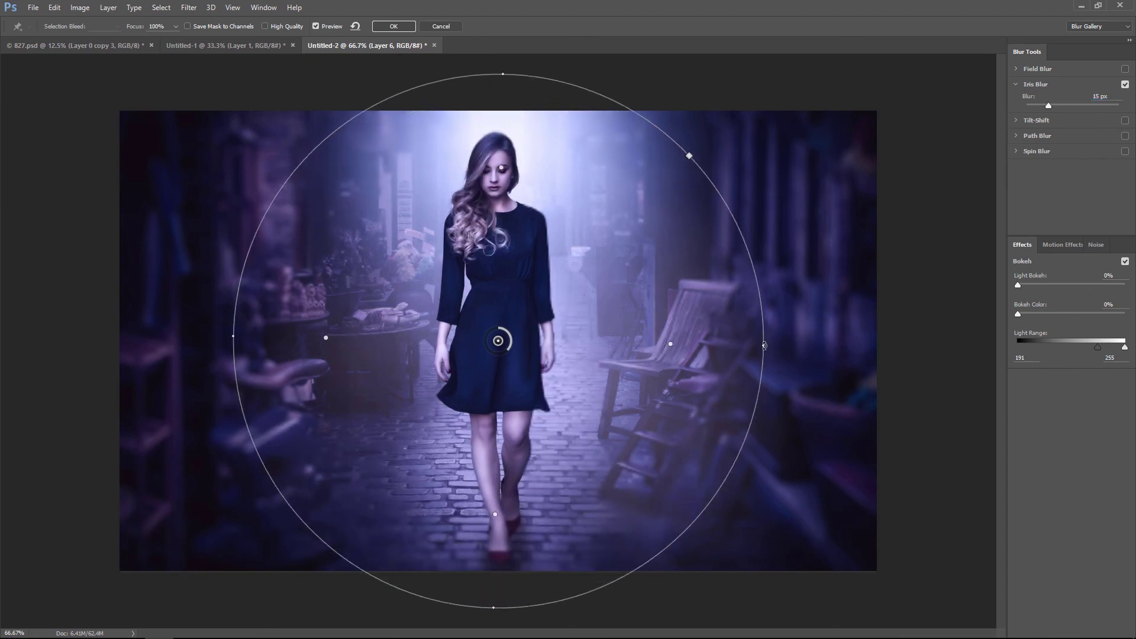
pyautogui.moveTo(764, 346)
pyautogui.mouseDown()
pyautogui.moveTo(725, 346)
pyautogui.moveTo(748, 343)
pyautogui.mouseUp()
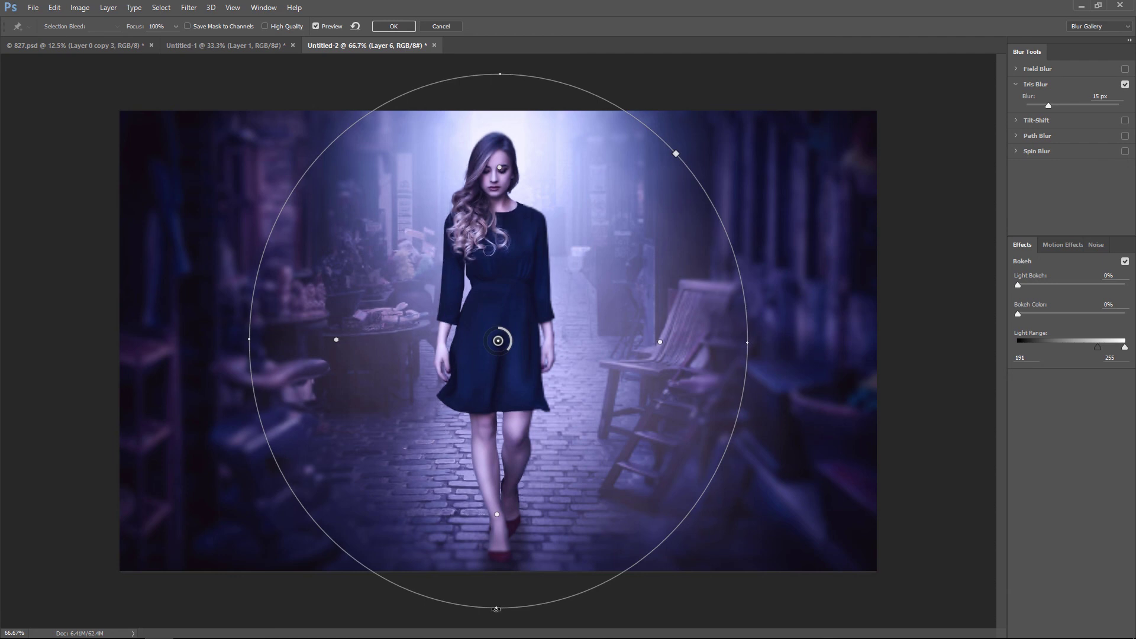
pyautogui.moveTo(496, 608); pyautogui.dragTo(500, 637)
pyautogui.hotkey('ctrl', '-')
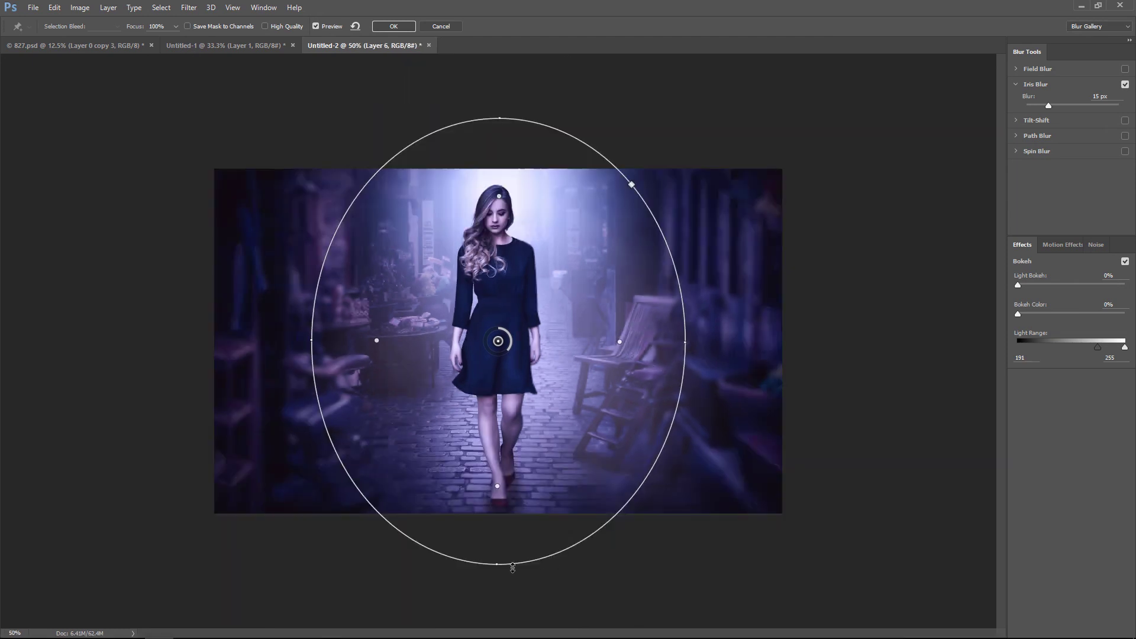
pyautogui.moveTo(496, 565); pyautogui.dragTo(498, 596)
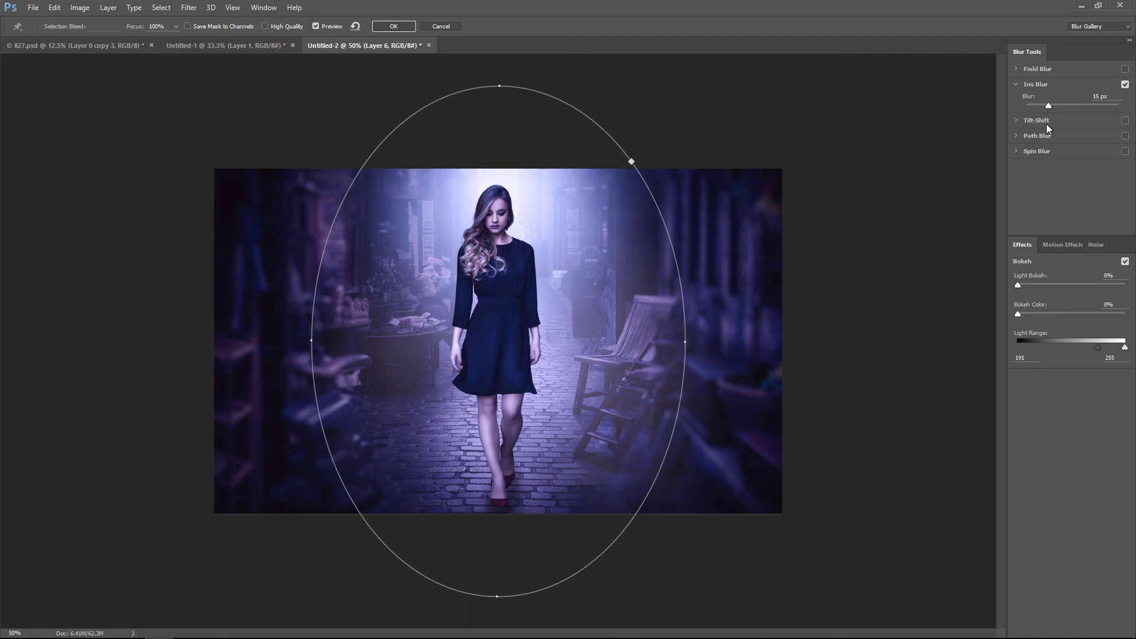
pyautogui.moveTo(1049, 106); pyautogui.dragTo(1044, 105)
pyautogui.click(388, 27)
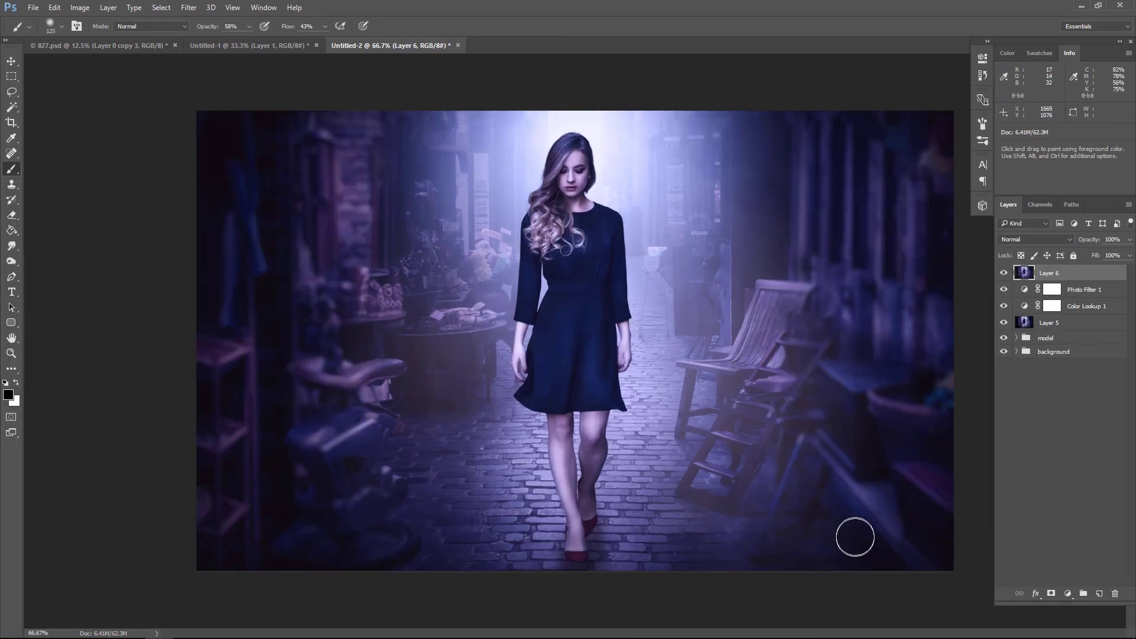
pyautogui.click(11, 62)
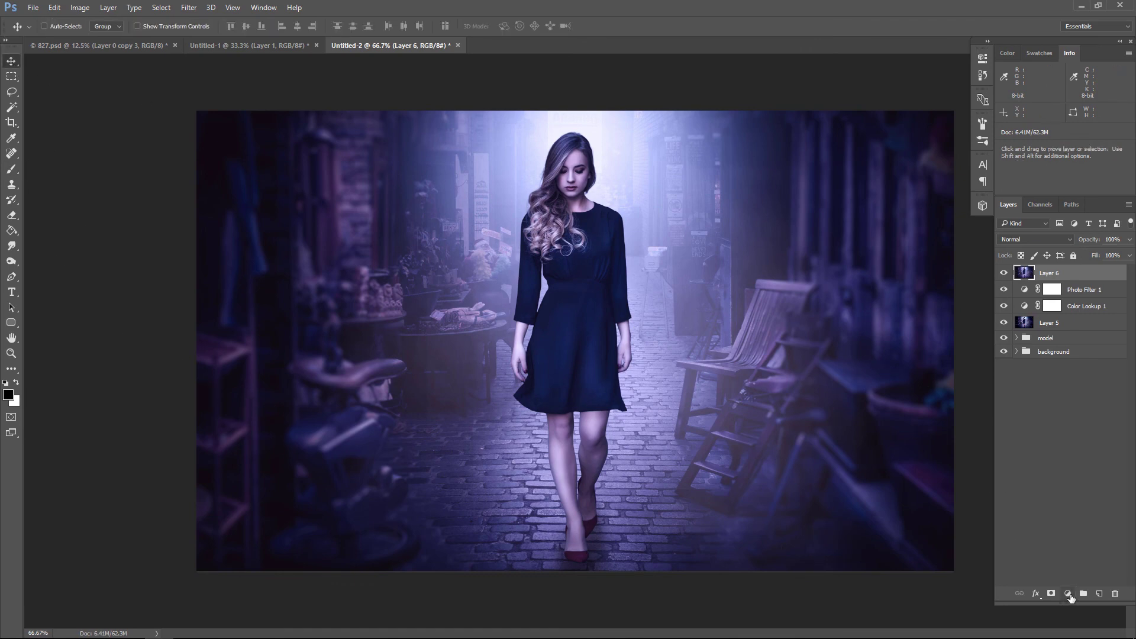
# - Add a Color Lookup 2 layer using FallColors.look above Layer 6 at 51% opacity
pyautogui.click(1068, 594)
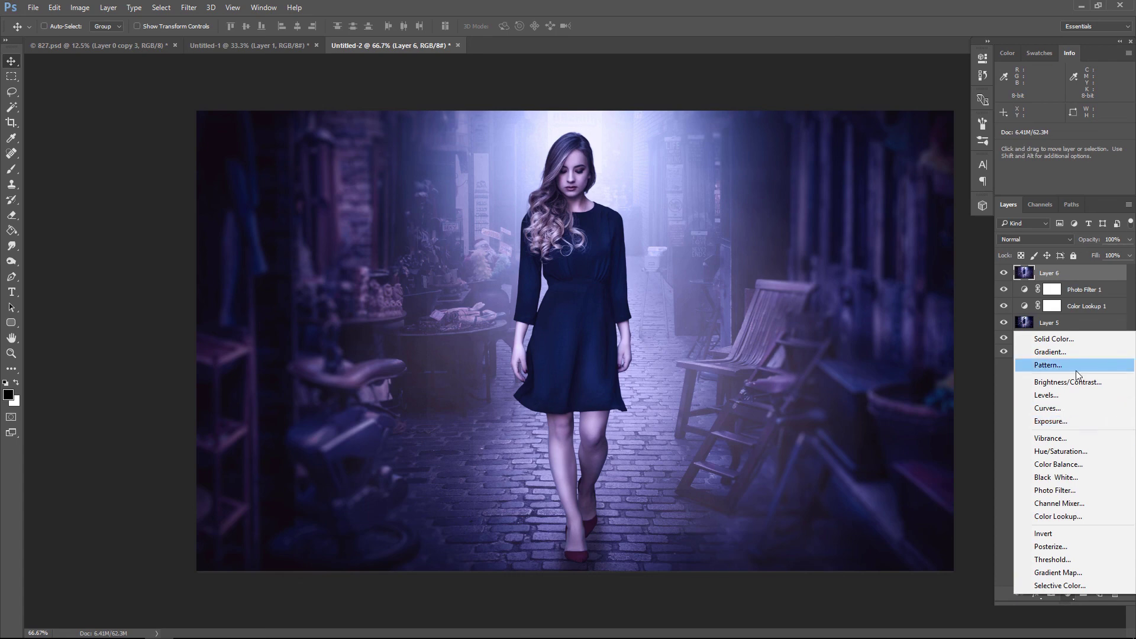
pyautogui.click(1072, 516)
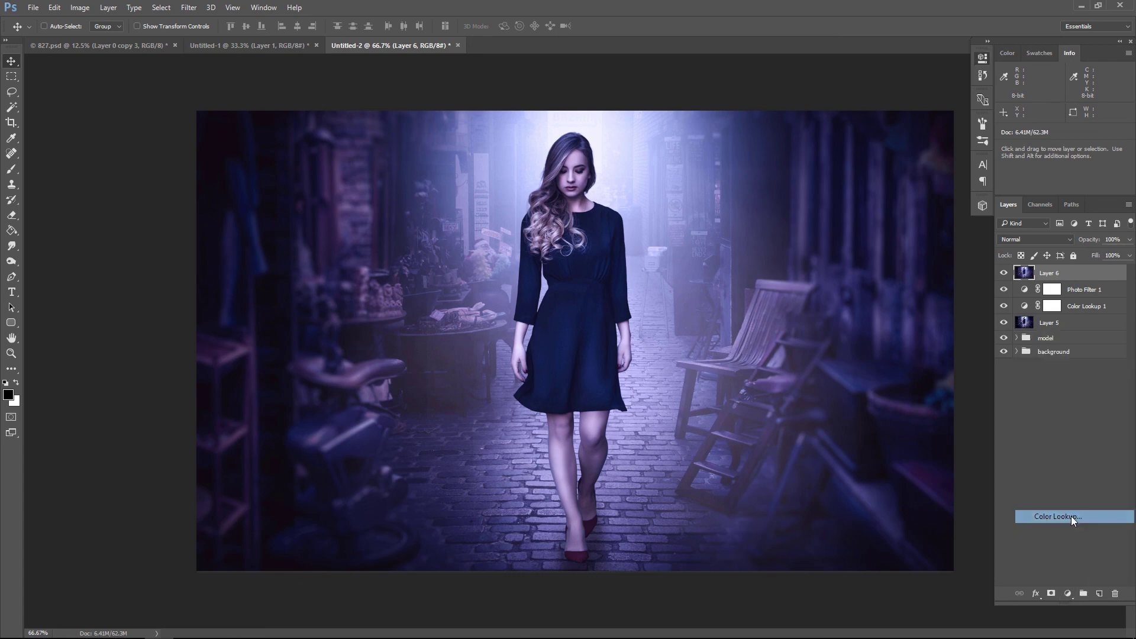
pyautogui.click(895, 93)
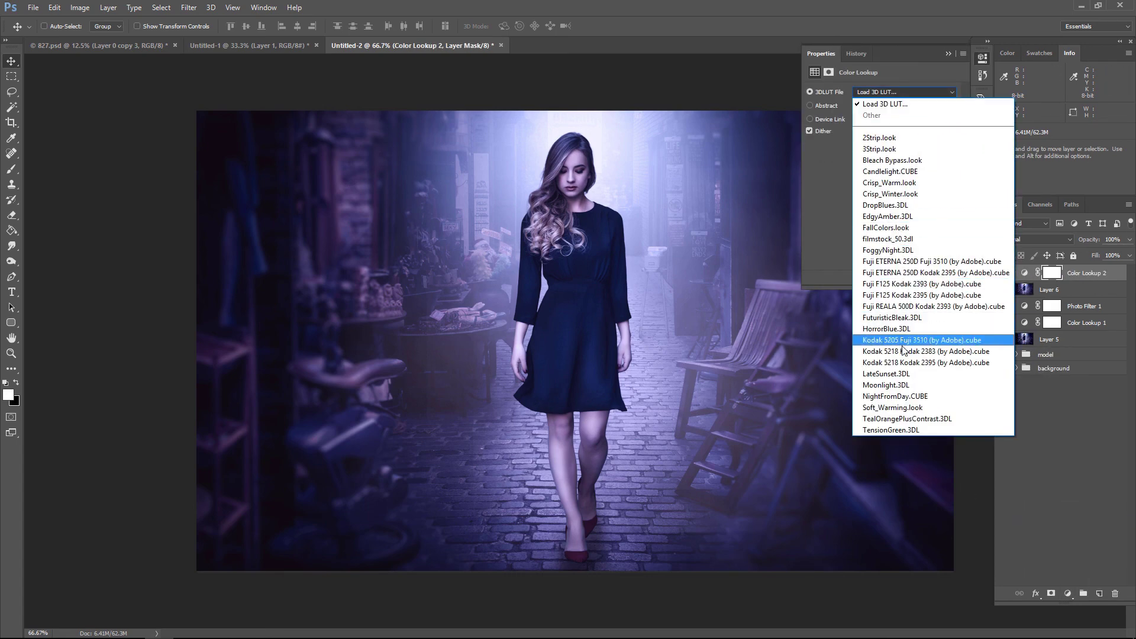
pyautogui.click(914, 228)
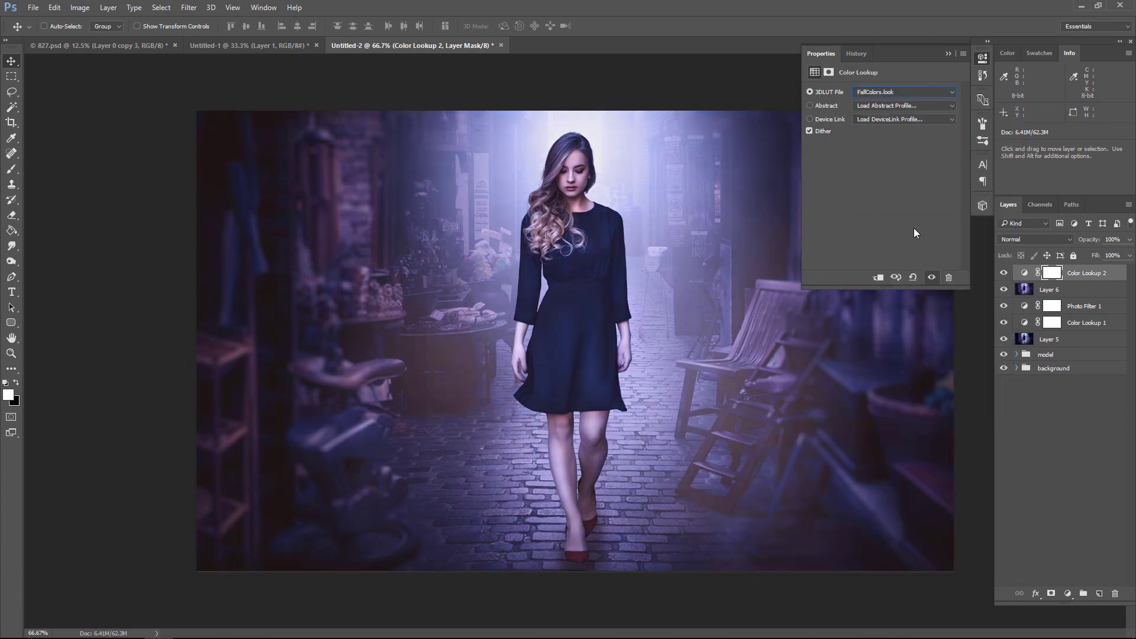
pyautogui.click(948, 53)
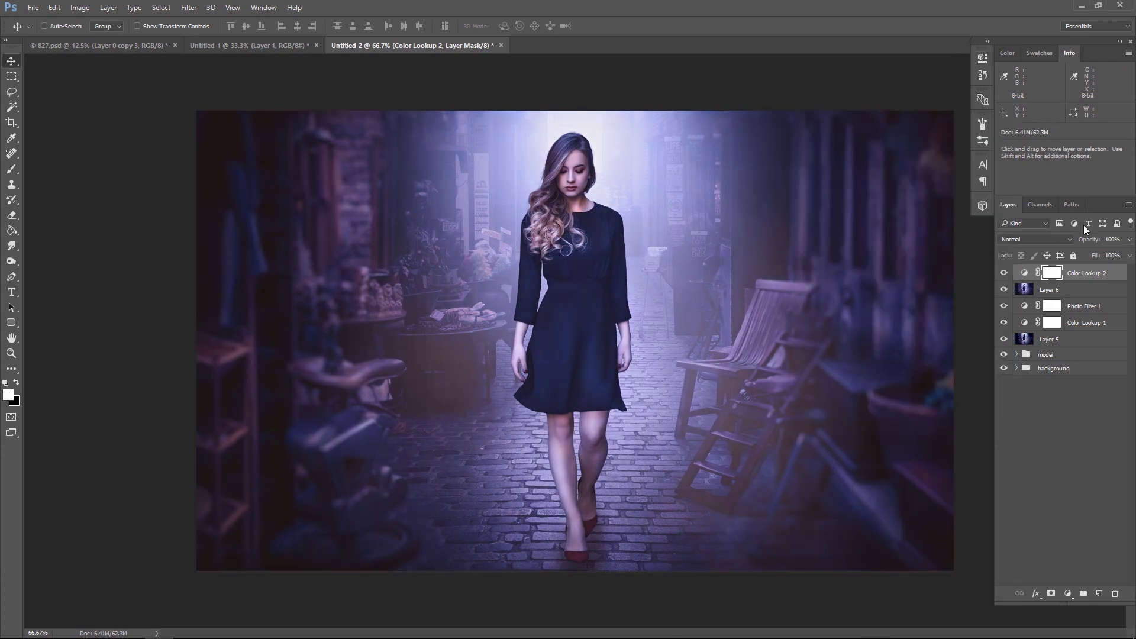
pyautogui.moveTo(1132, 242); pyautogui.dragTo(1112, 255)
pyautogui.moveTo(1102, 254); pyautogui.dragTo(1101, 254)
pyautogui.click(1003, 275)
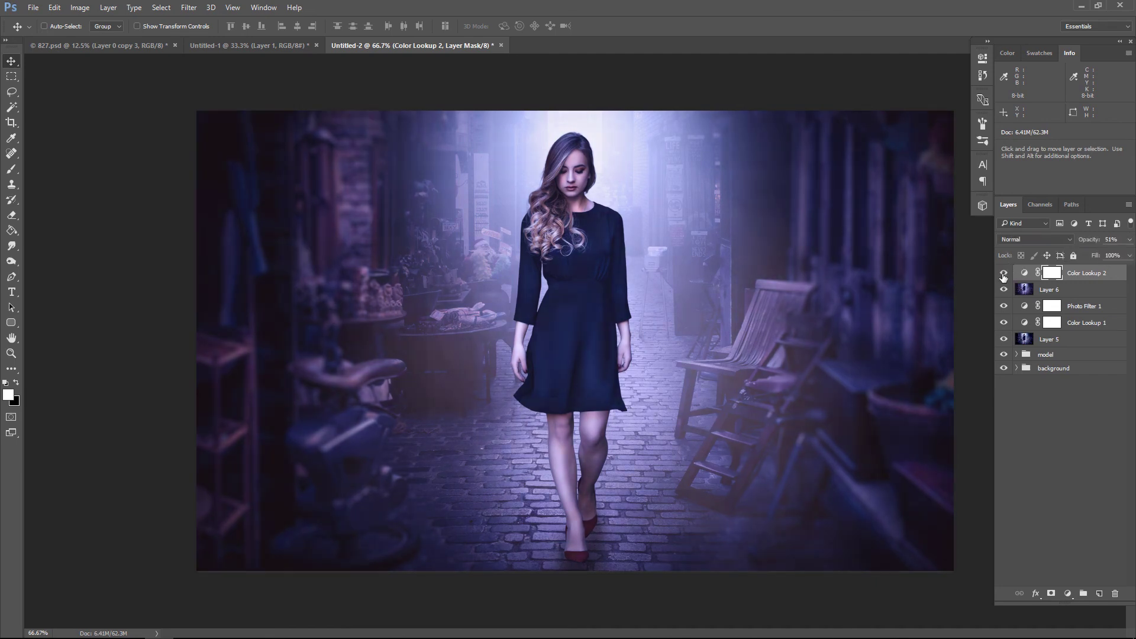